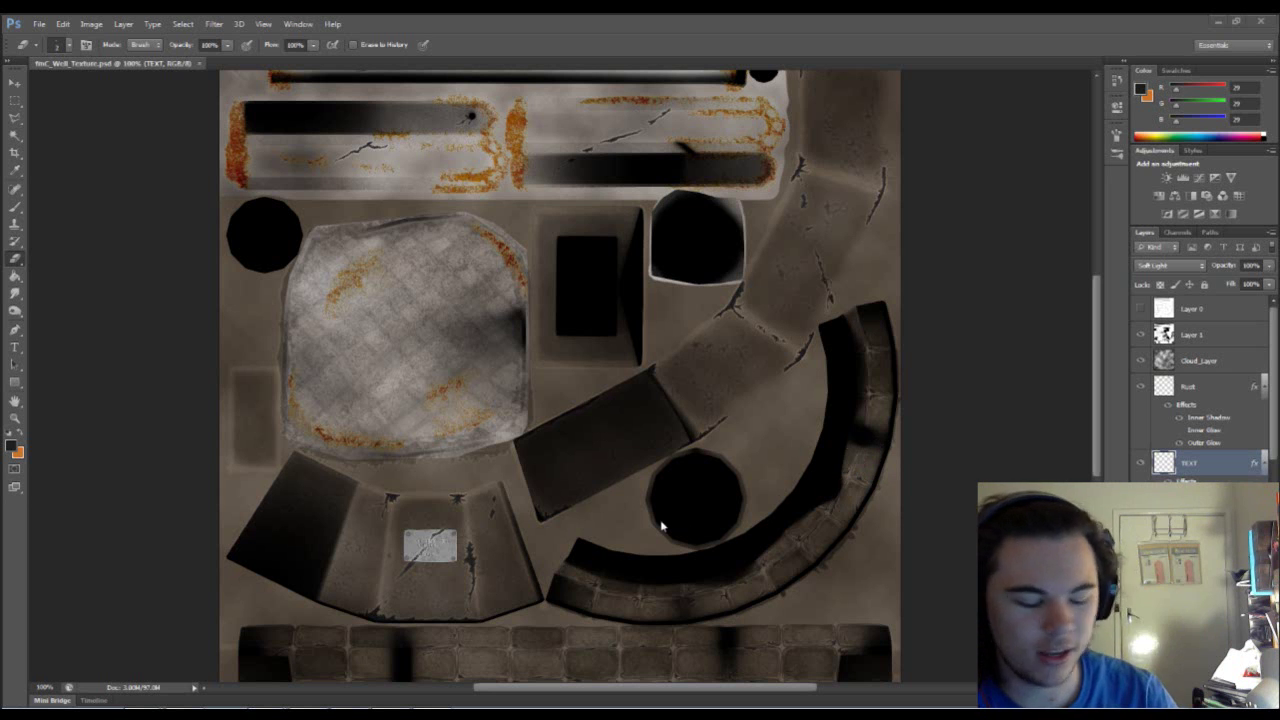
Step: Examine the overall well texture, from the rusted metal bars down to the cracked stone panels and the brick strip
click(685, 419)
drag(712, 437, 728, 334)
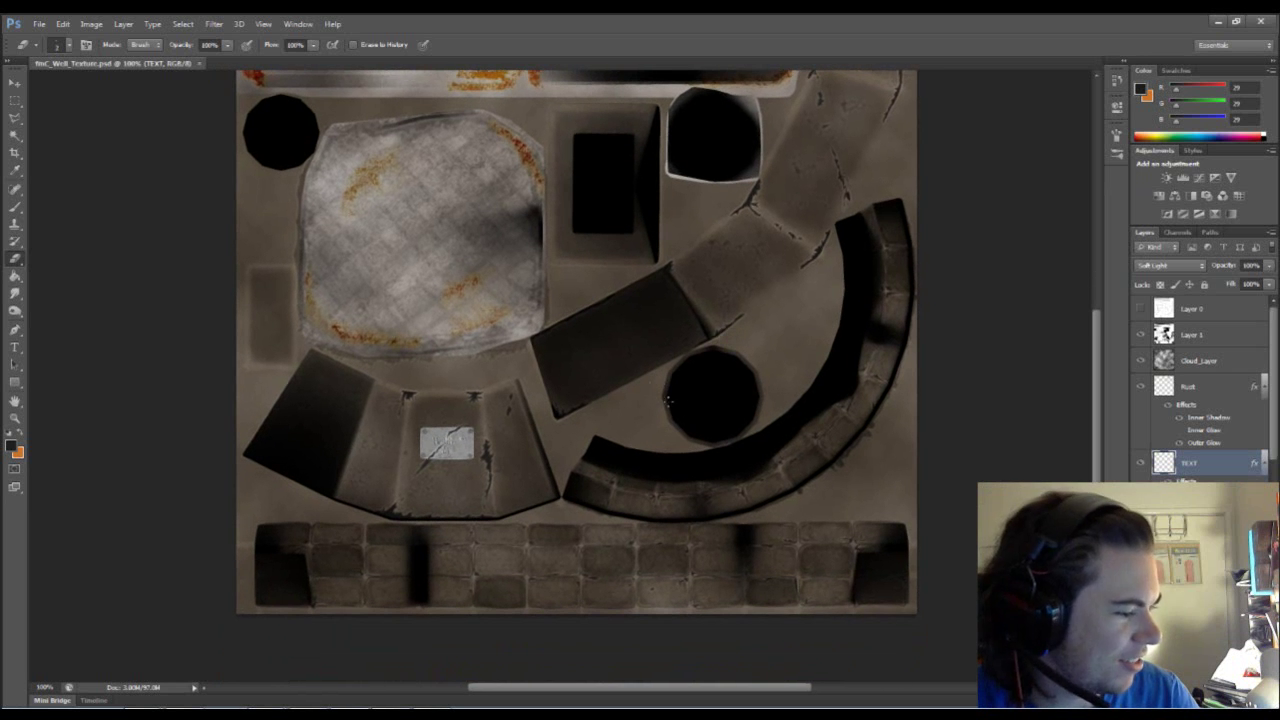
scroll(690, 400, up, 6)
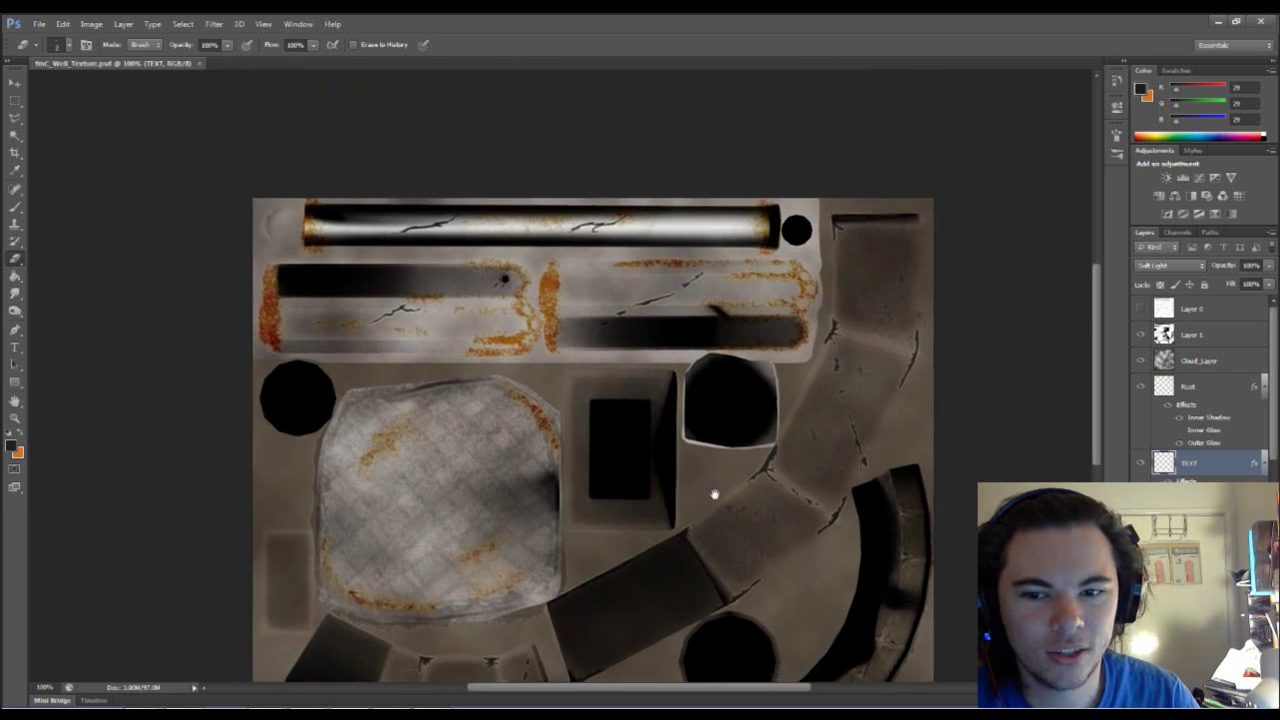
drag(717, 515, 653, 318)
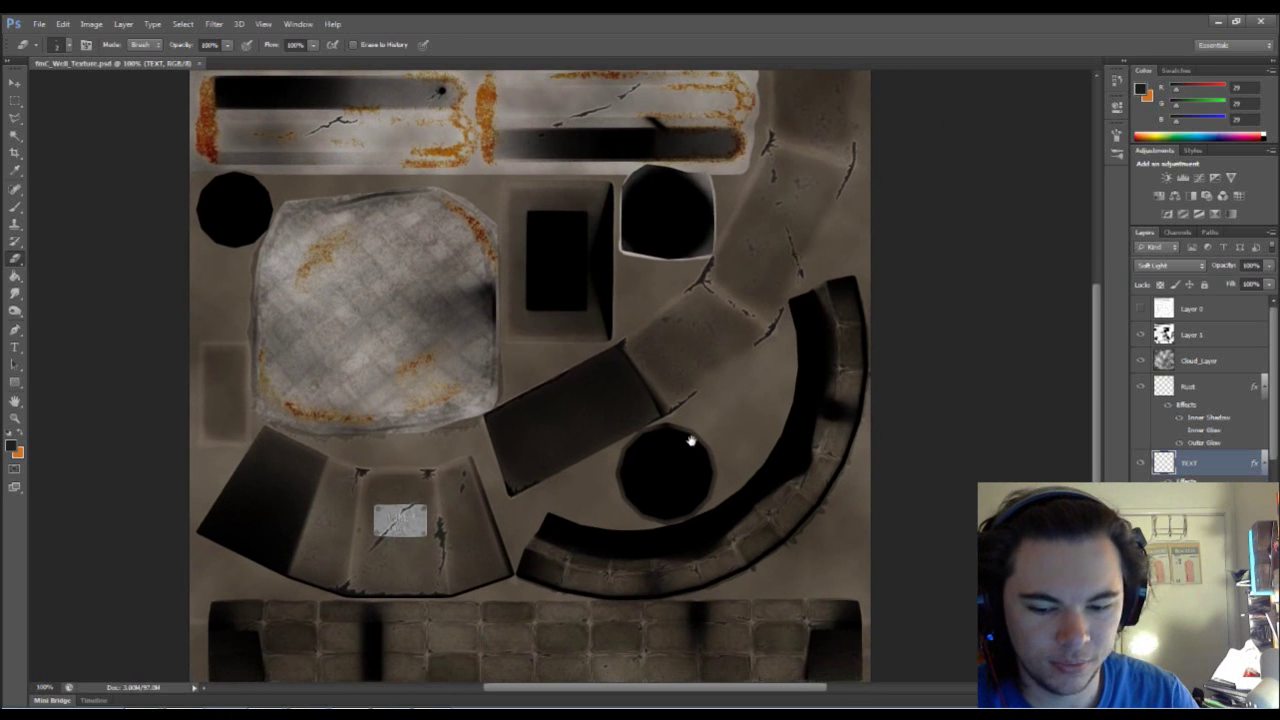
drag(694, 450, 690, 427)
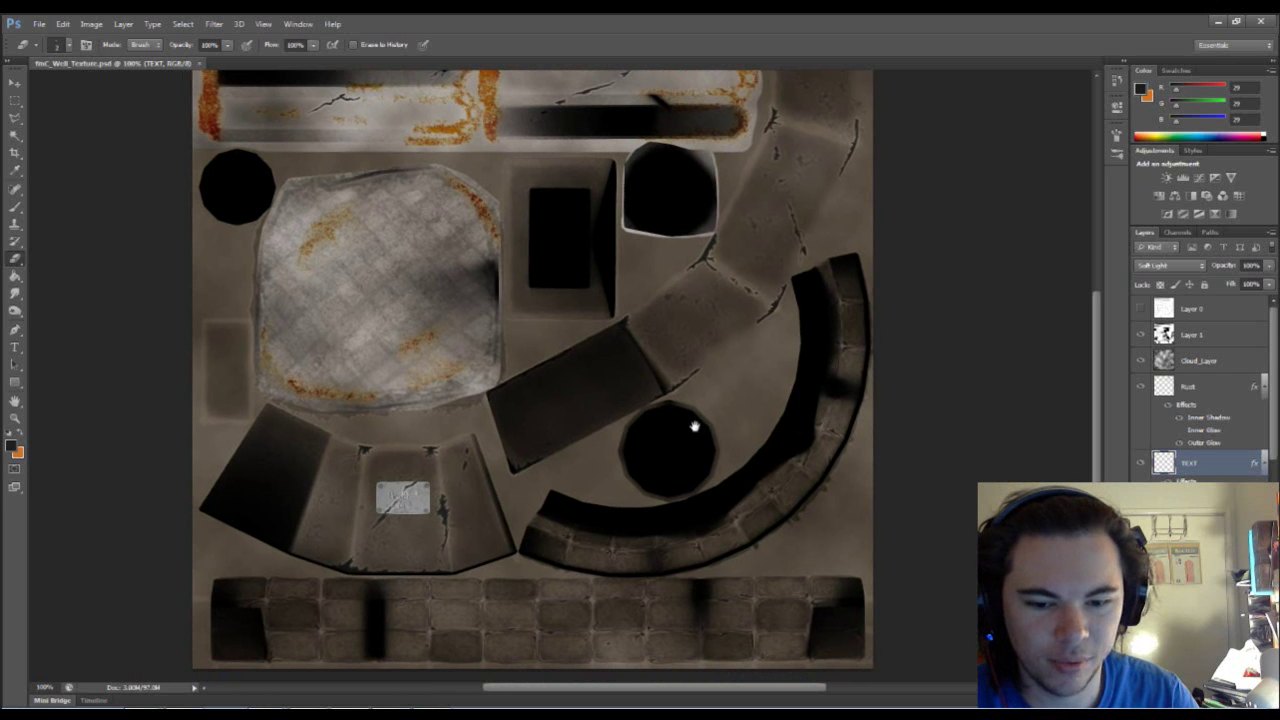
drag(703, 426, 706, 294)
key(ctrl+plus)
key(ctrl+plus)
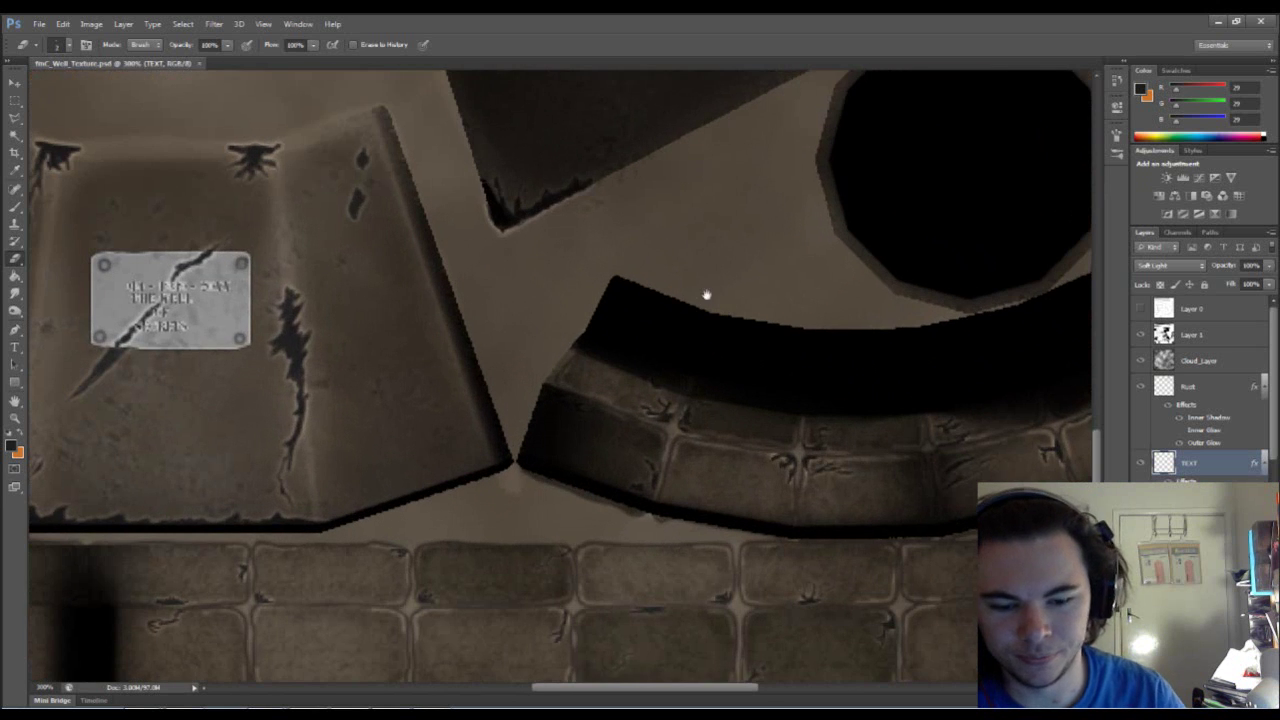
drag(733, 535, 814, 418)
key(ctrl+minus)
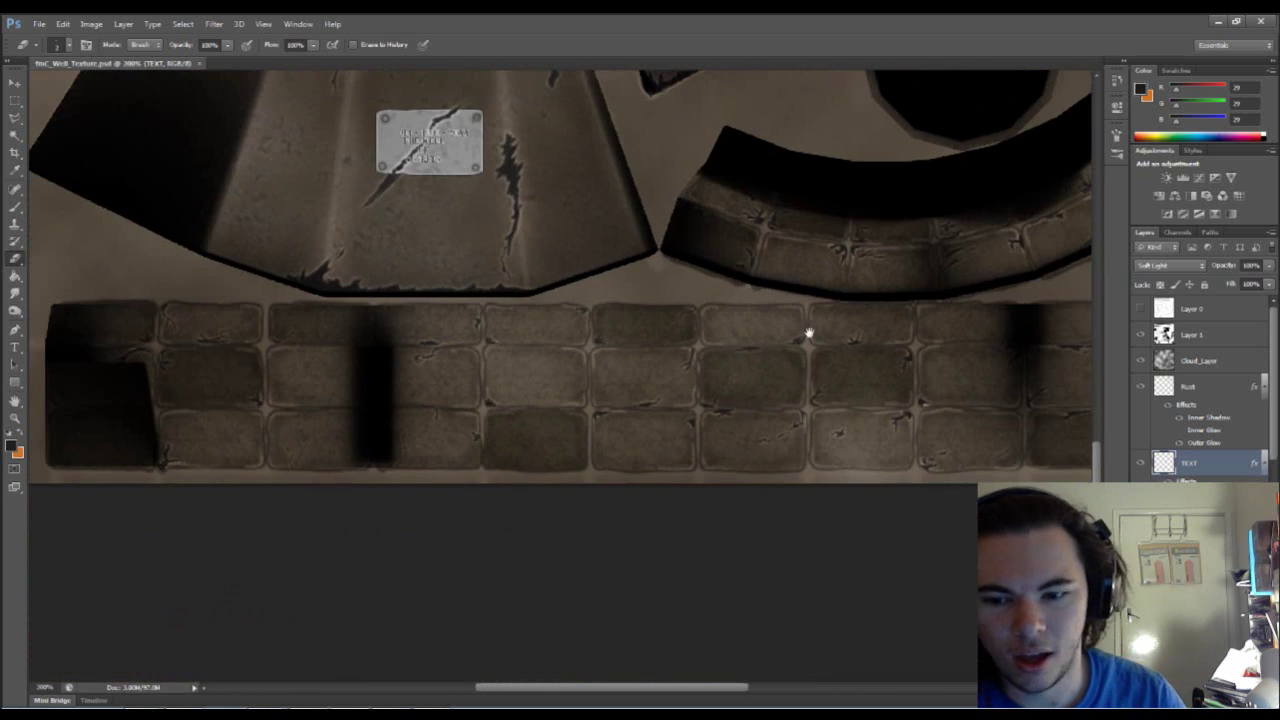
drag(723, 521, 517, 572)
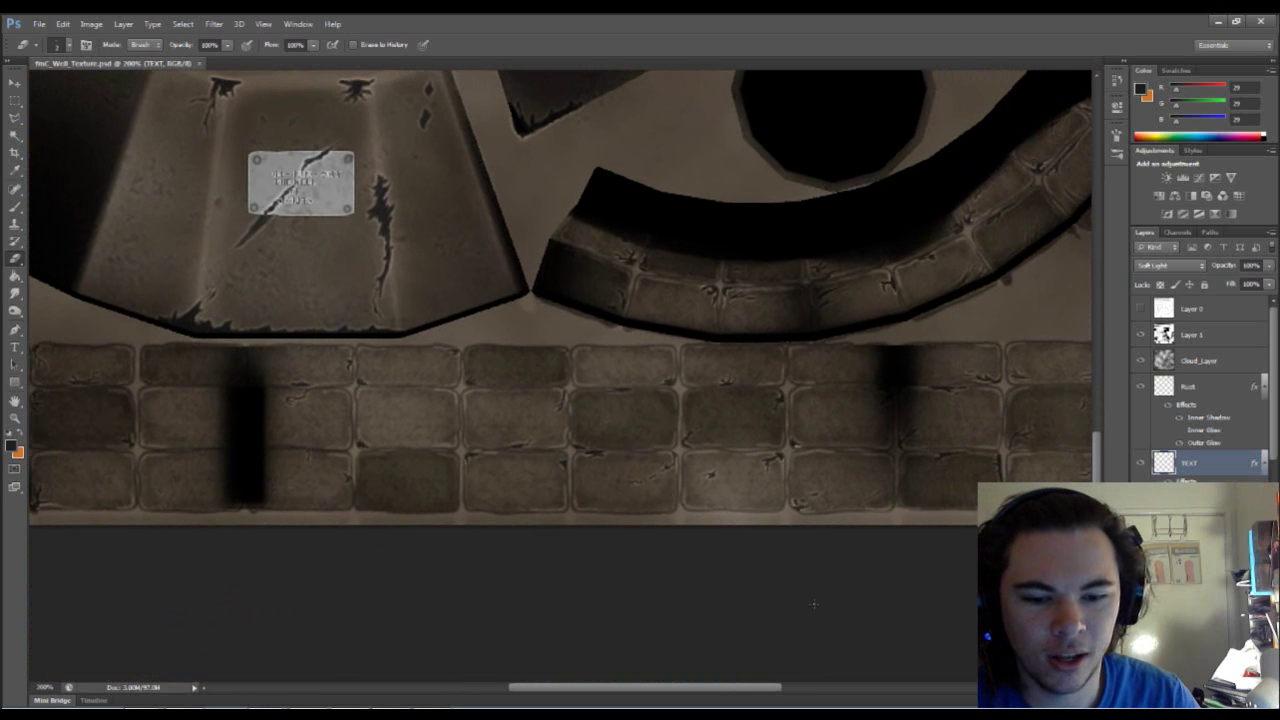
drag(749, 611, 800, 600)
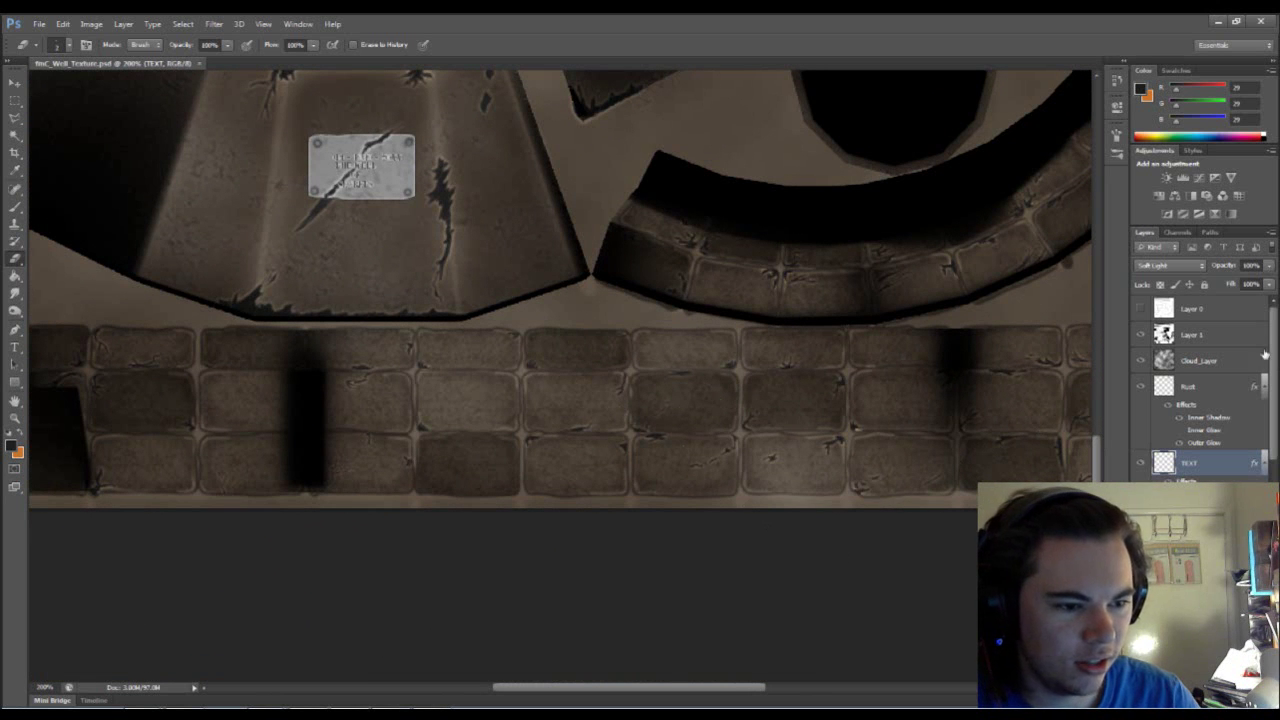
Step: Hide the Brick_Alt_Colour layer and show it again to compare the colour variation across the brick strip
scroll(1259, 349, down, 5)
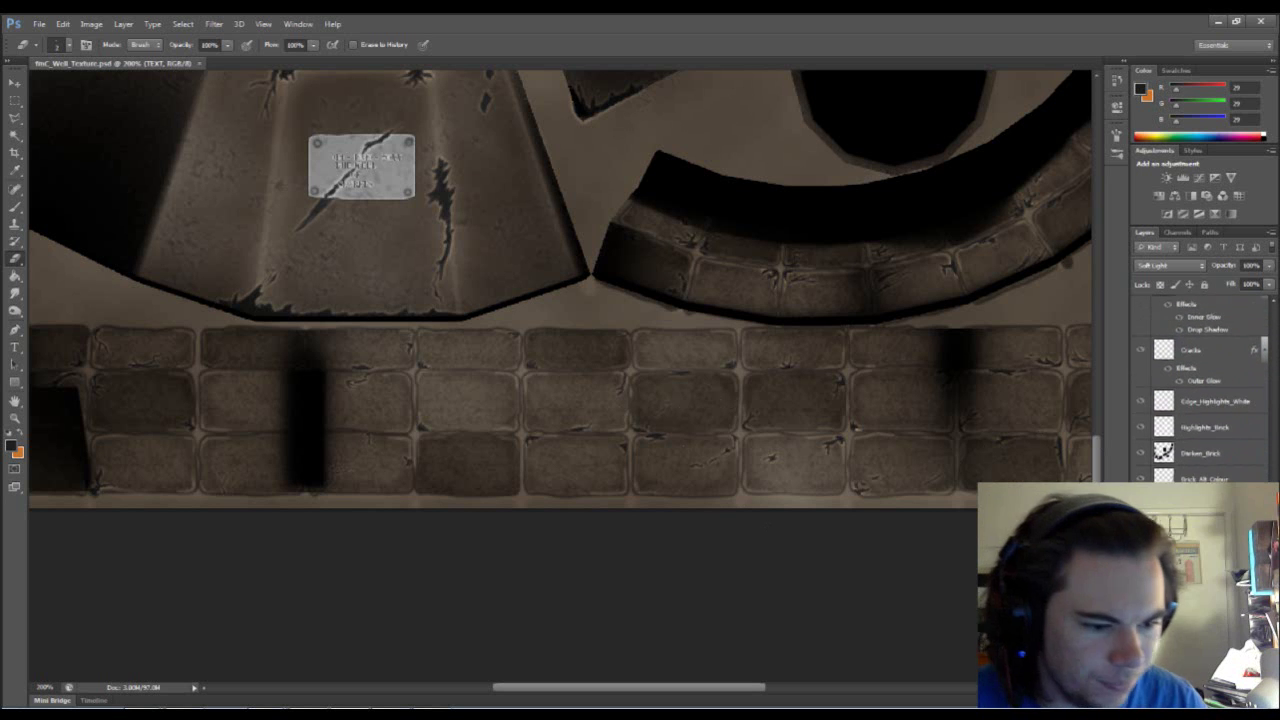
scroll(1200, 400, down, 1)
drag(1273, 400, 1273, 399)
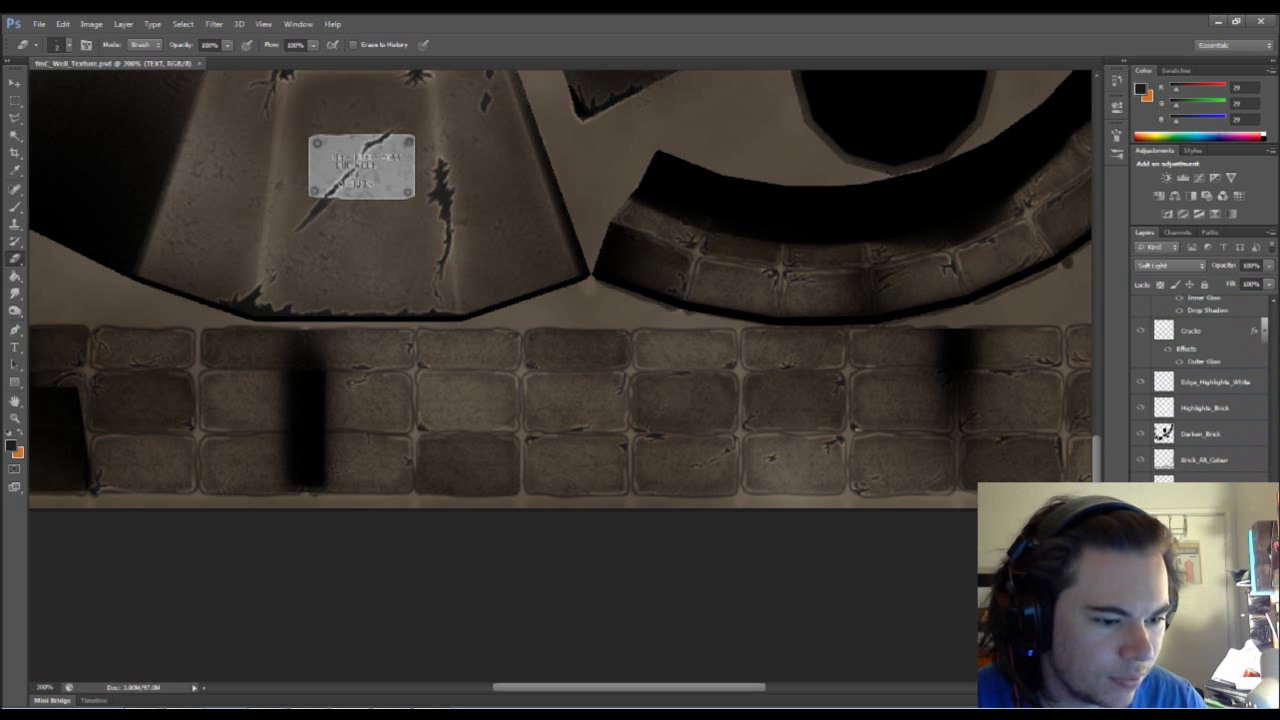
click(1140, 460)
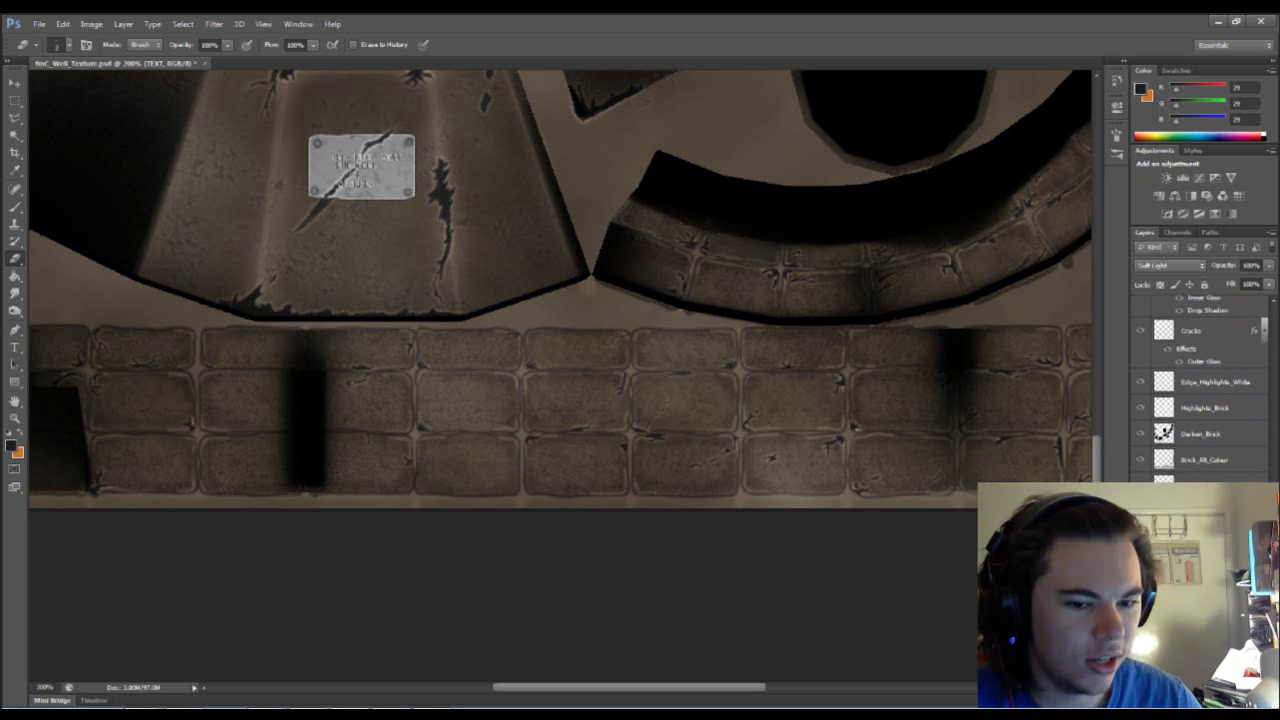
click(1140, 460)
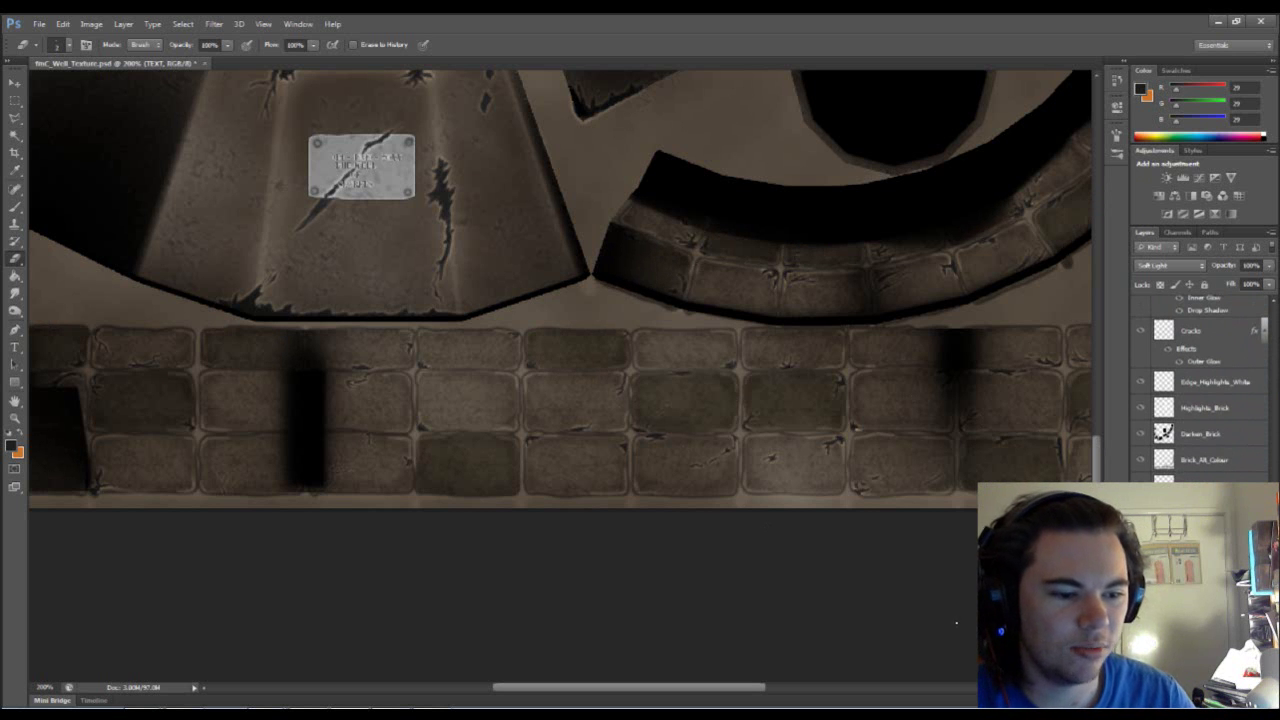
Step: Toggle the visibility of the layer directly beneath Brick_Alt_Colour off and on while viewing the start of the brick strip
drag(891, 558, 880, 583)
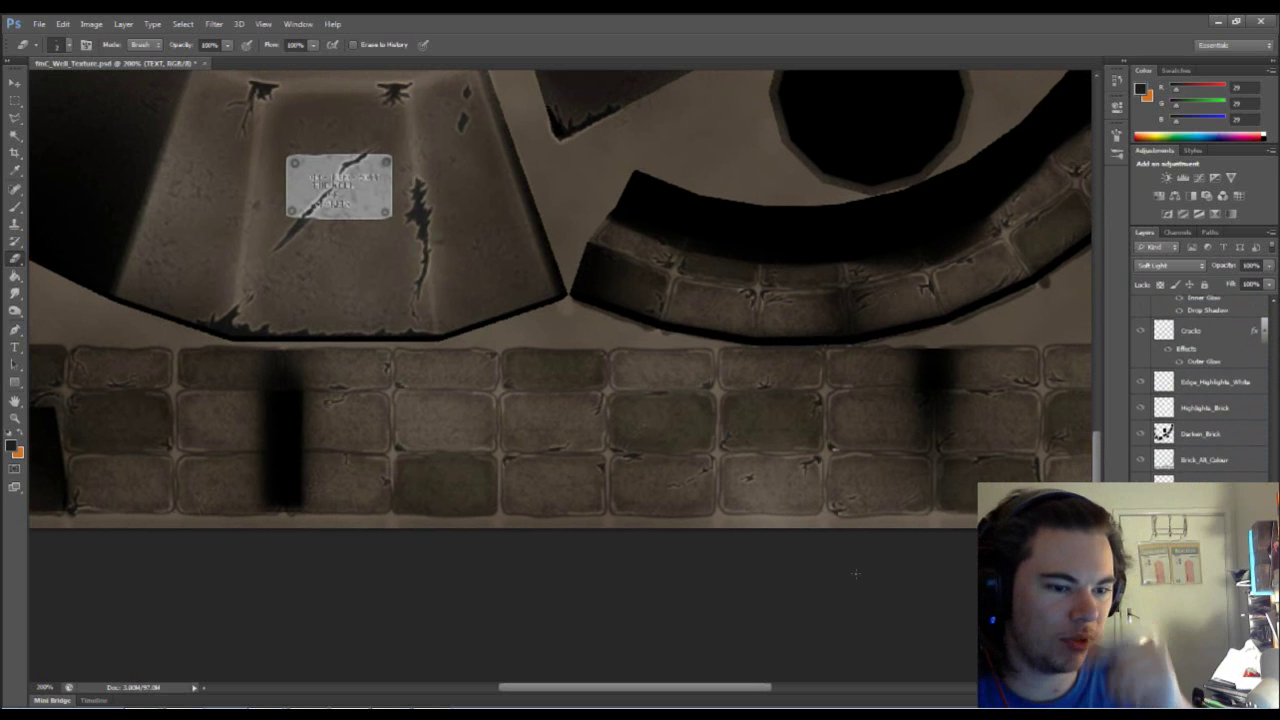
drag(1009, 544, 983, 568)
drag(165, 536, 553, 481)
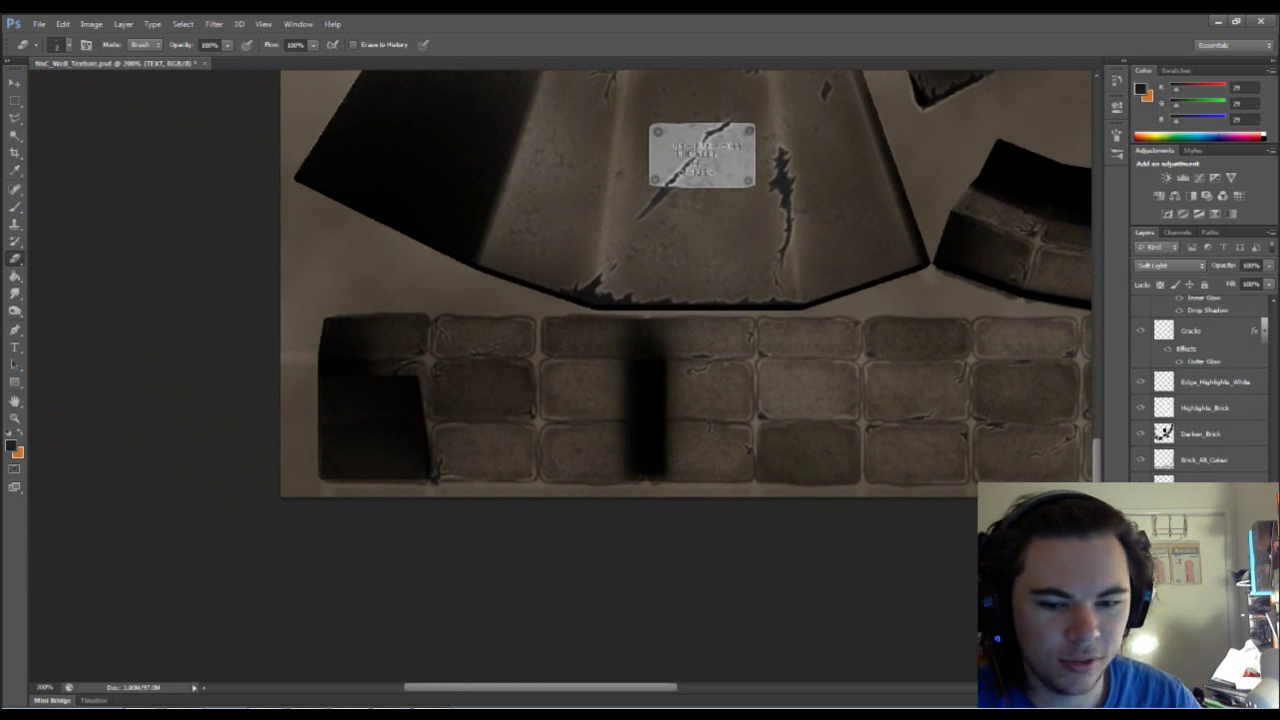
click(1140, 487)
click(1140, 487)
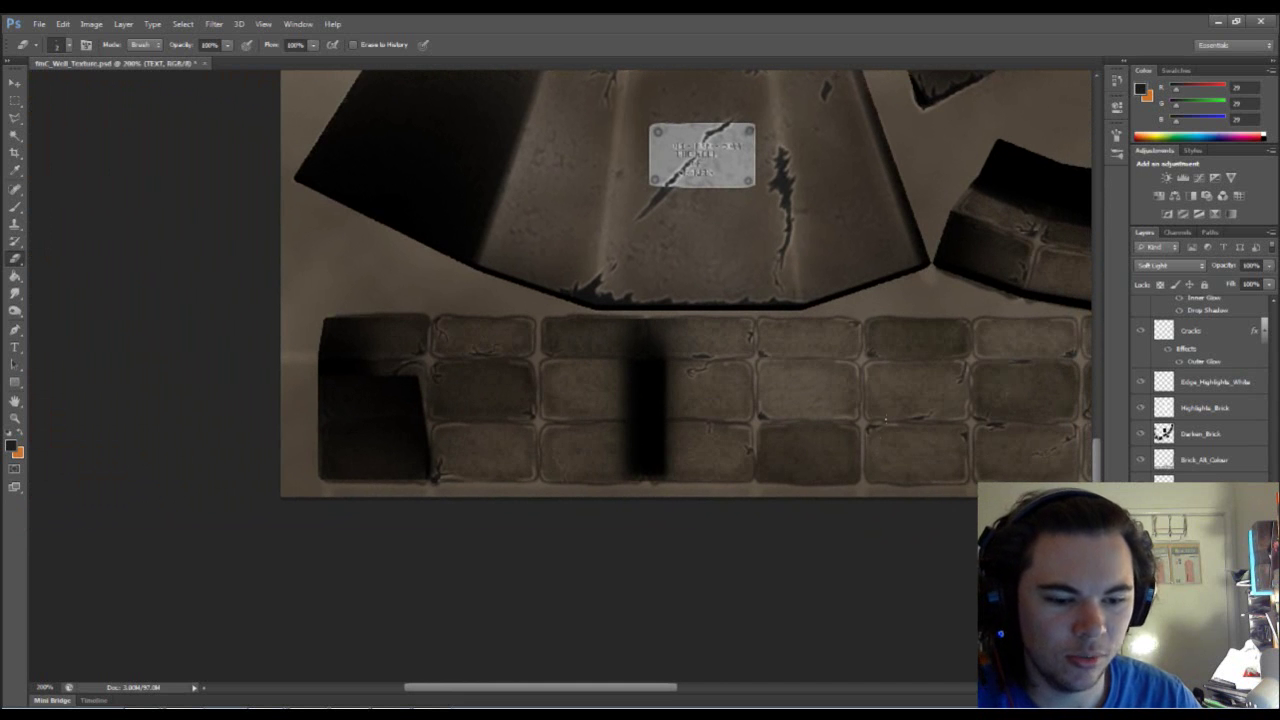
Step: Examine the brick strip, the curved brick ring and the stone panels carrying the metal nameplate
scroll(908, 535, right, 12)
scroll(908, 535, up, 3)
scroll(904, 316, right, 1)
scroll(904, 316, up, 1)
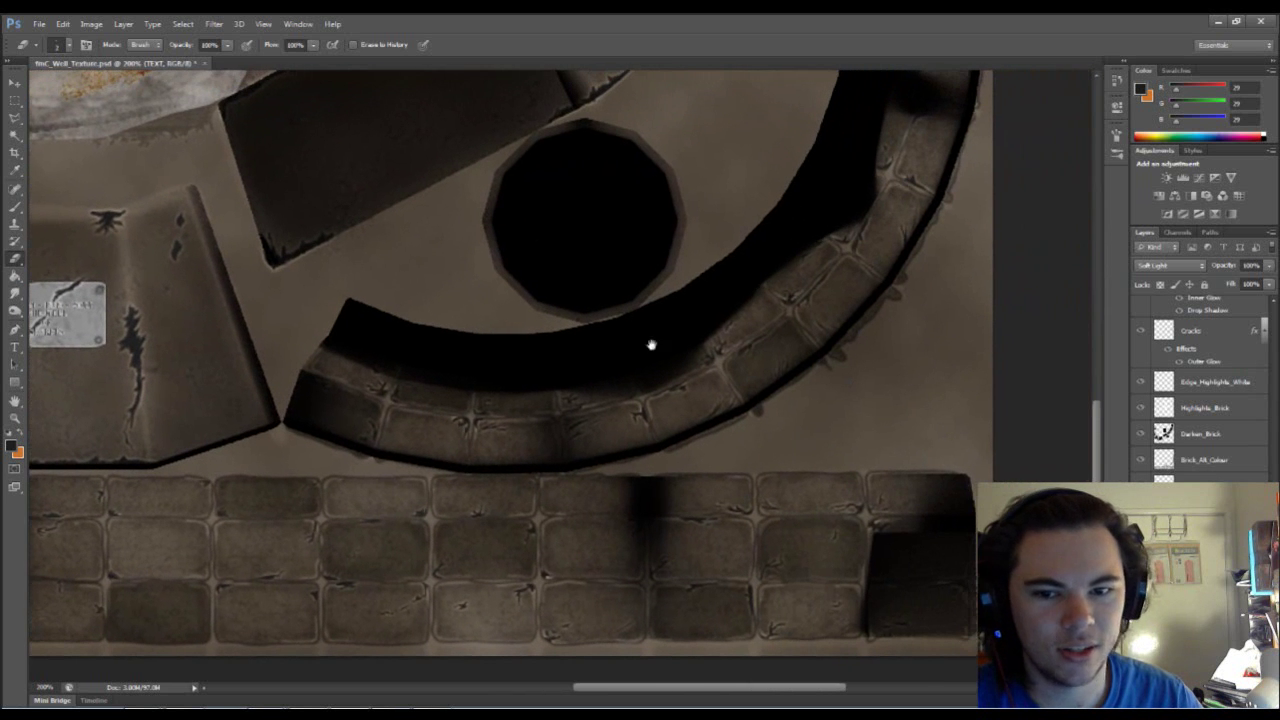
scroll(900, 450, left, 10)
scroll(900, 450, down, 2)
scroll(888, 450, up, 3)
scroll(843, 534, left, 1)
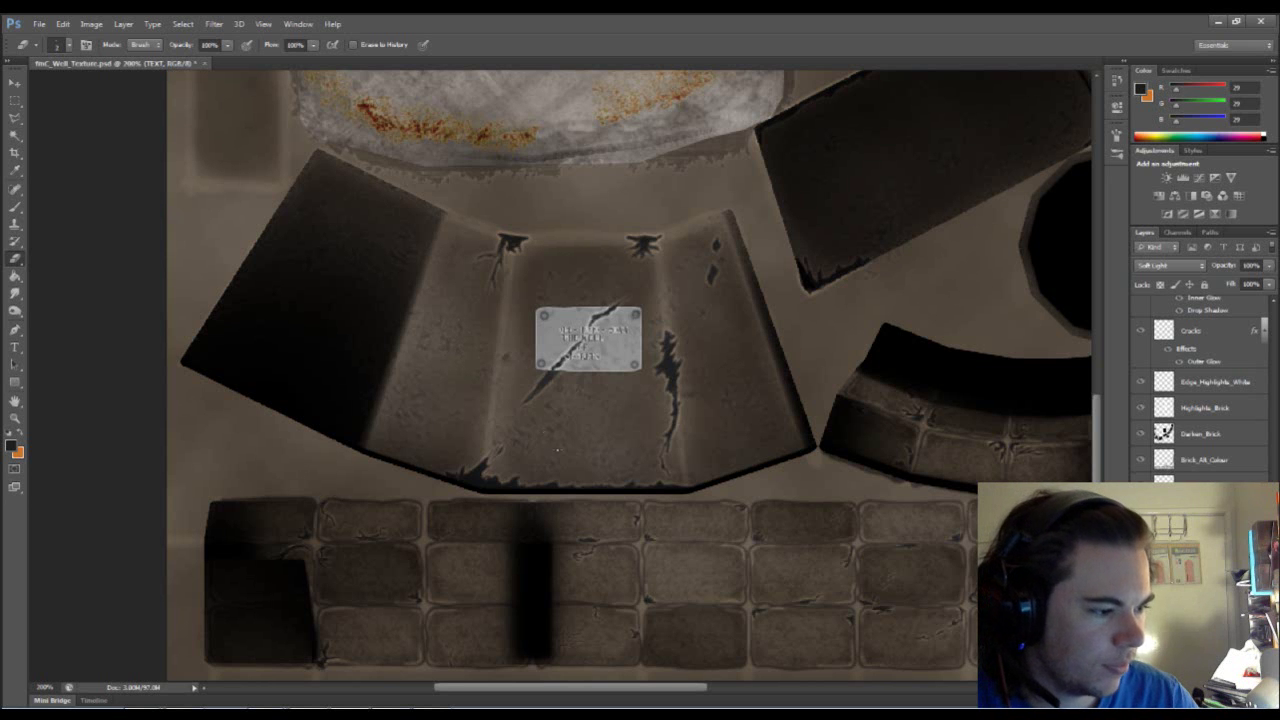
drag(739, 470, 505, 525)
drag(643, 483, 548, 503)
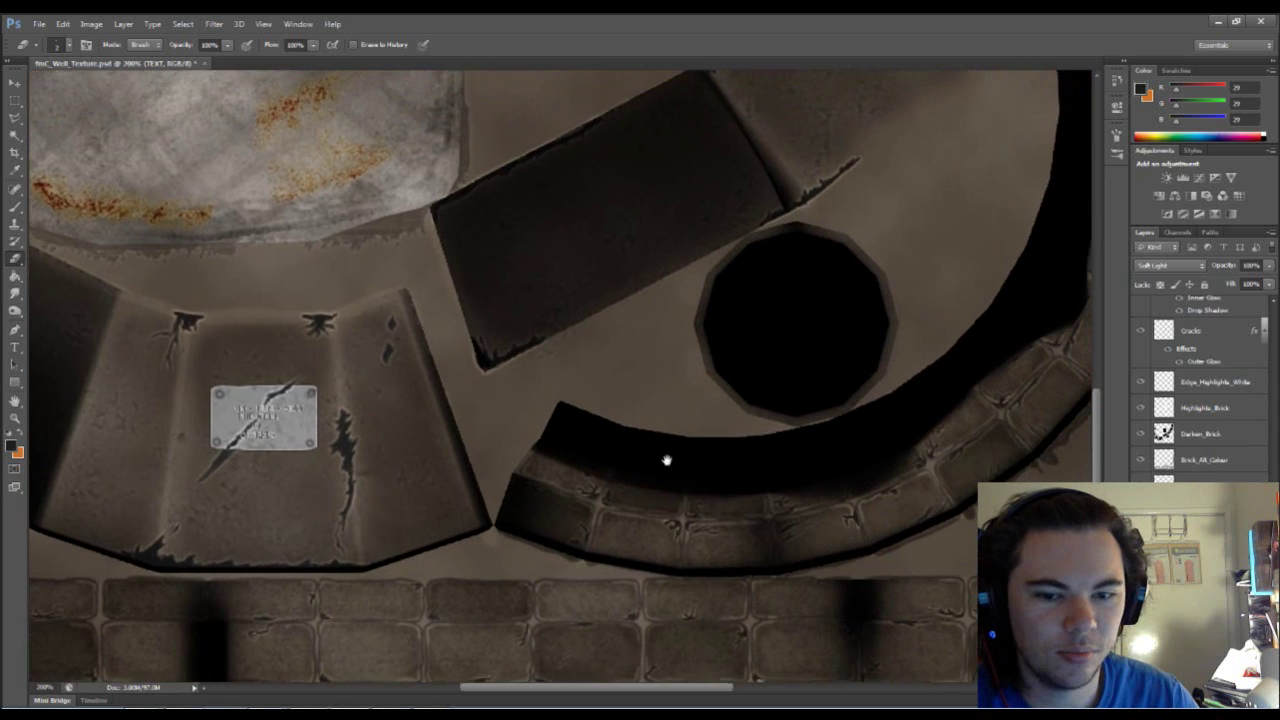
drag(684, 451, 531, 520)
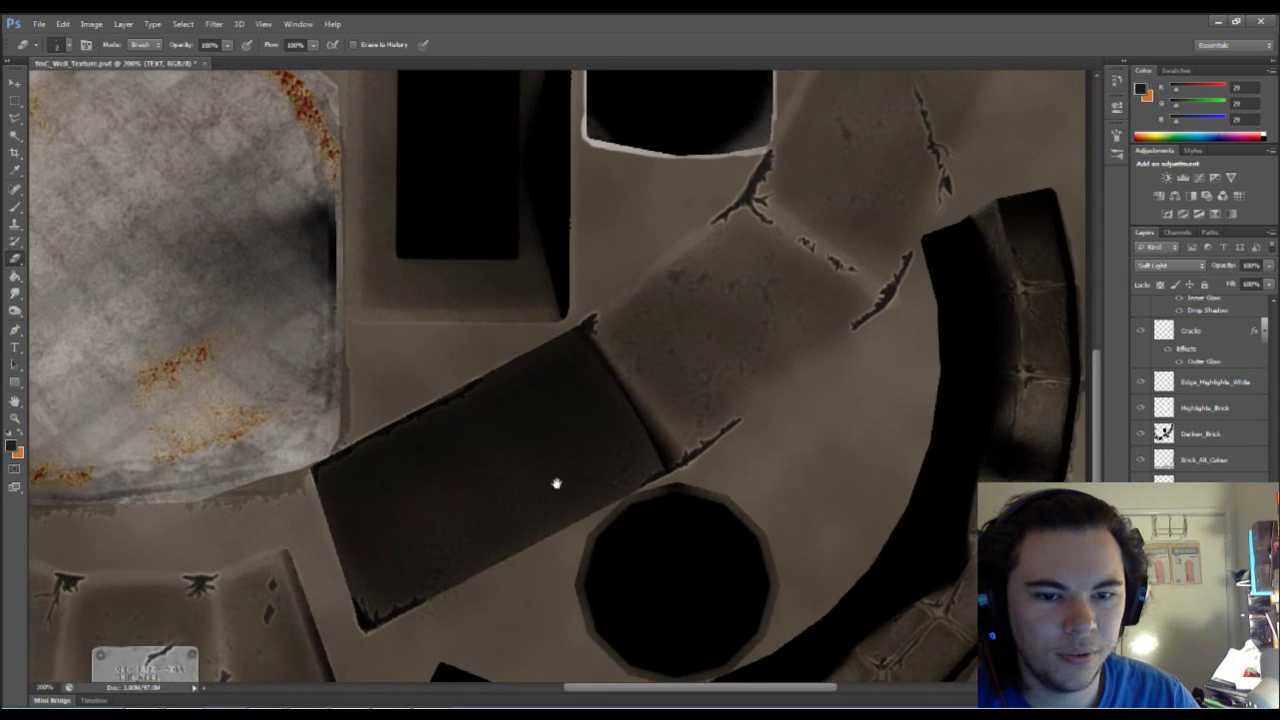
Step: Inspect the cracks, chipped edges and edge highlights on the angled stone panels around the nameplate and the curved ring
drag(583, 470, 739, 418)
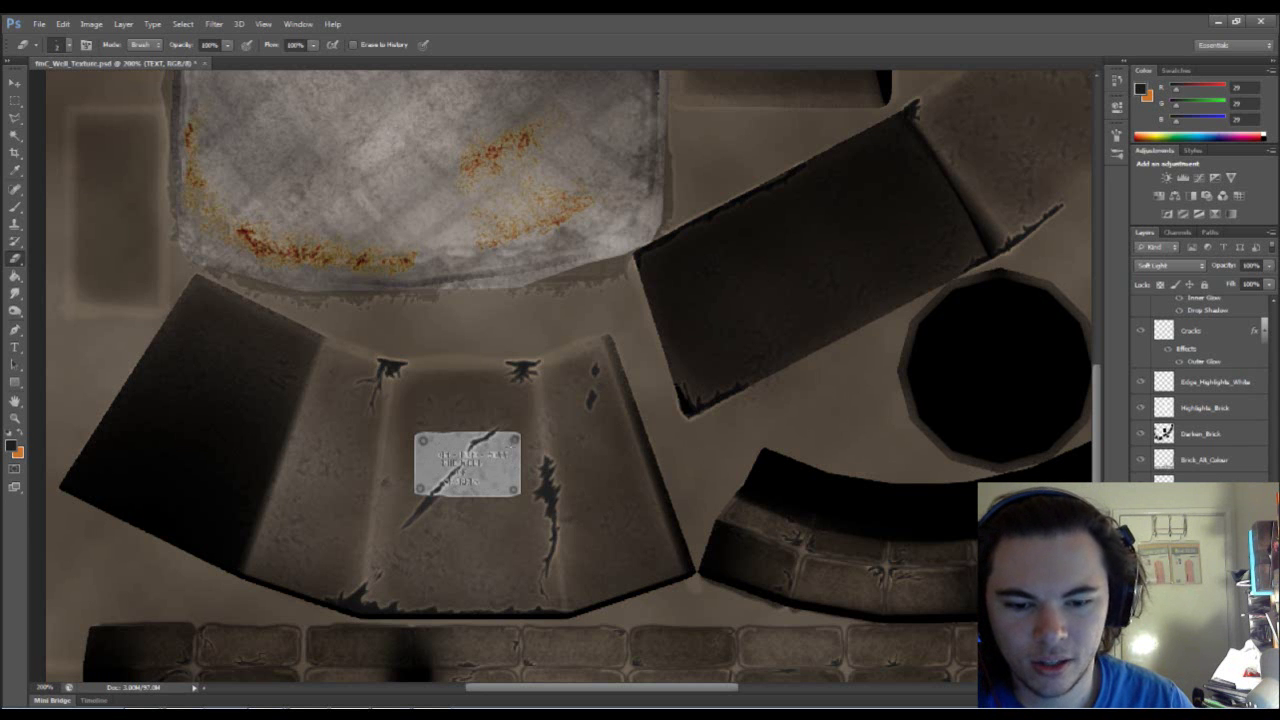
drag(793, 406, 610, 538)
drag(820, 340, 667, 430)
drag(793, 391, 650, 570)
mouse_move(805, 345)
mouse_down()
mouse_move(714, 497)
mouse_move(710, 555)
mouse_move(782, 352)
mouse_up()
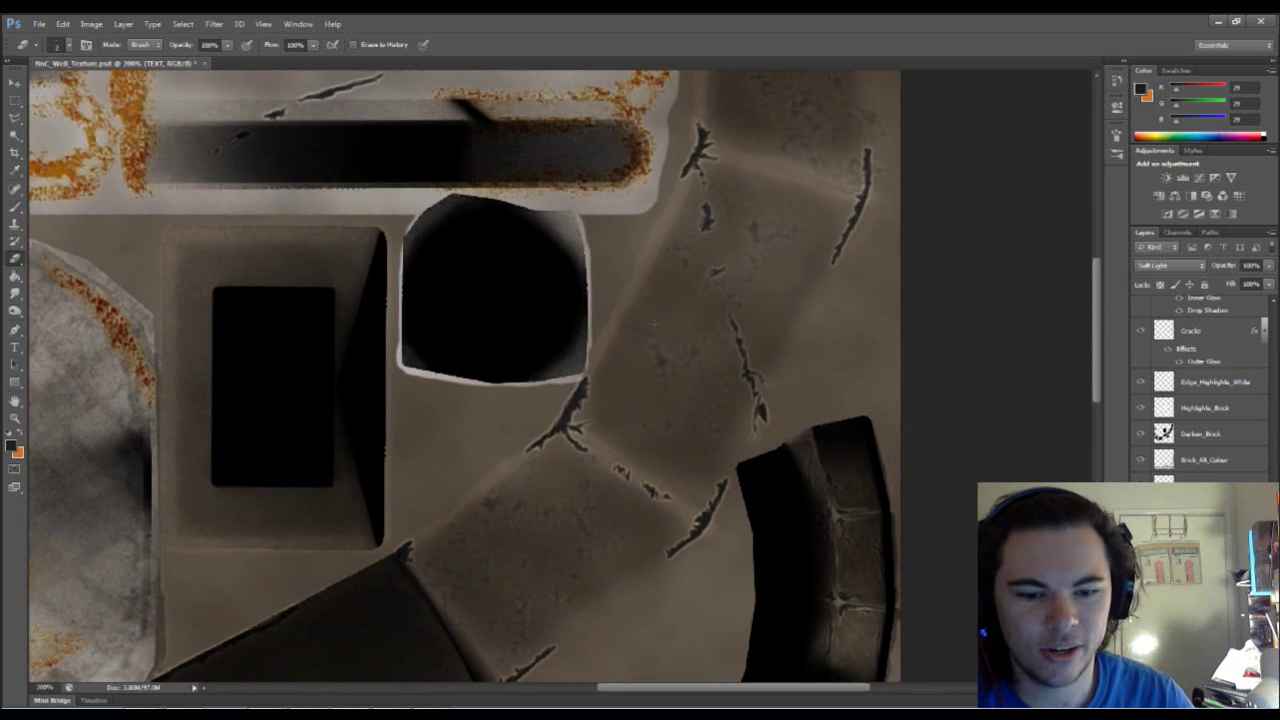
scroll(664, 410, left, 2)
scroll(668, 312, down, 2)
drag(553, 510, 811, 354)
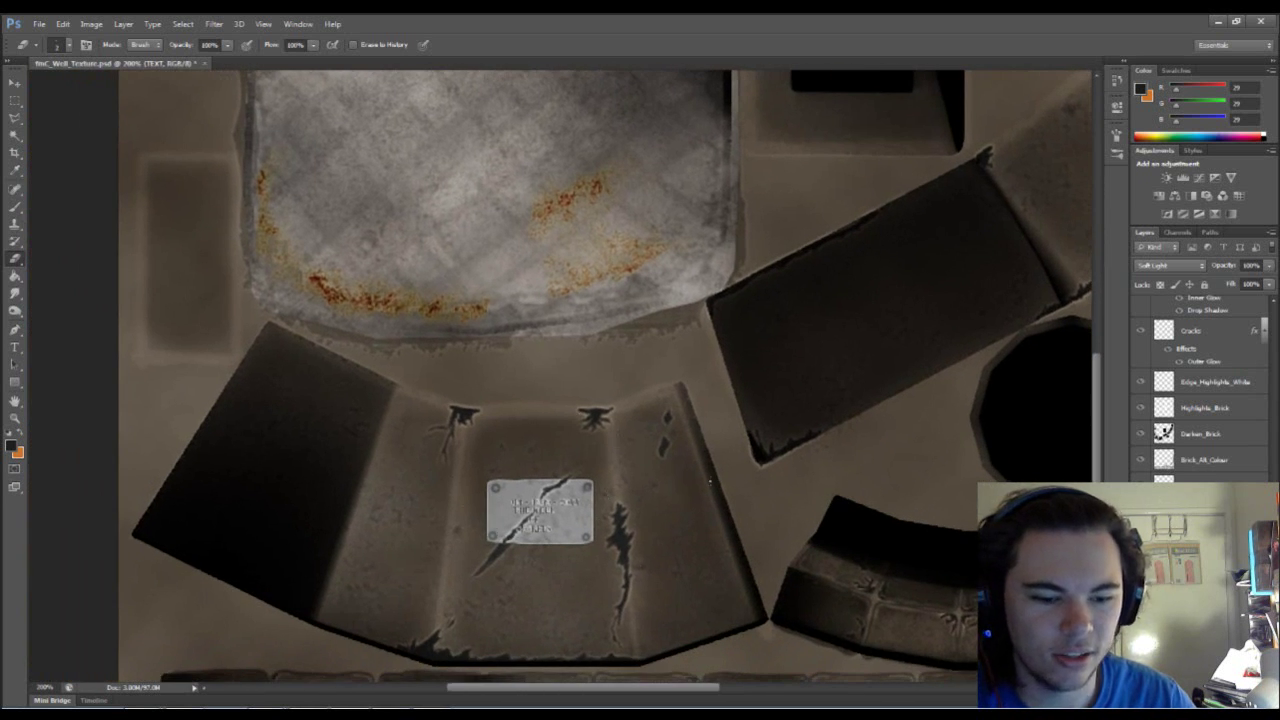
scroll(701, 379, up, 5)
scroll(749, 366, right, 3)
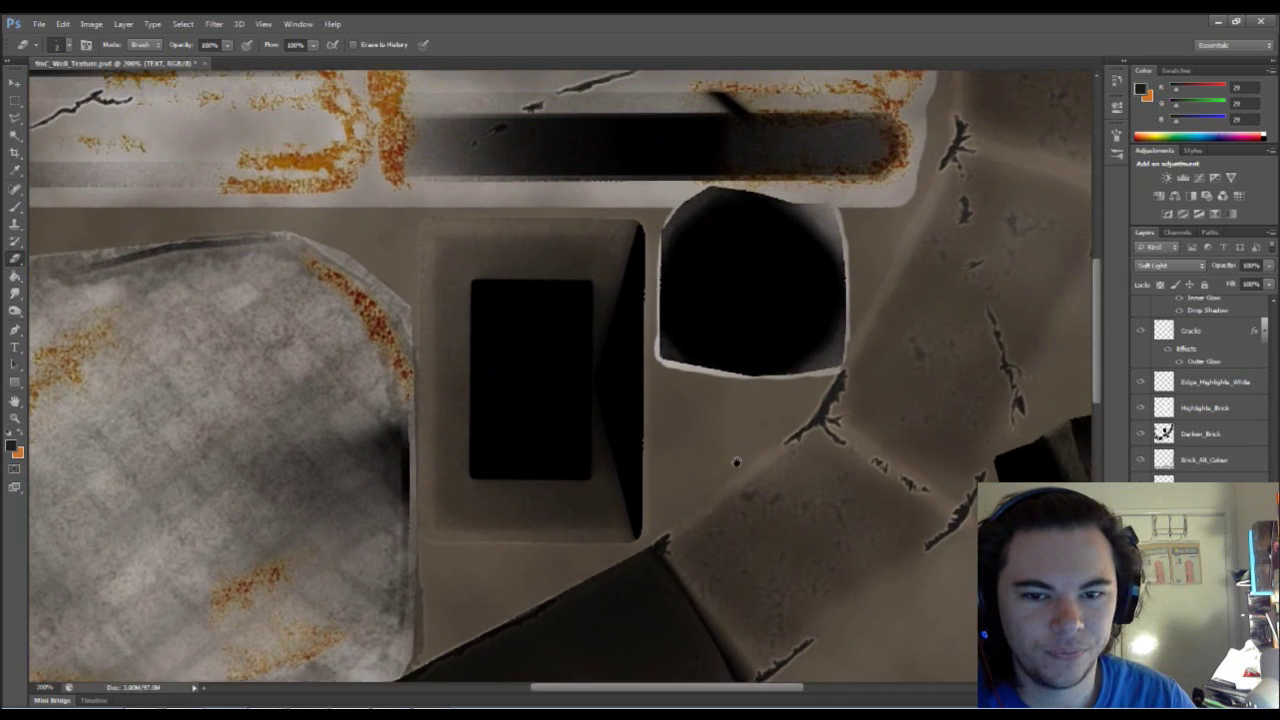
Step: Examine the rust patches, cracks and shading on the metal pipe and the two metal bar sections
scroll(724, 488, up, 5)
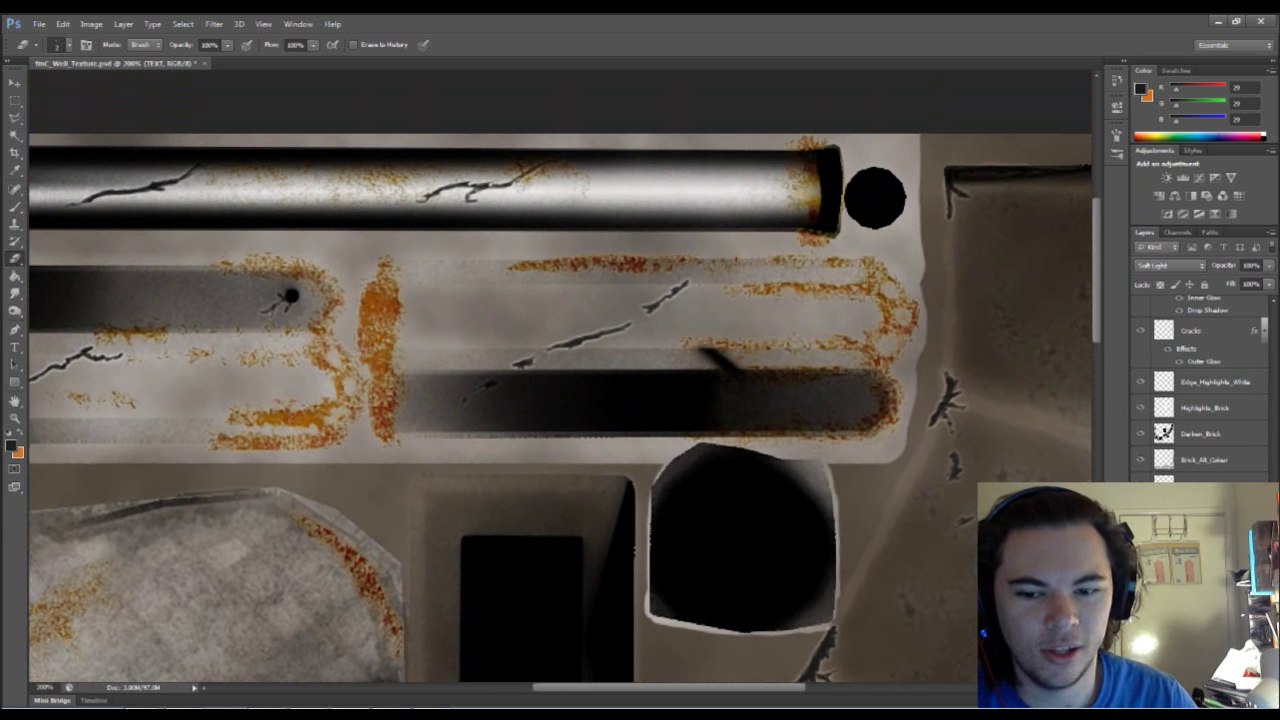
drag(611, 444, 634, 443)
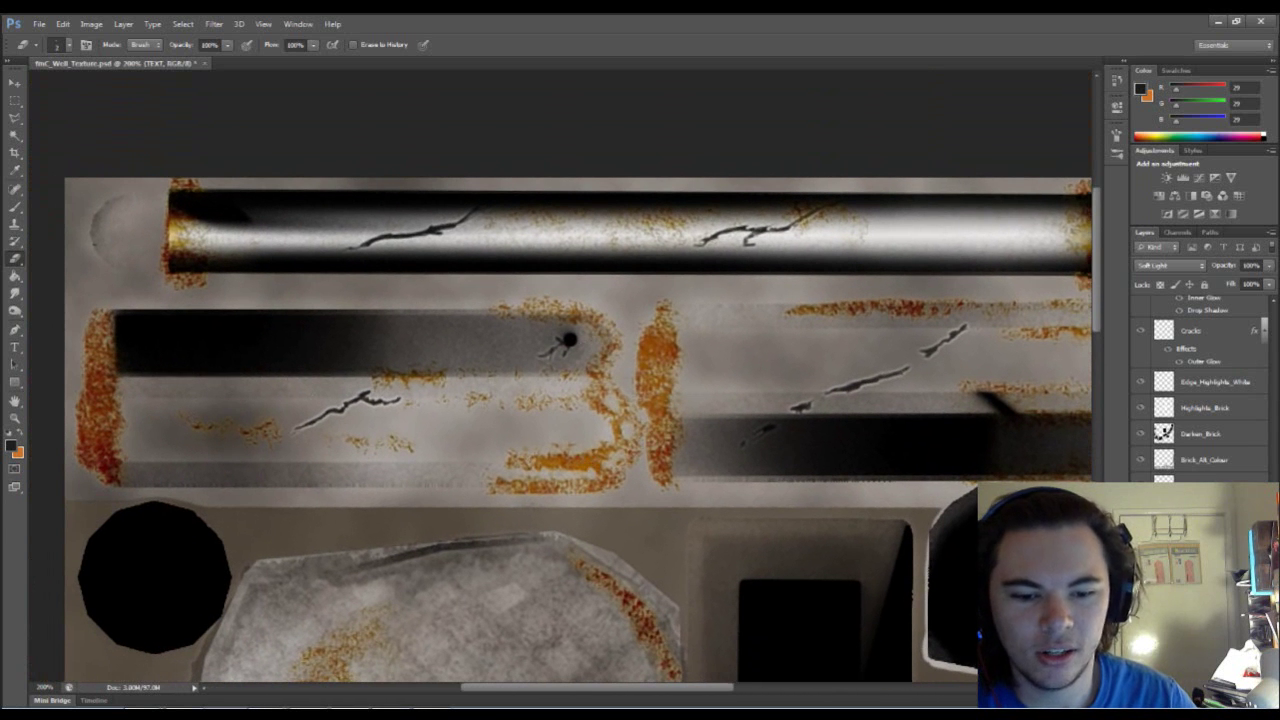
drag(657, 502, 597, 516)
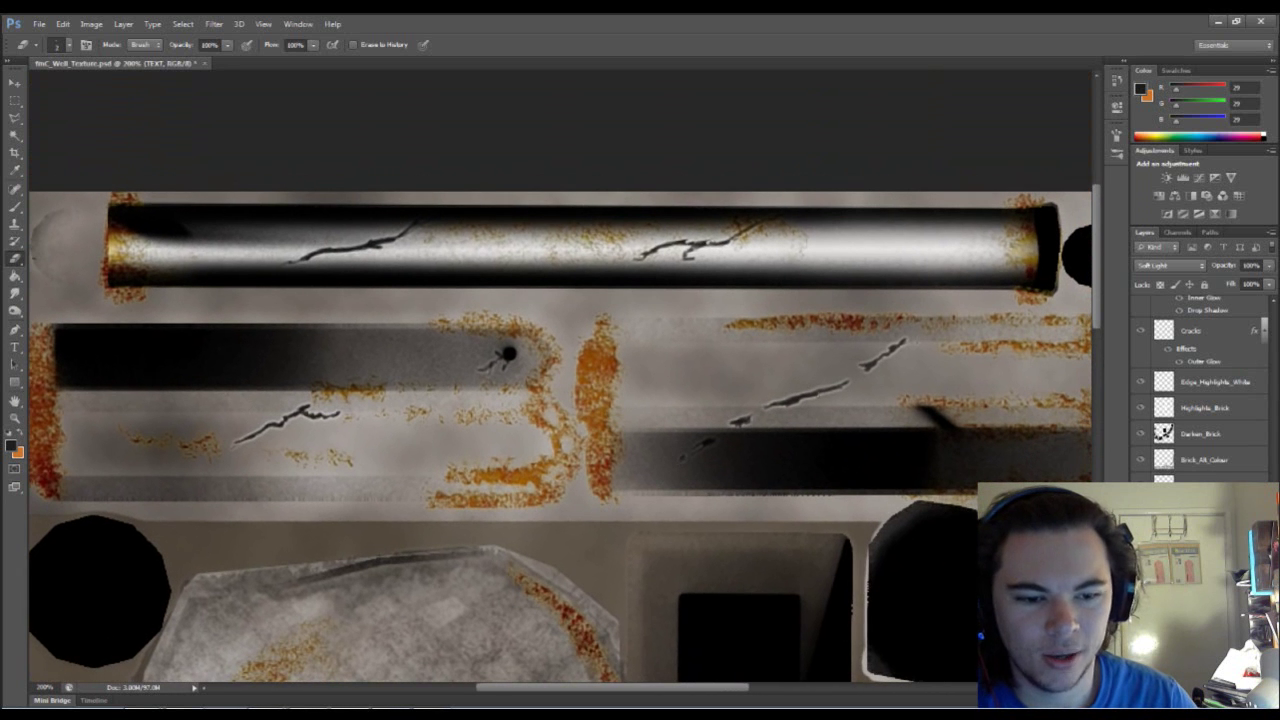
drag(779, 276, 693, 330)
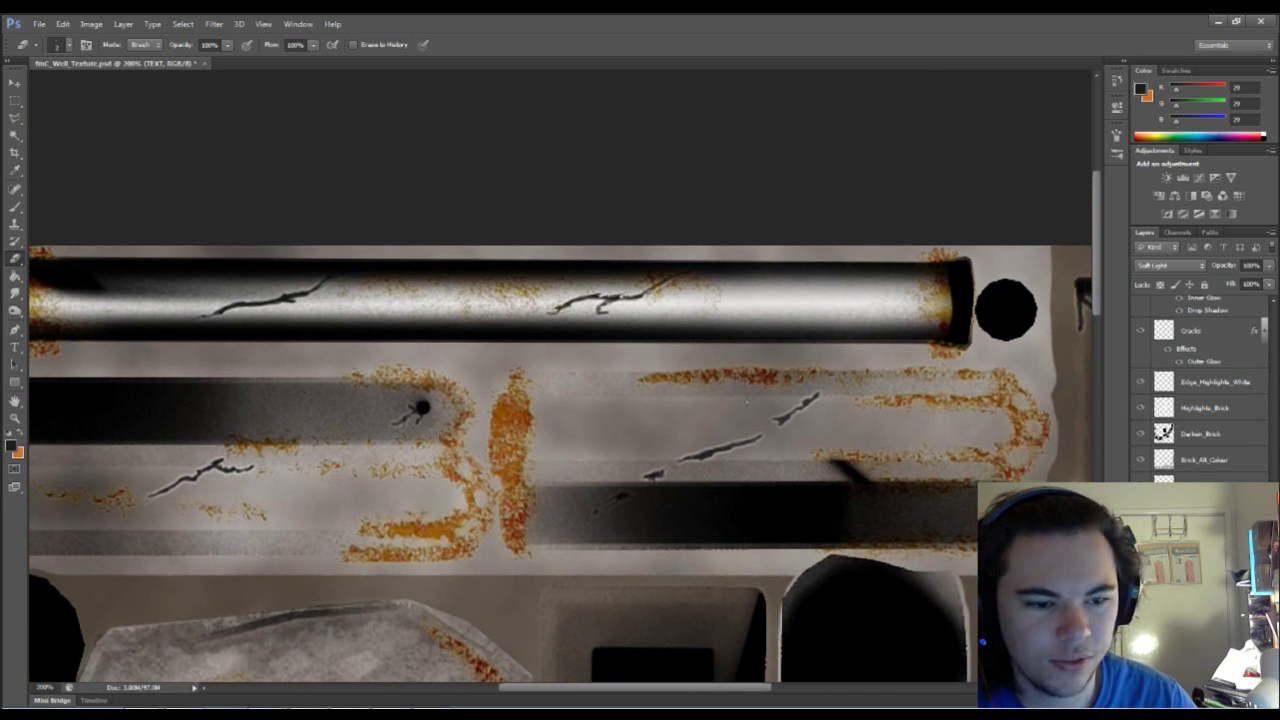
drag(746, 433, 722, 411)
drag(813, 389, 930, 358)
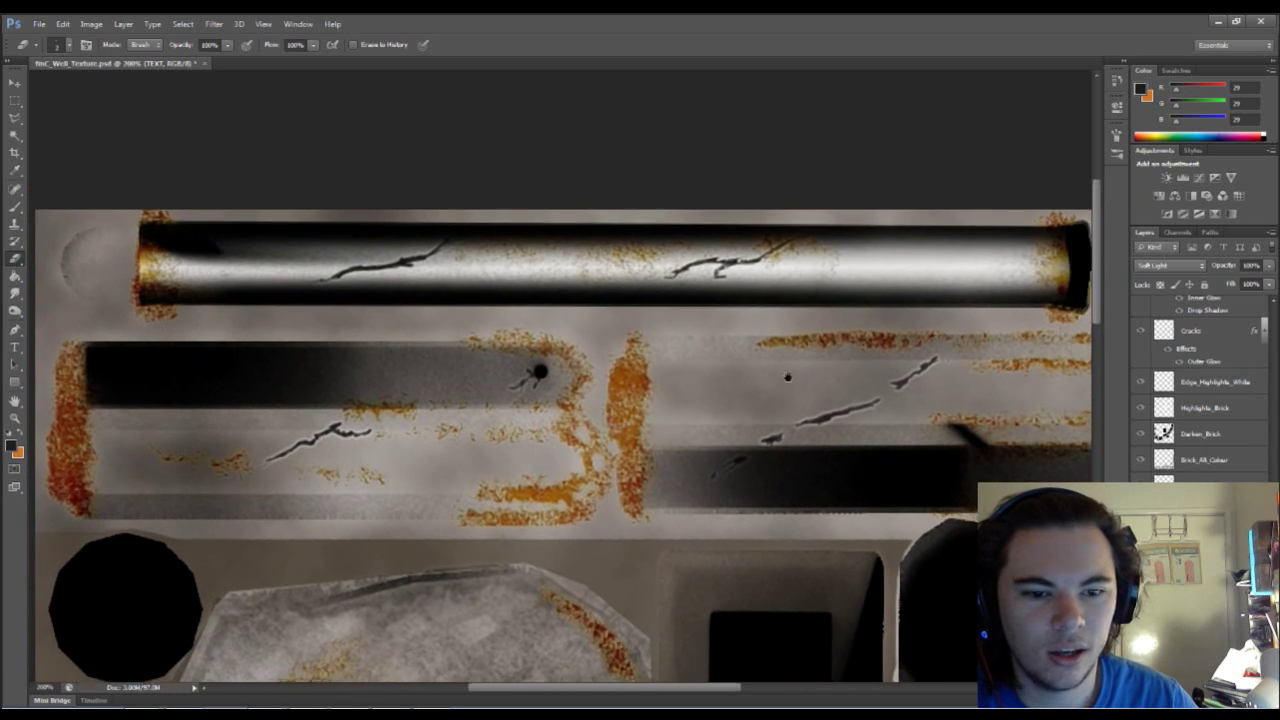
drag(787, 378, 726, 403)
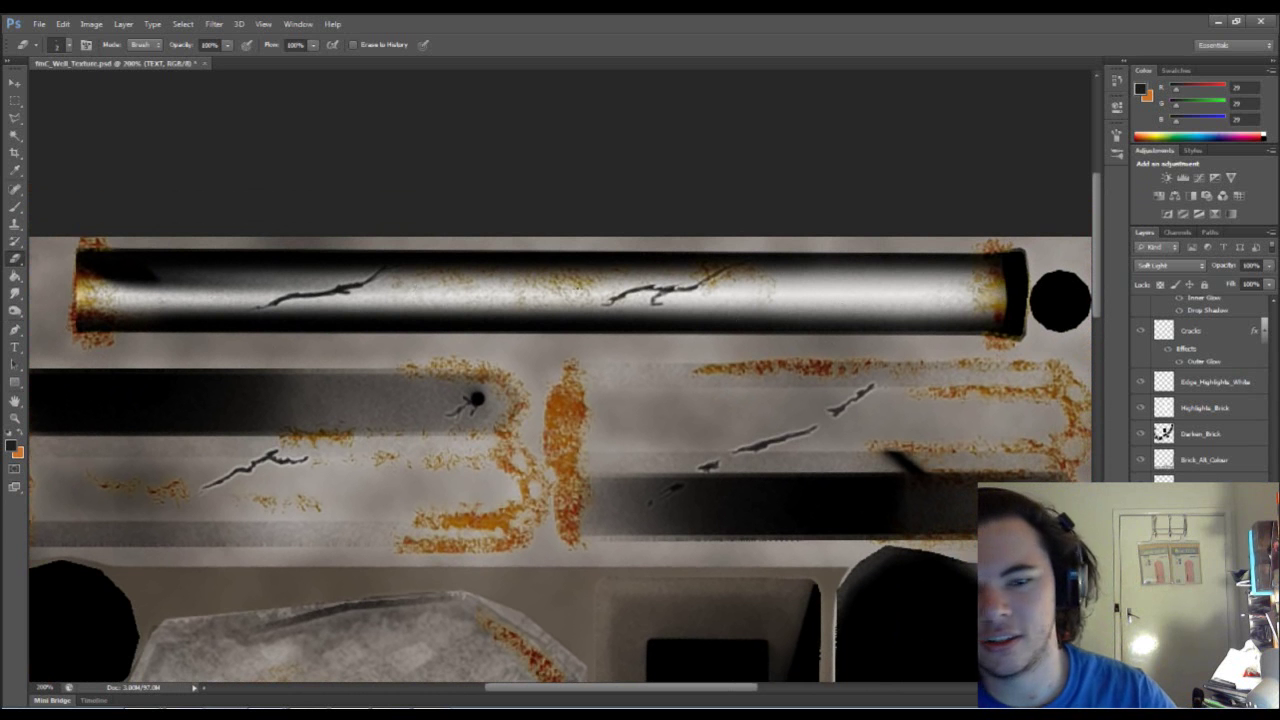
drag(765, 484, 854, 408)
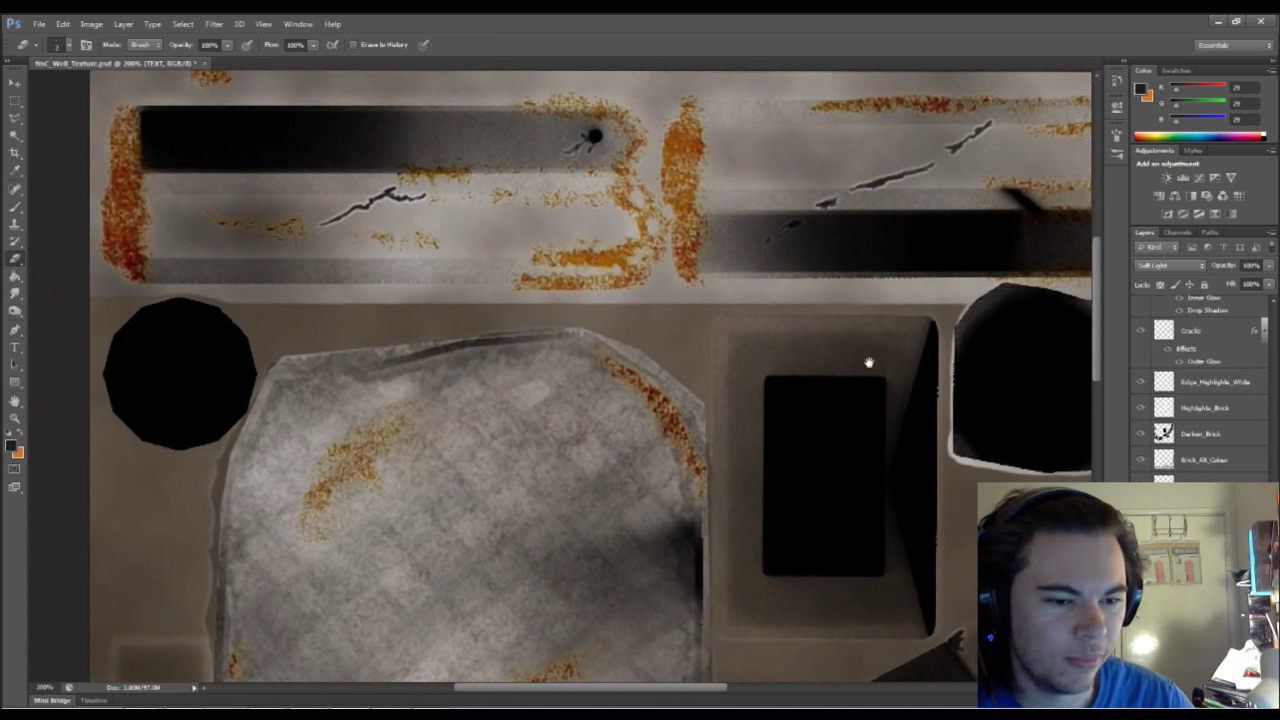
Step: Examine the large rusted metal panel with the diamond pattern and the pieces surrounding it
drag(865, 368, 837, 337)
drag(763, 437, 914, 474)
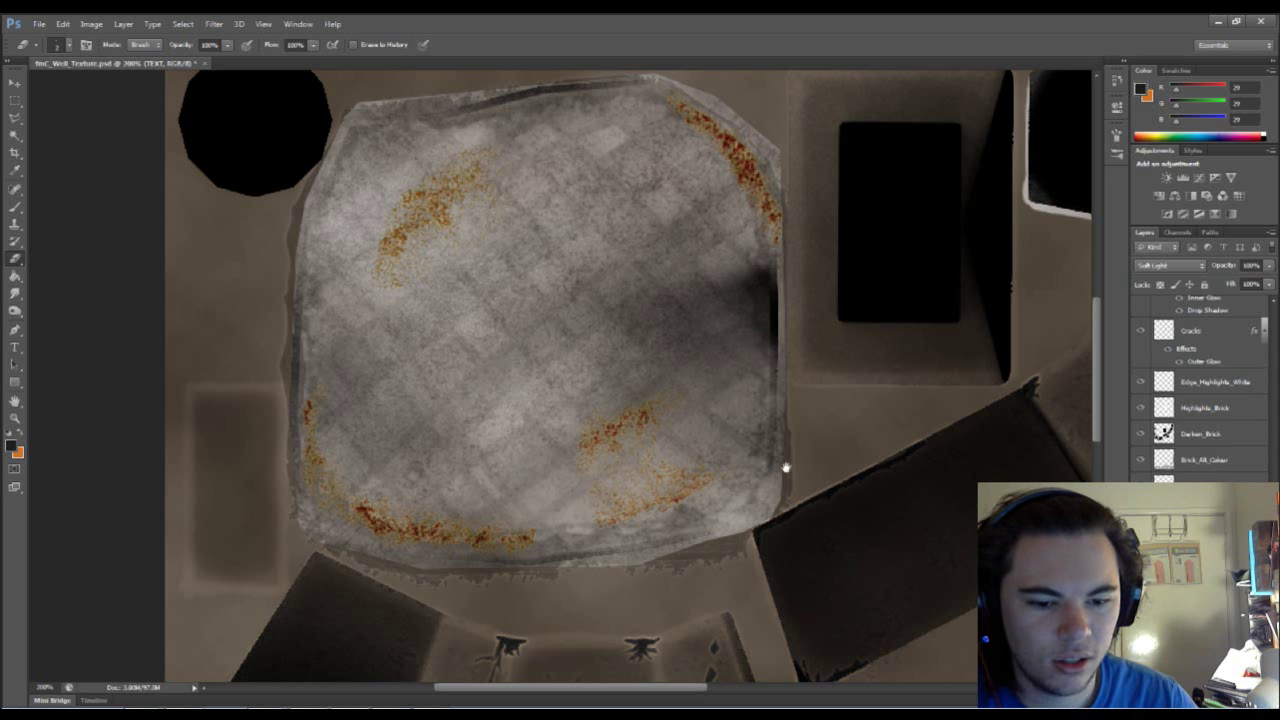
drag(790, 466, 668, 451)
drag(757, 356, 526, 426)
drag(717, 388, 623, 411)
drag(774, 422, 520, 388)
drag(681, 419, 506, 383)
drag(450, 341, 620, 506)
drag(500, 330, 737, 283)
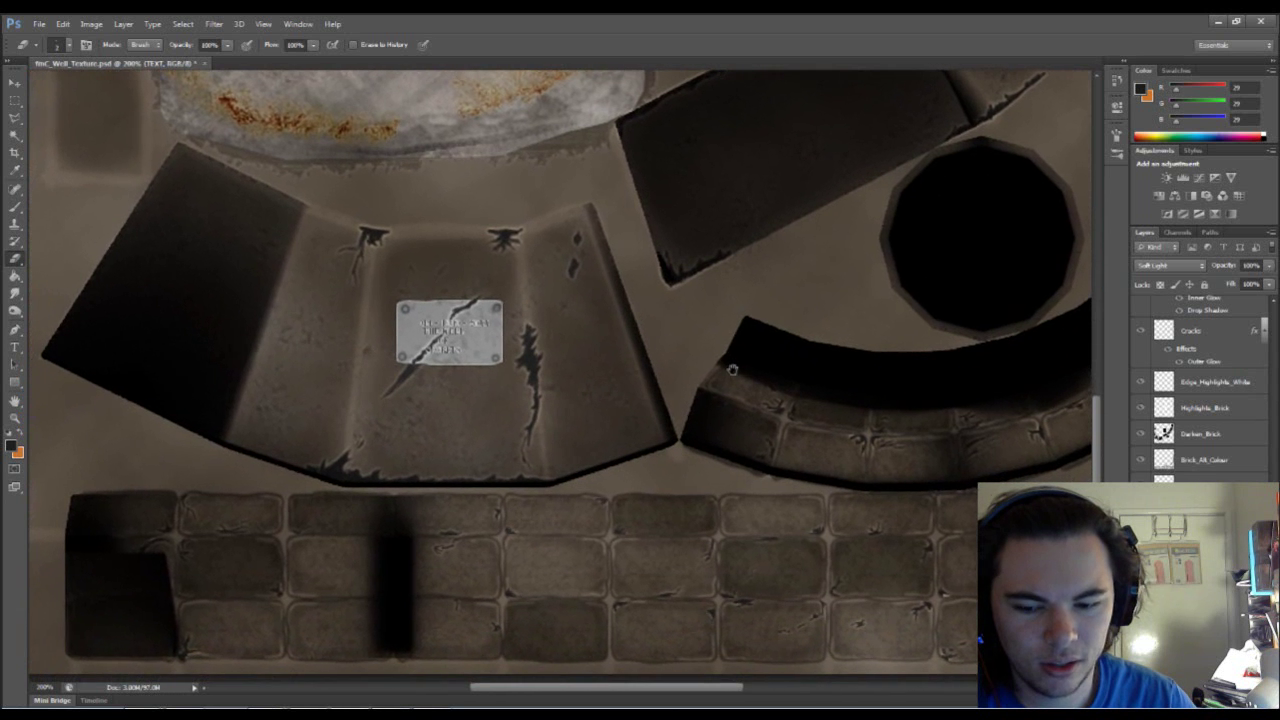
Step: Review the curved brick ring and nameplate panels again, and return to the uppermost entries of the layer stack
drag(737, 370, 425, 379)
drag(735, 446, 497, 306)
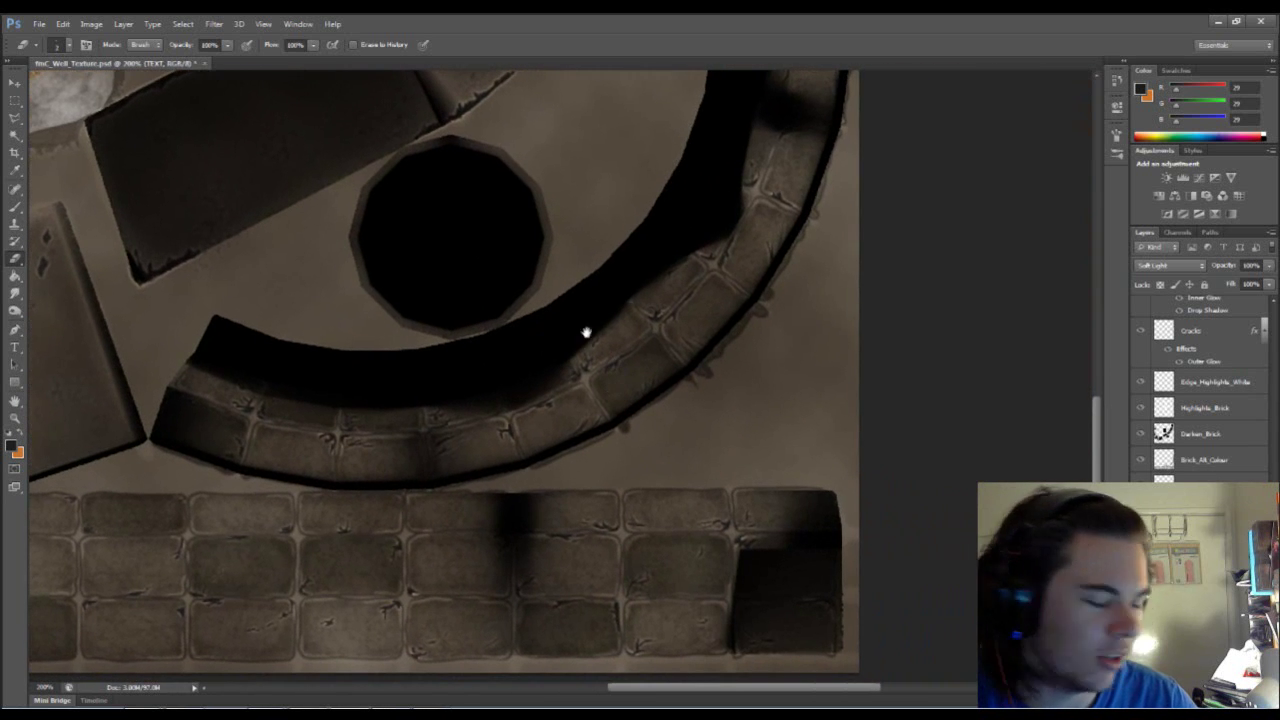
drag(417, 289, 626, 403)
mouse_move(464, 332)
mouse_down()
mouse_move(580, 397)
mouse_move(582, 429)
mouse_move(534, 489)
mouse_move(563, 451)
mouse_move(686, 453)
mouse_move(571, 451)
mouse_move(691, 440)
mouse_move(651, 394)
mouse_move(654, 271)
mouse_up()
drag(666, 346, 657, 231)
drag(660, 369, 647, 259)
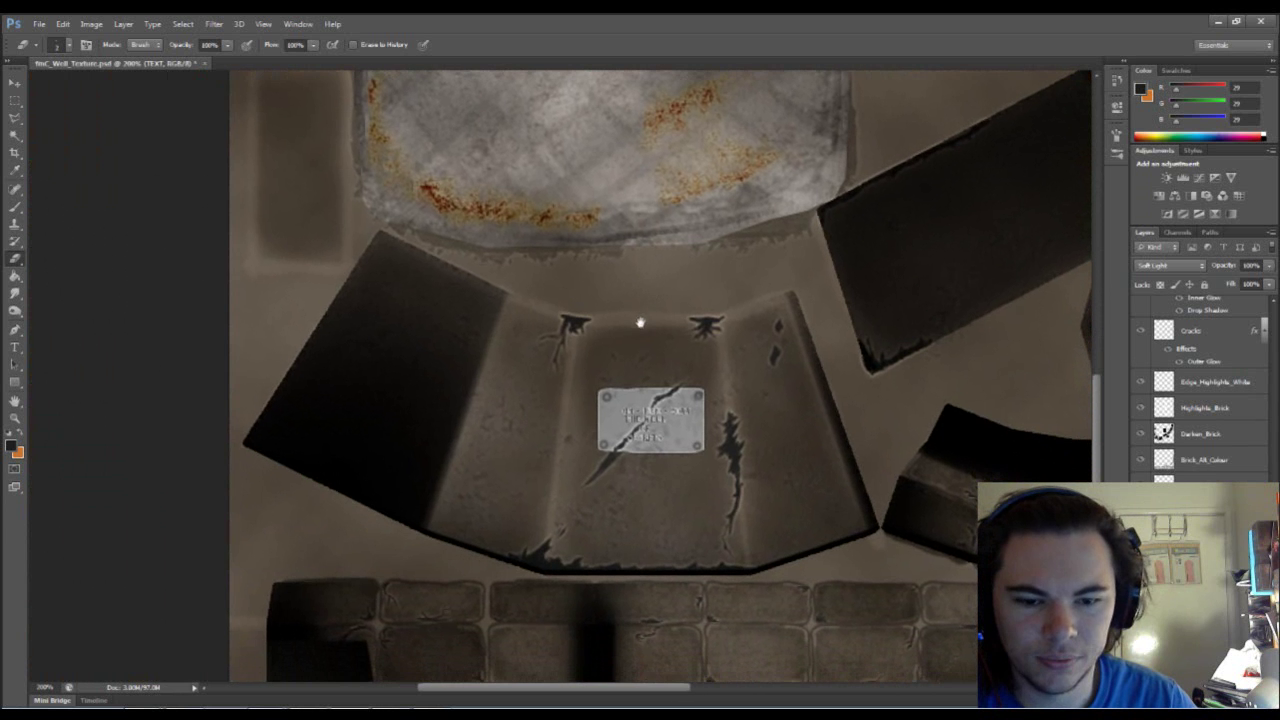
drag(667, 390, 480, 366)
drag(738, 403, 487, 369)
drag(651, 403, 485, 355)
mouse_move(706, 412)
mouse_down()
mouse_move(510, 361)
mouse_move(651, 366)
mouse_move(646, 343)
mouse_move(632, 426)
mouse_move(646, 397)
mouse_move(535, 393)
mouse_up()
scroll(1200, 390, up, 5)
scroll(1200, 390, up, 1)
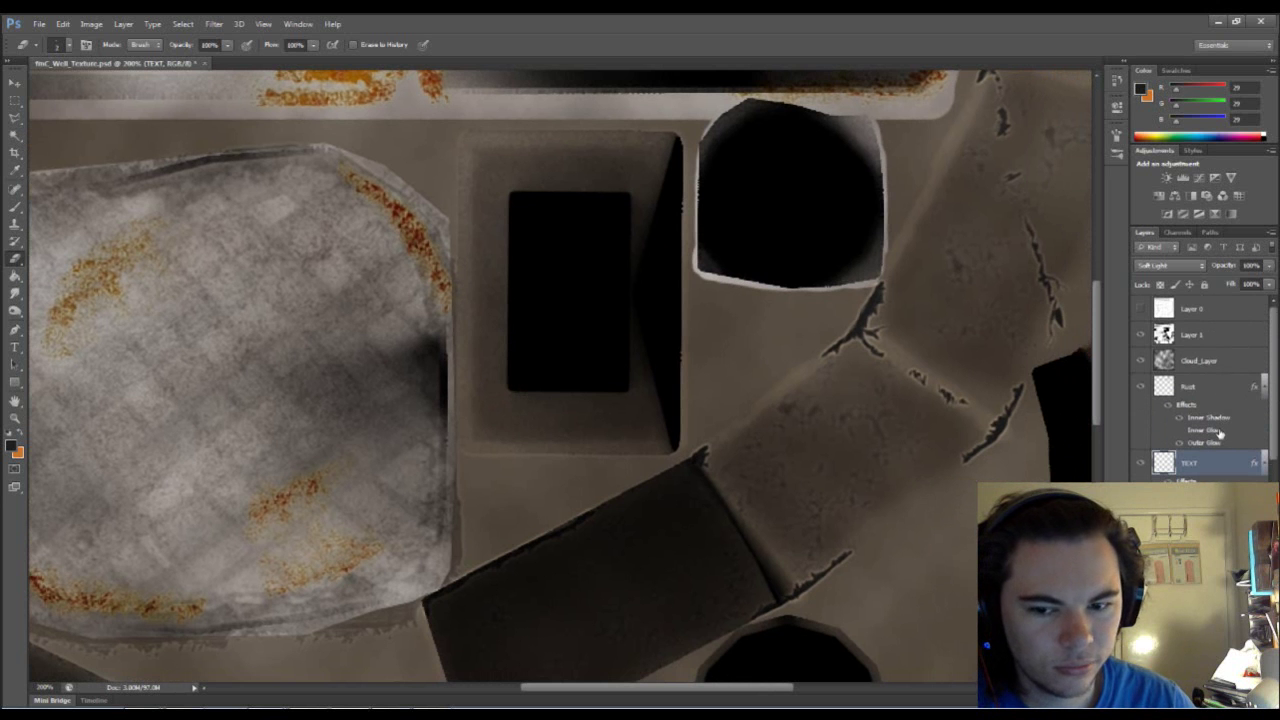
Step: Add a new layer directly above the Plaque layer and name it Grim_Pannle
drag(826, 543, 952, 494)
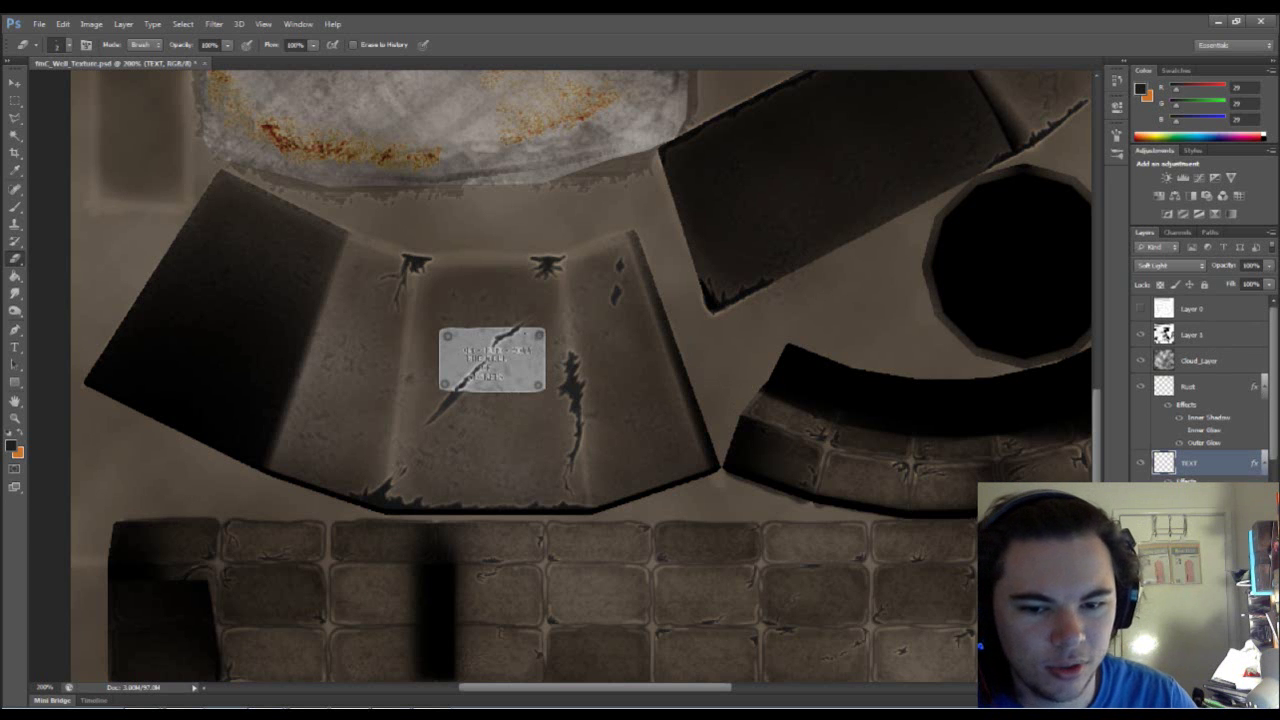
scroll(1270, 368, down, 6)
scroll(1200, 390, down, 1)
click(1192, 440)
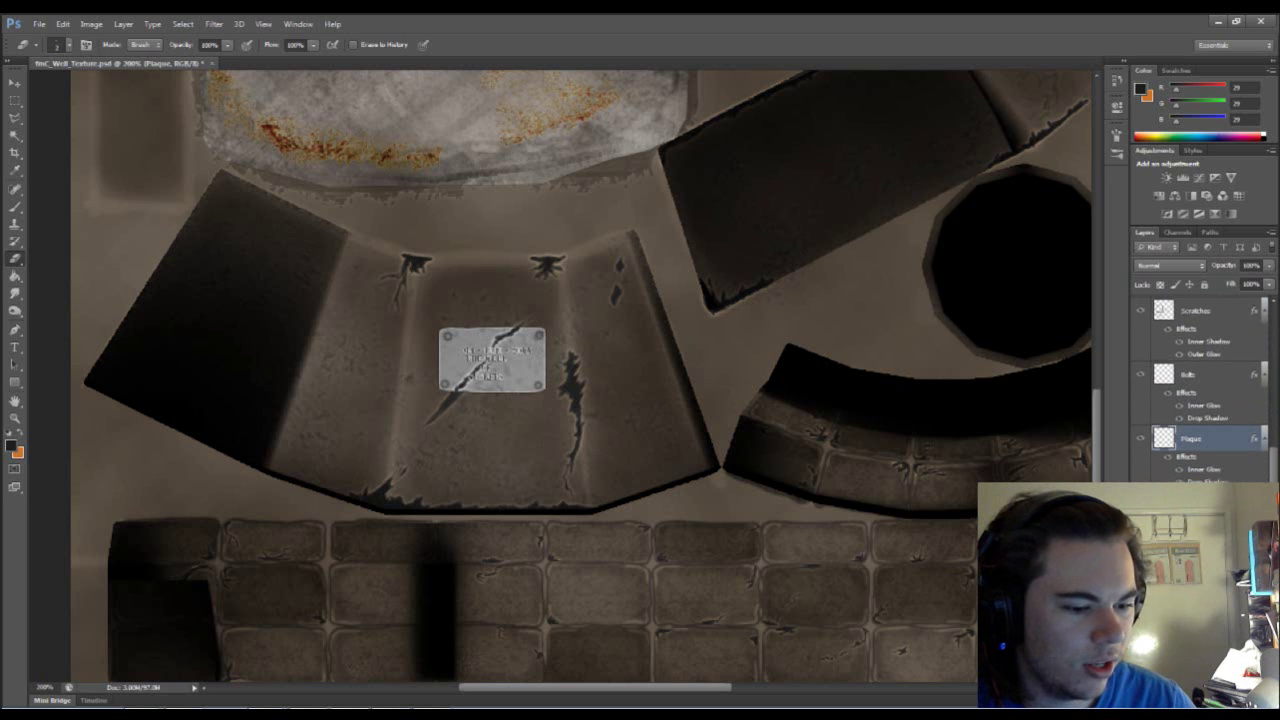
key(ctrl+alt+shift+n)
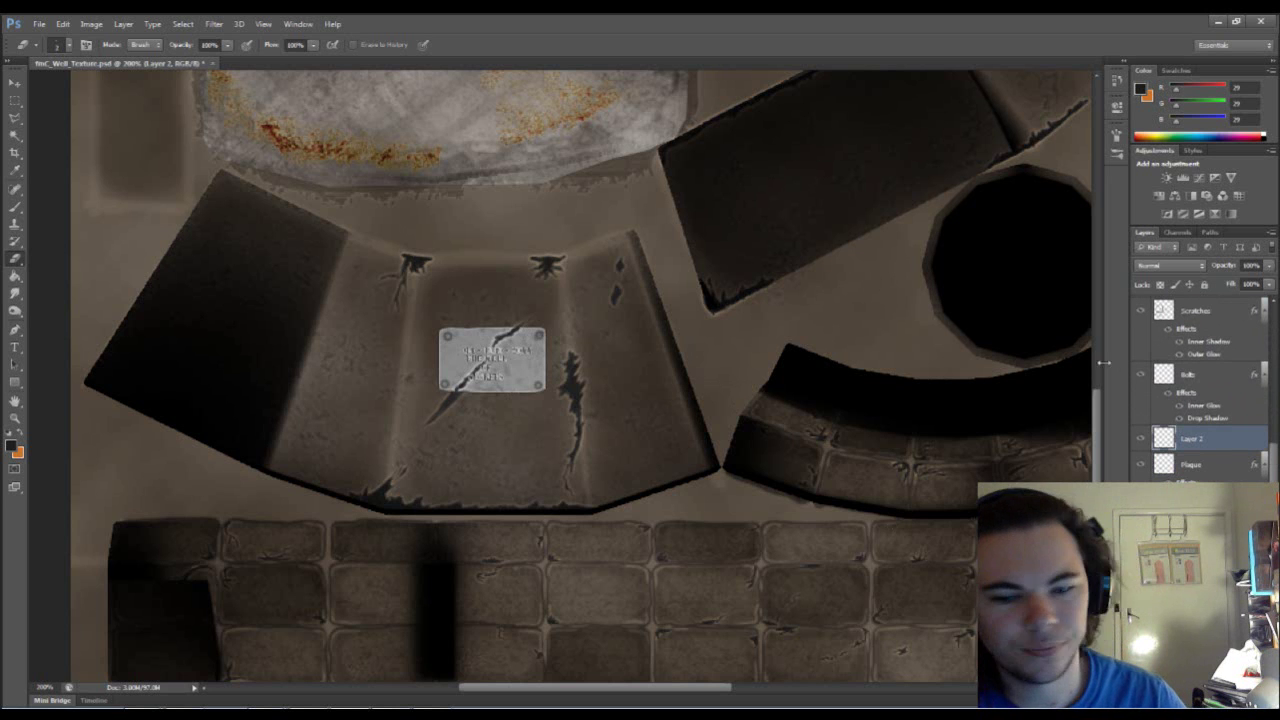
double_click(1189, 439)
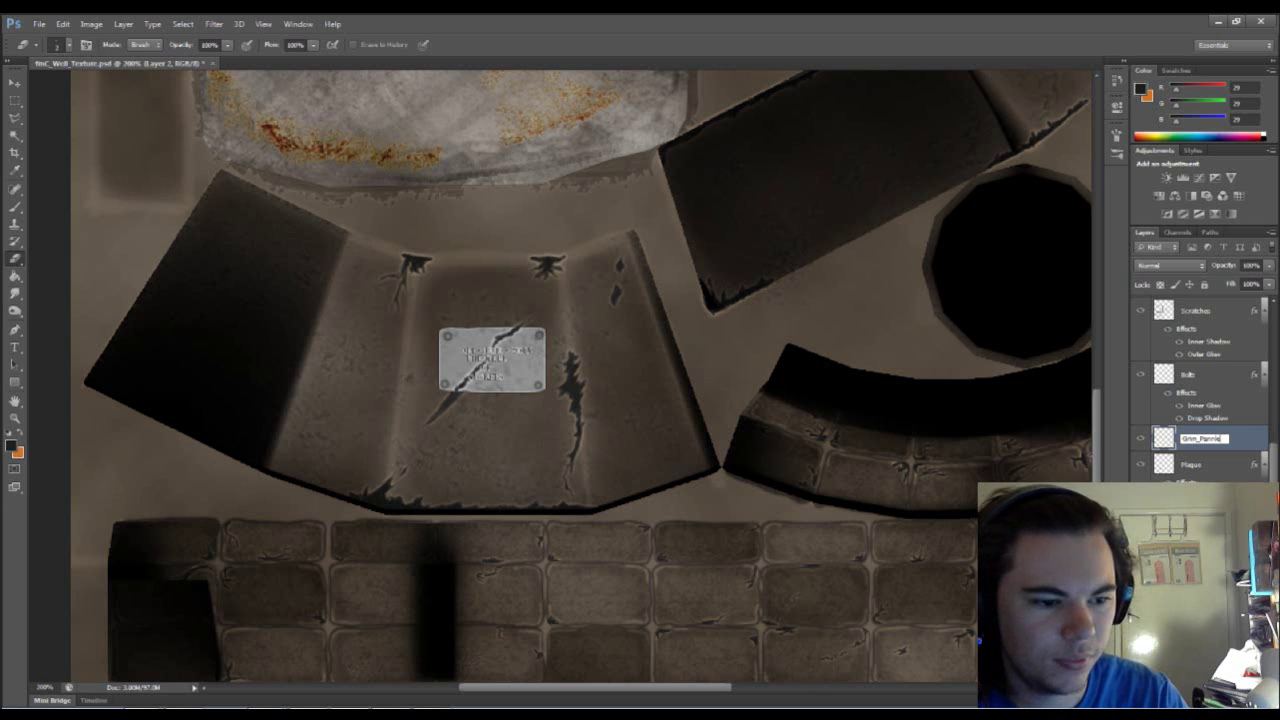
key(Return)
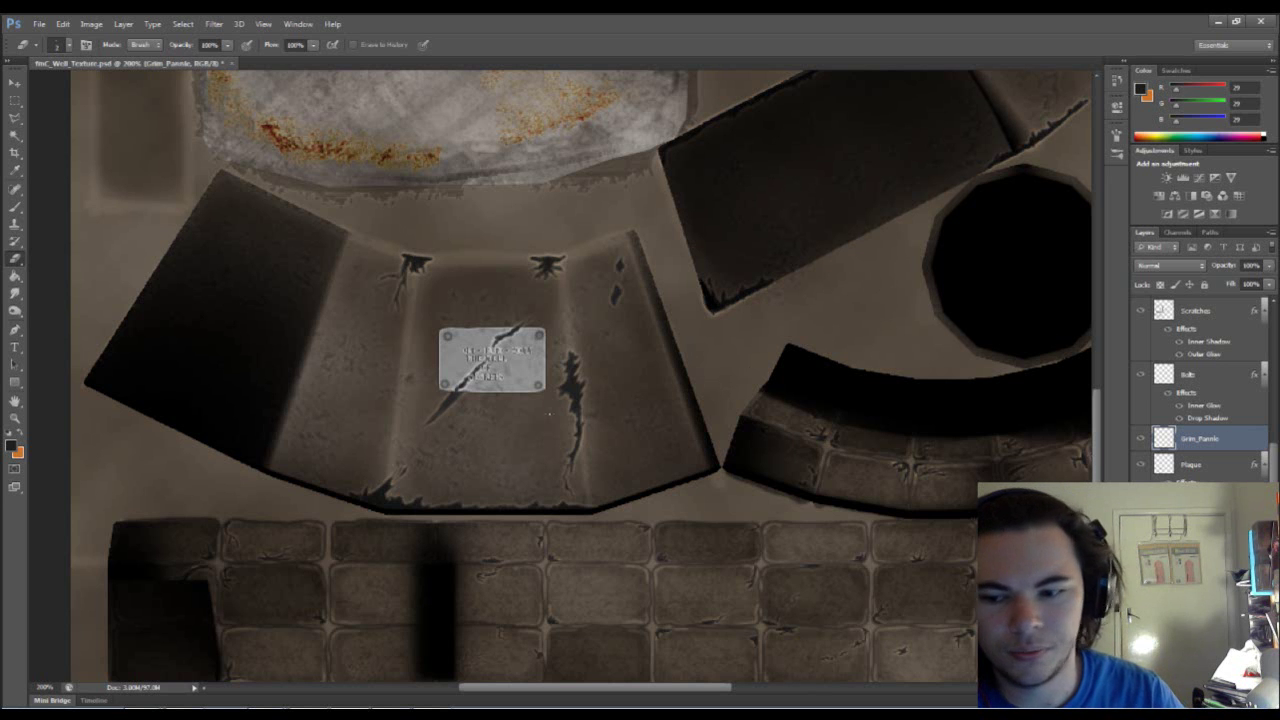
Step: Set the foreground colour to pure black
click(15, 448)
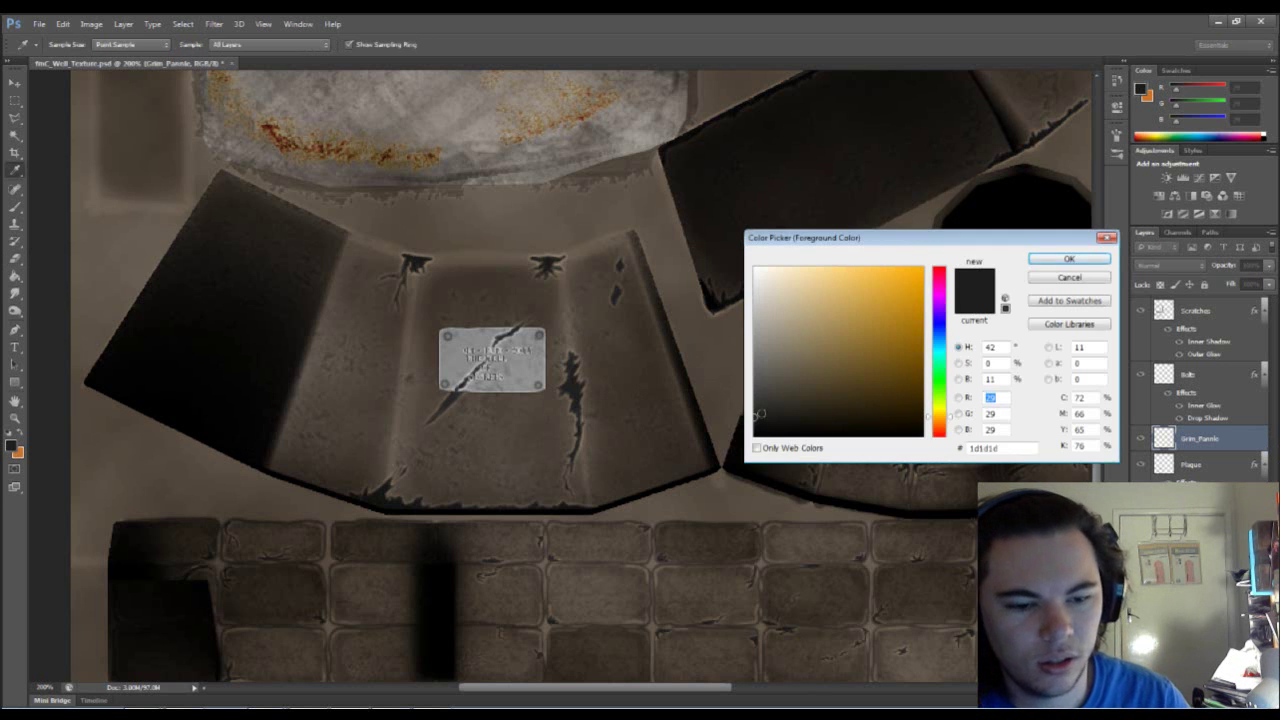
drag(774, 406, 641, 497)
click(1056, 258)
key(e)
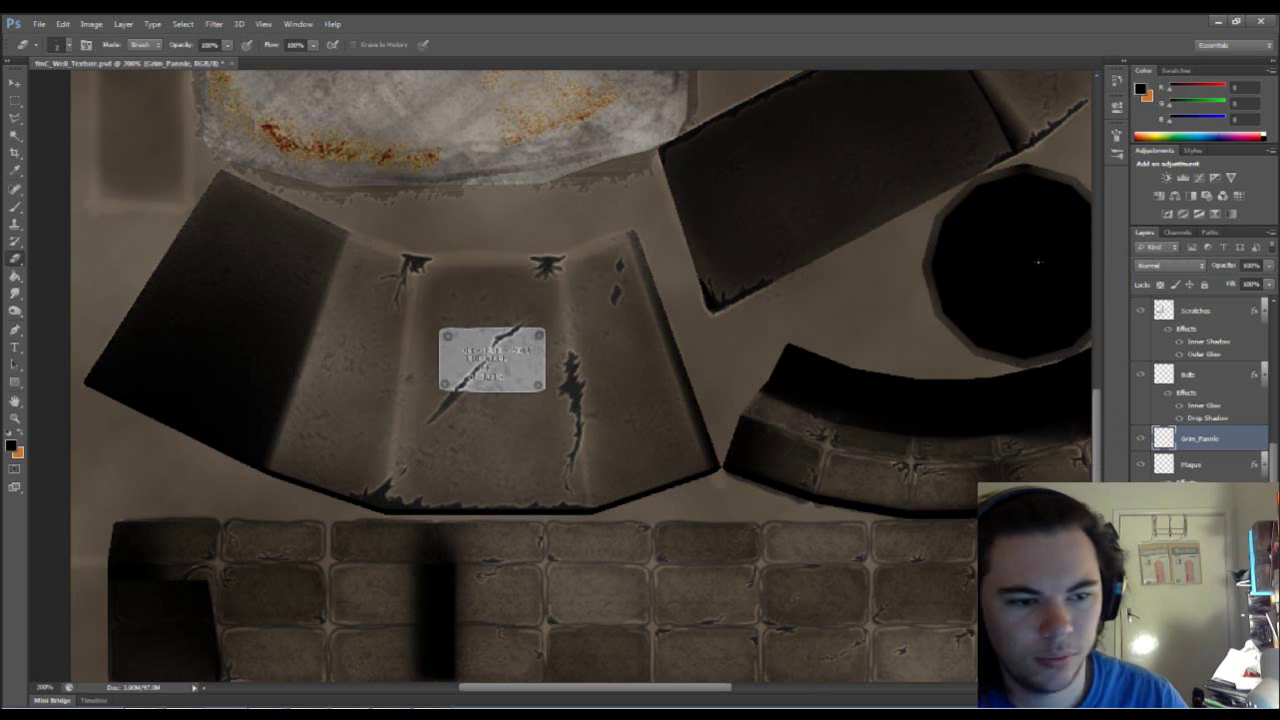
Step: Choose a speckled spatter brush tip and reduce its size to suit fine grime around the nameplate
key(ctrl+plus)
key(ctrl+plus)
key(ctrl+plus)
key(ctrl+plus)
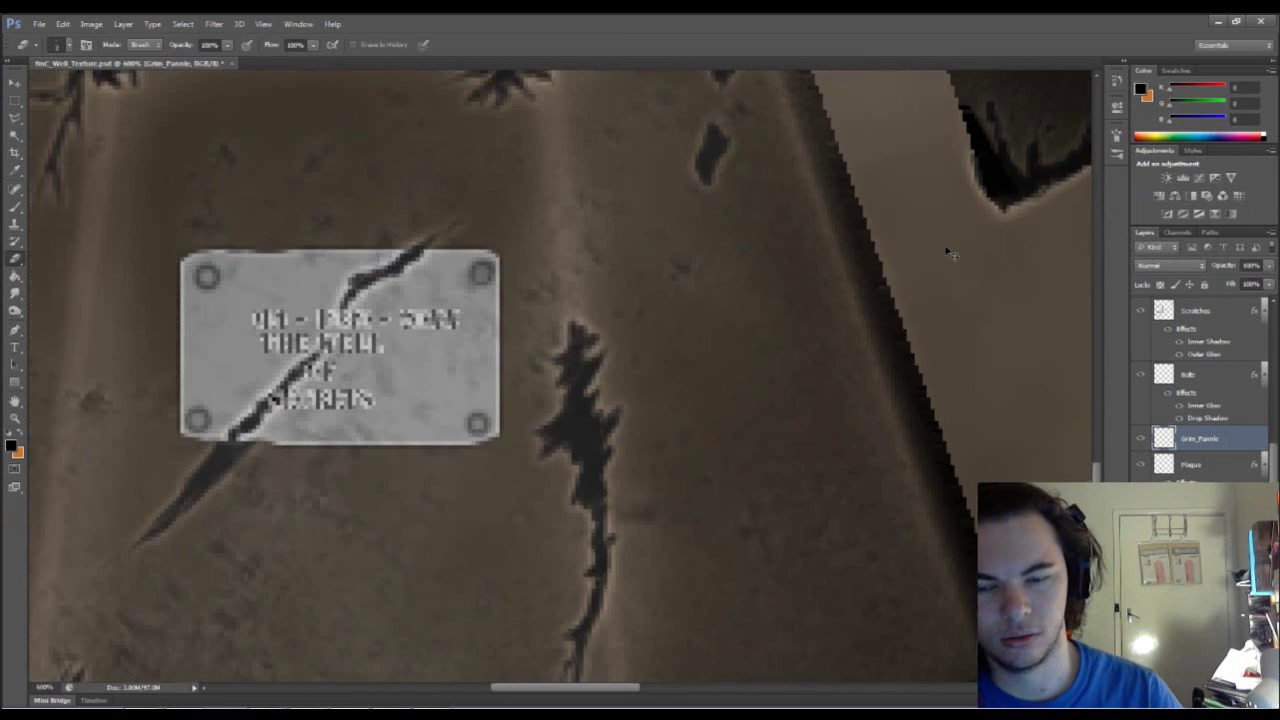
drag(388, 448, 568, 472)
key(b)
right_click(518, 440)
drag(660, 545, 673, 590)
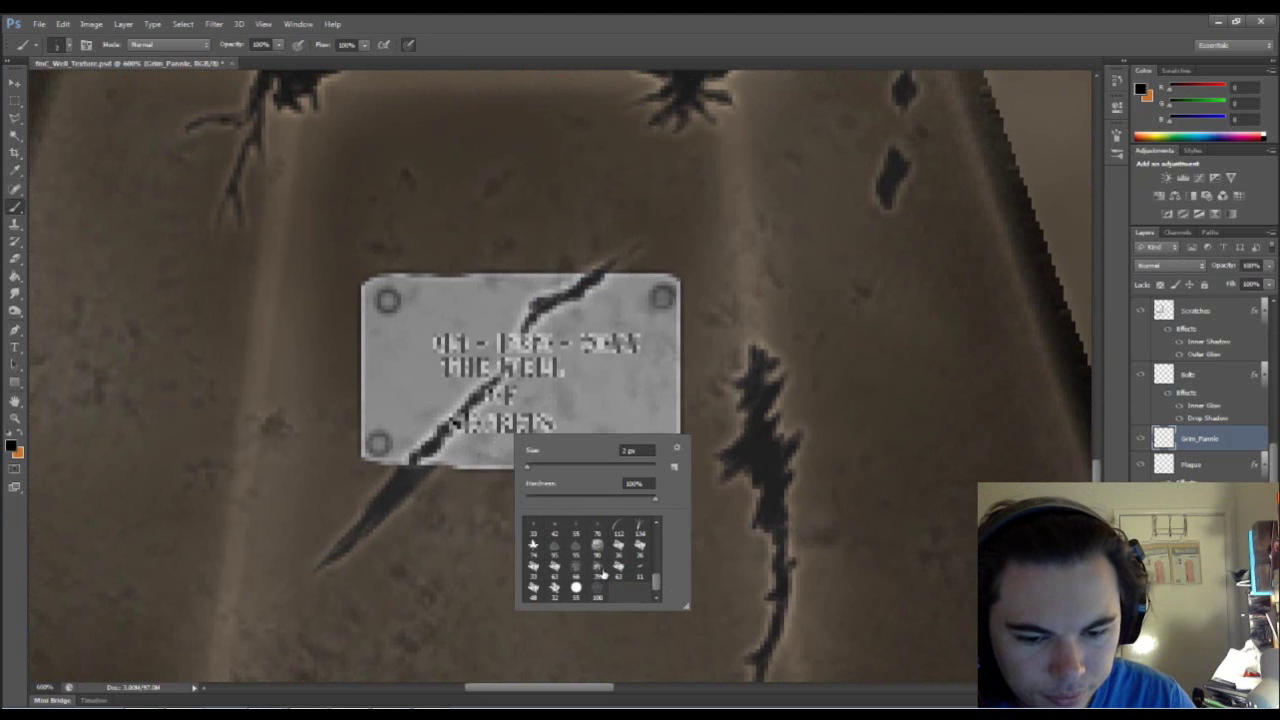
click(601, 573)
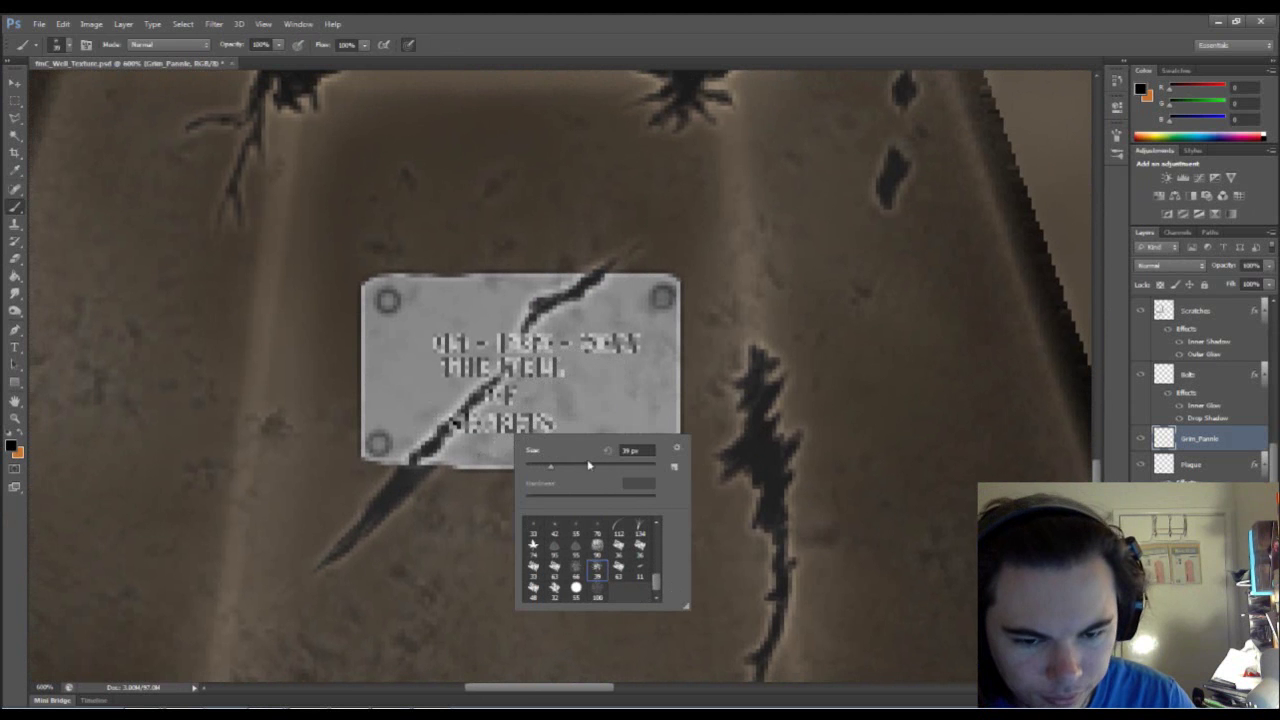
drag(547, 470, 543, 471)
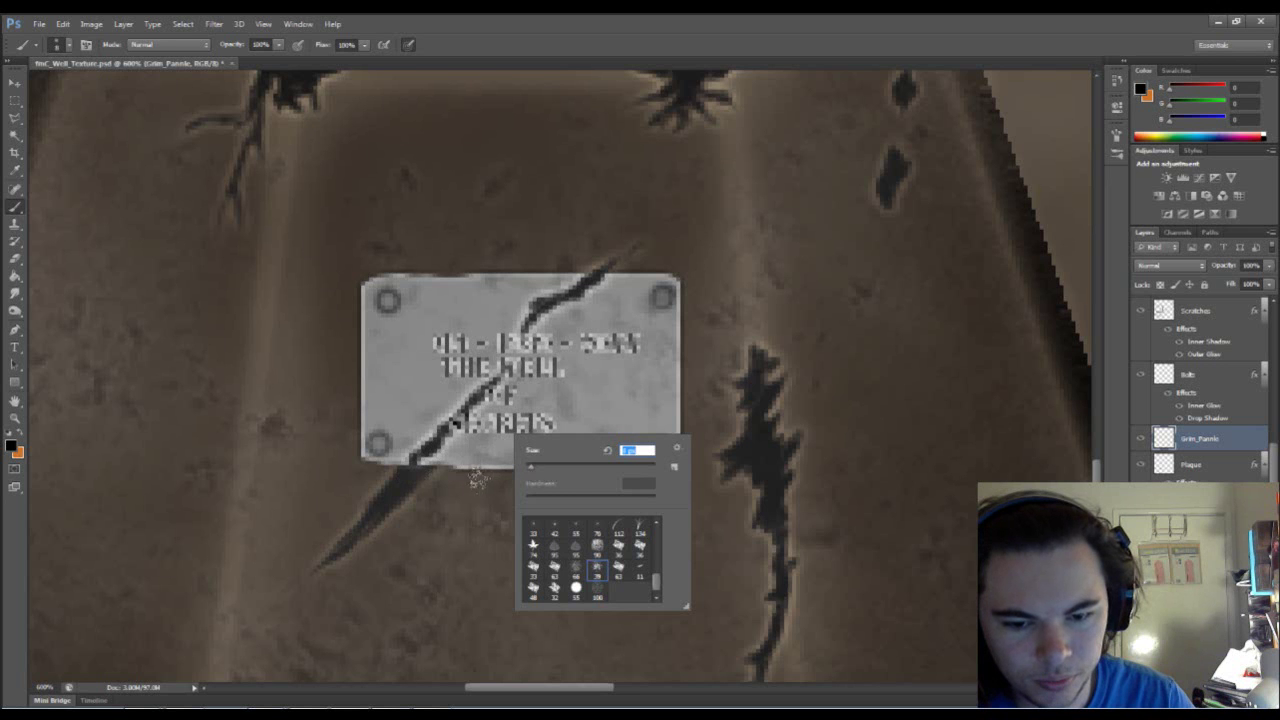
click(695, 370)
drag(690, 406, 693, 463)
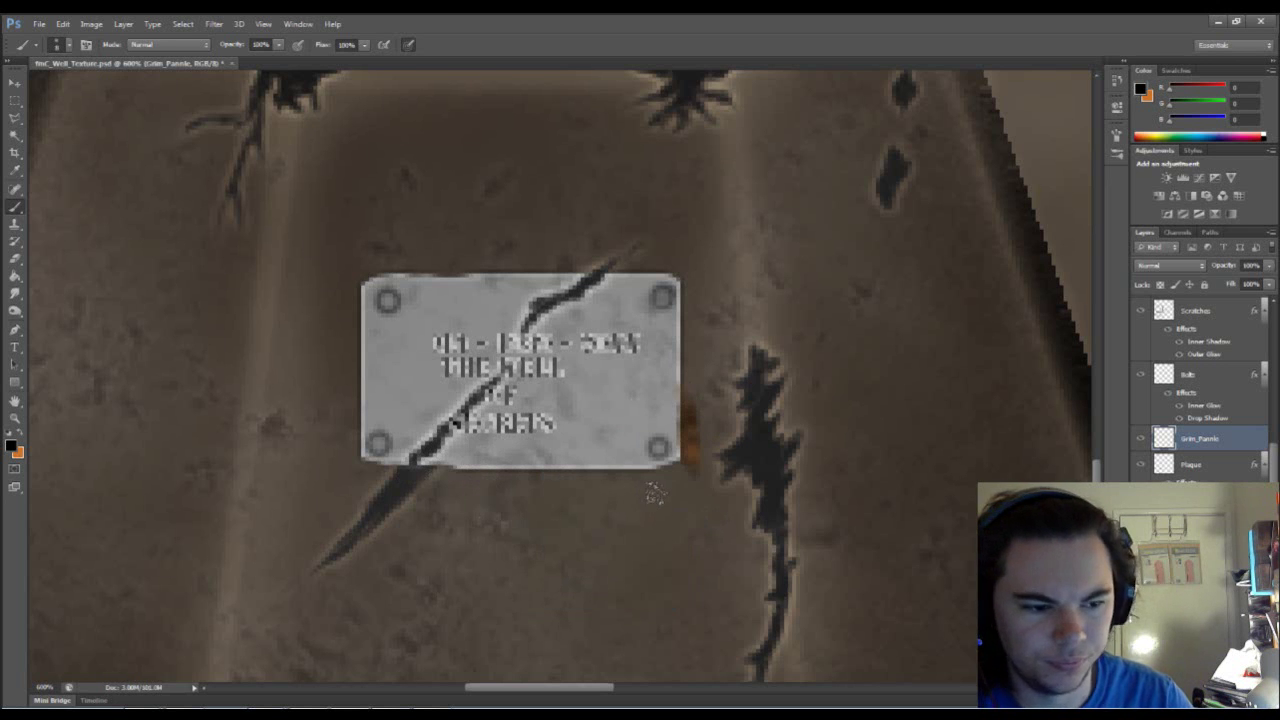
key(ctrl+z)
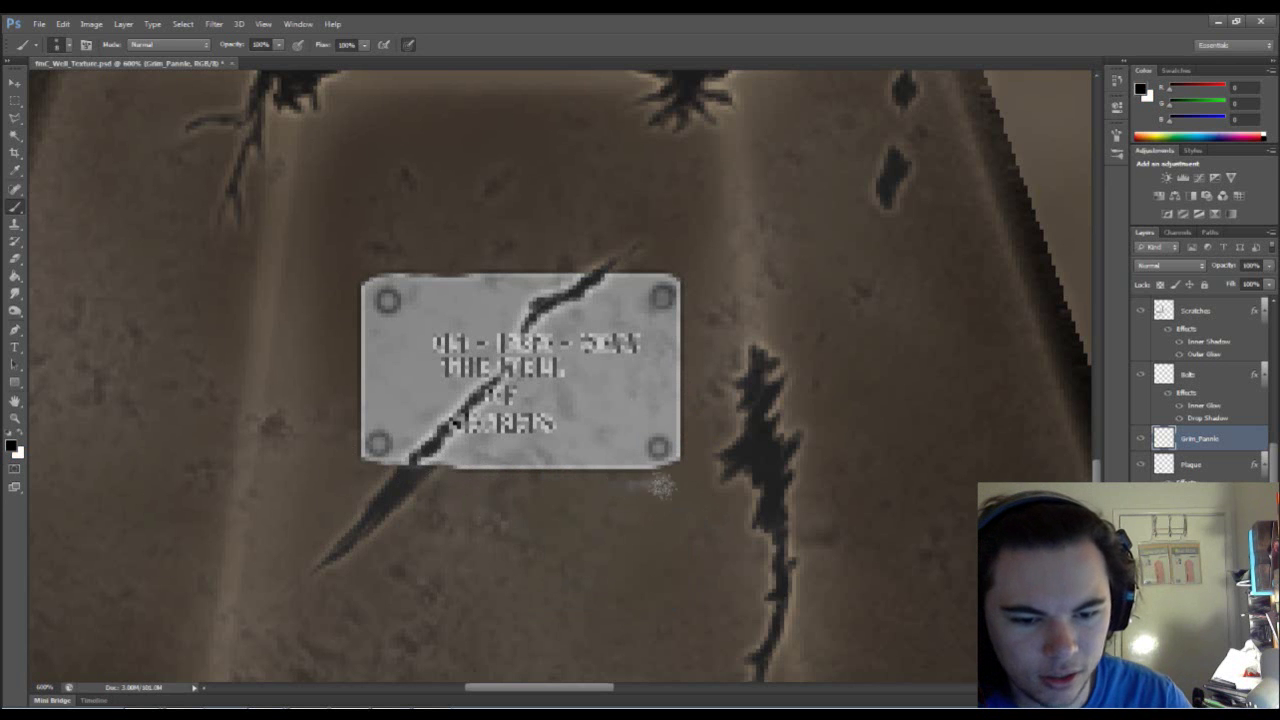
mouse_move(581, 497)
mouse_down()
mouse_move(625, 557)
mouse_move(512, 553)
mouse_move(669, 521)
mouse_move(544, 550)
mouse_move(555, 542)
mouse_move(627, 579)
mouse_move(697, 567)
mouse_up()
key(ctrl+z)
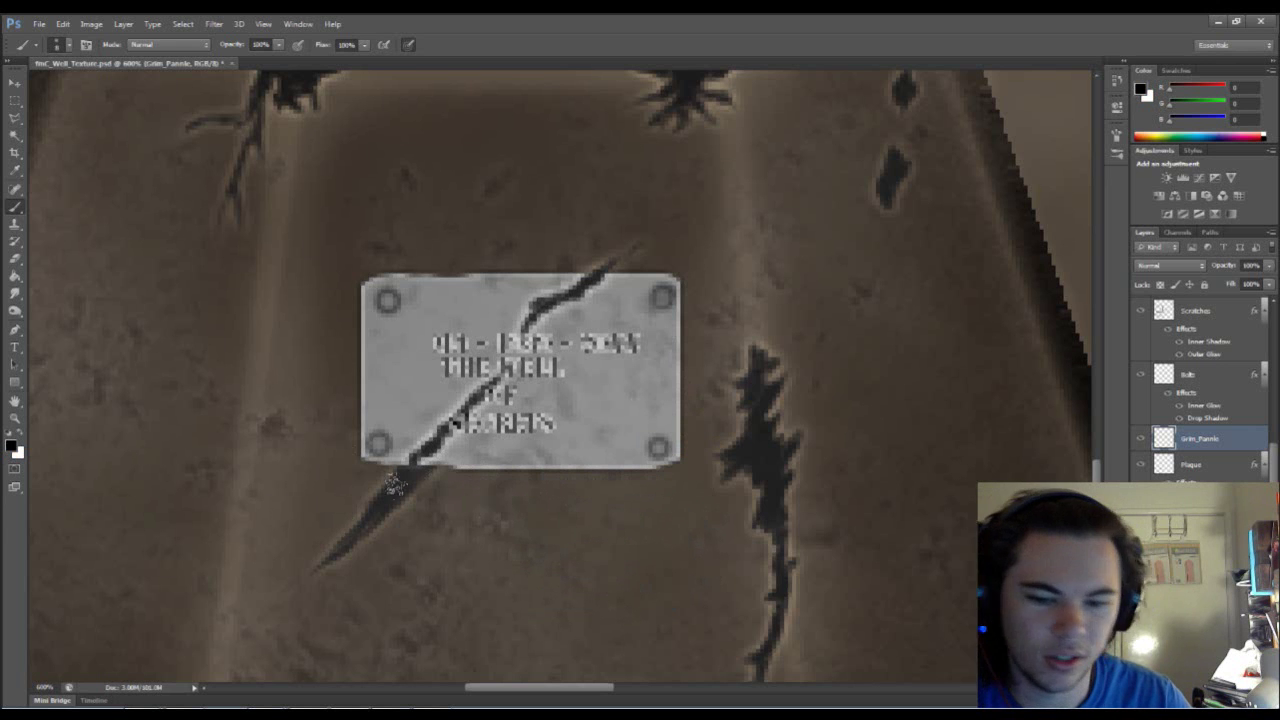
Step: Set the background colour to dark grey, RGB 74, 74, 74
click(17, 452)
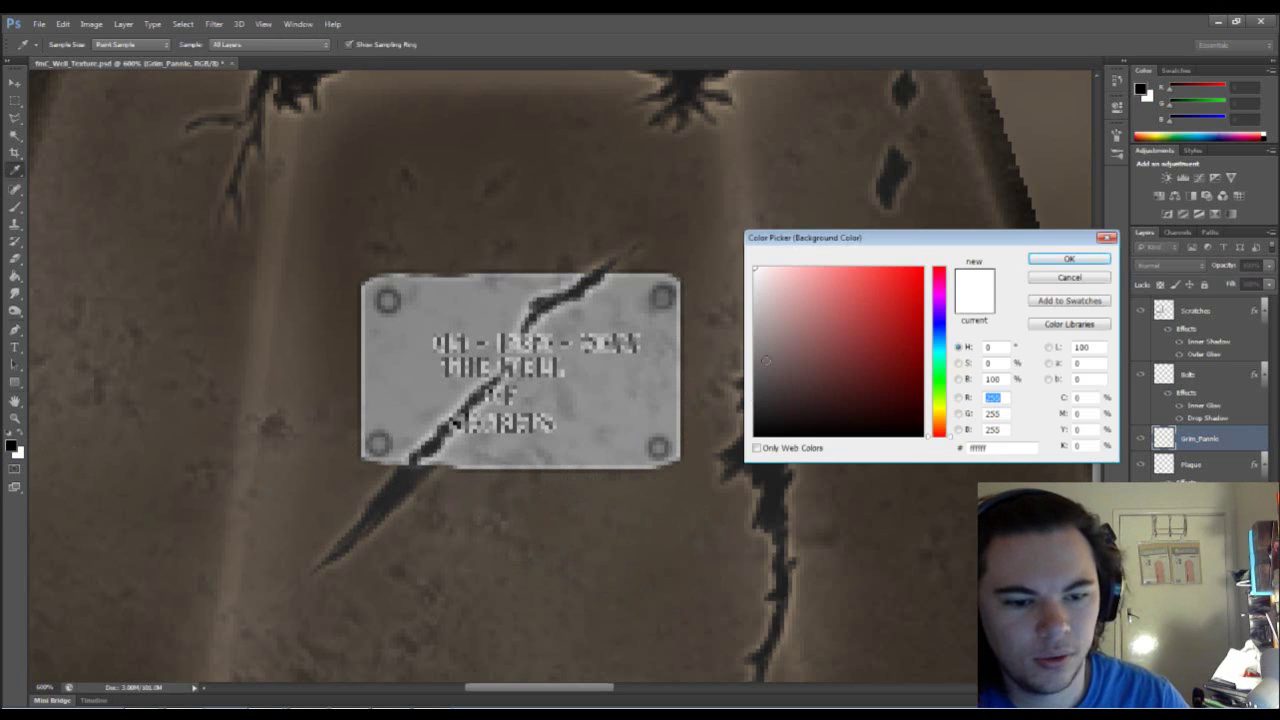
click(713, 388)
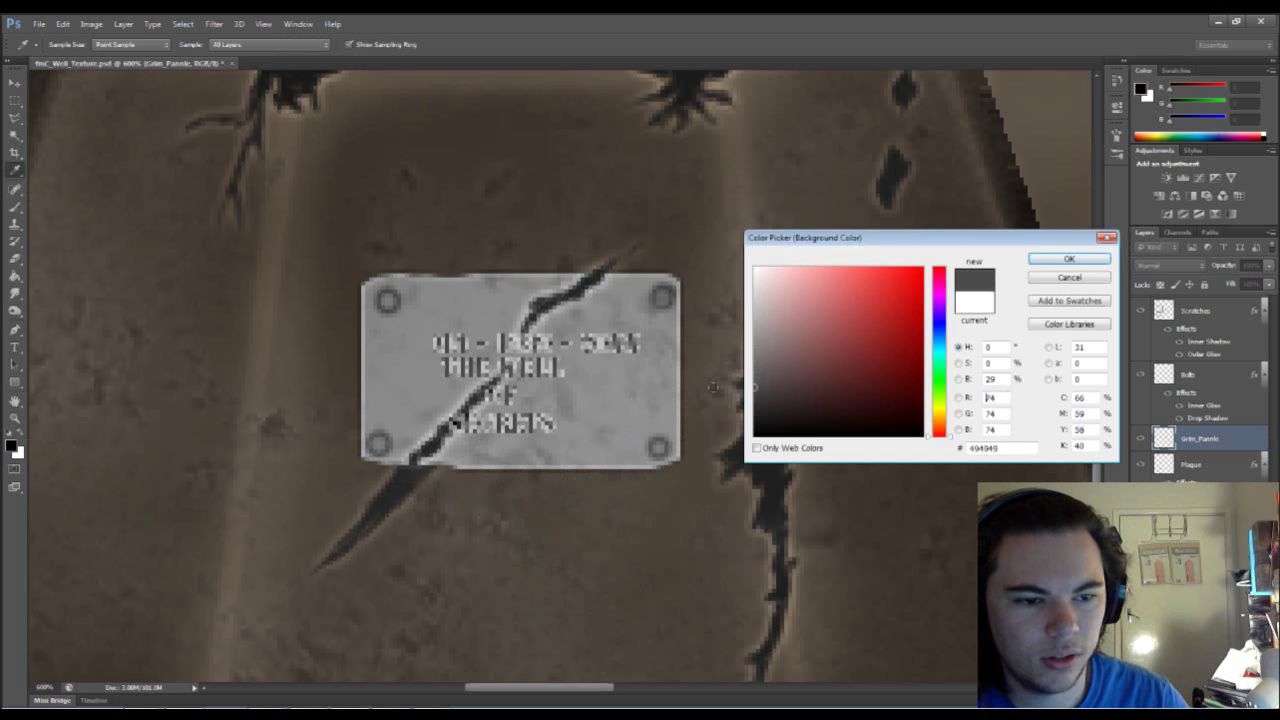
click(1068, 259)
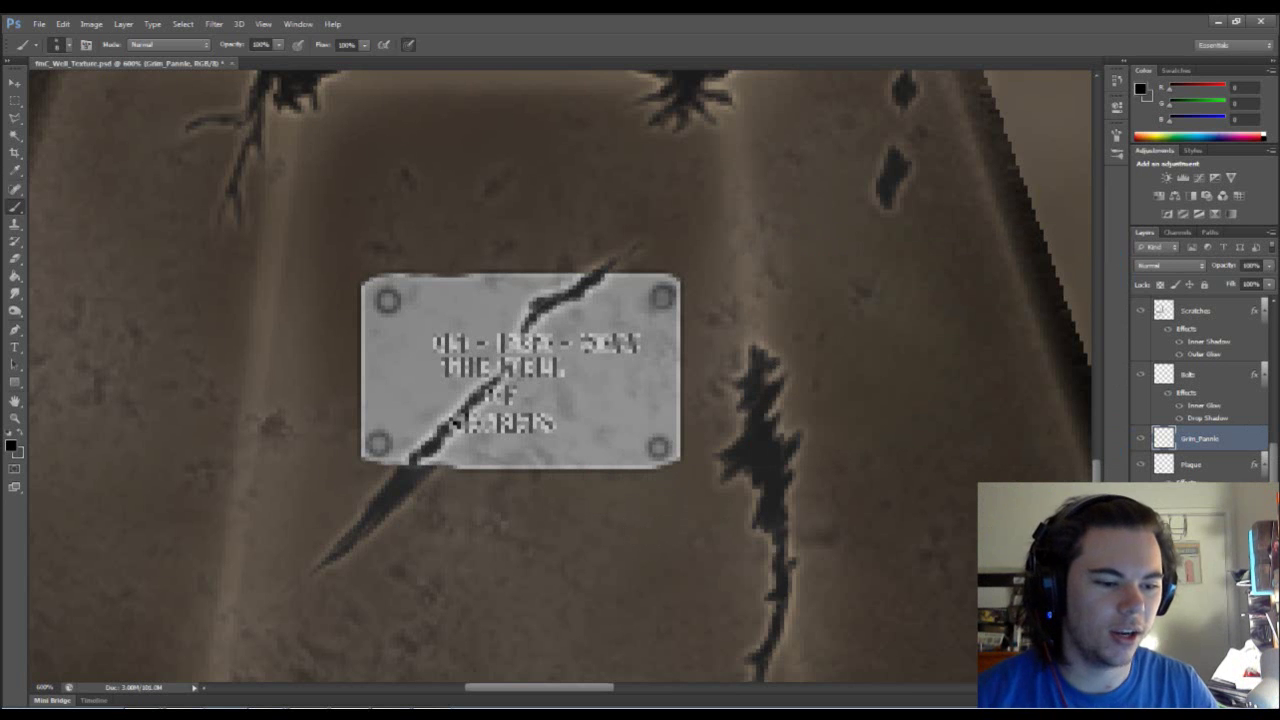
Step: Move the Grim_Pannle layer beneath the Plaque layer and paint dark grime along the nameplate's lower and left edges
key(Delete)
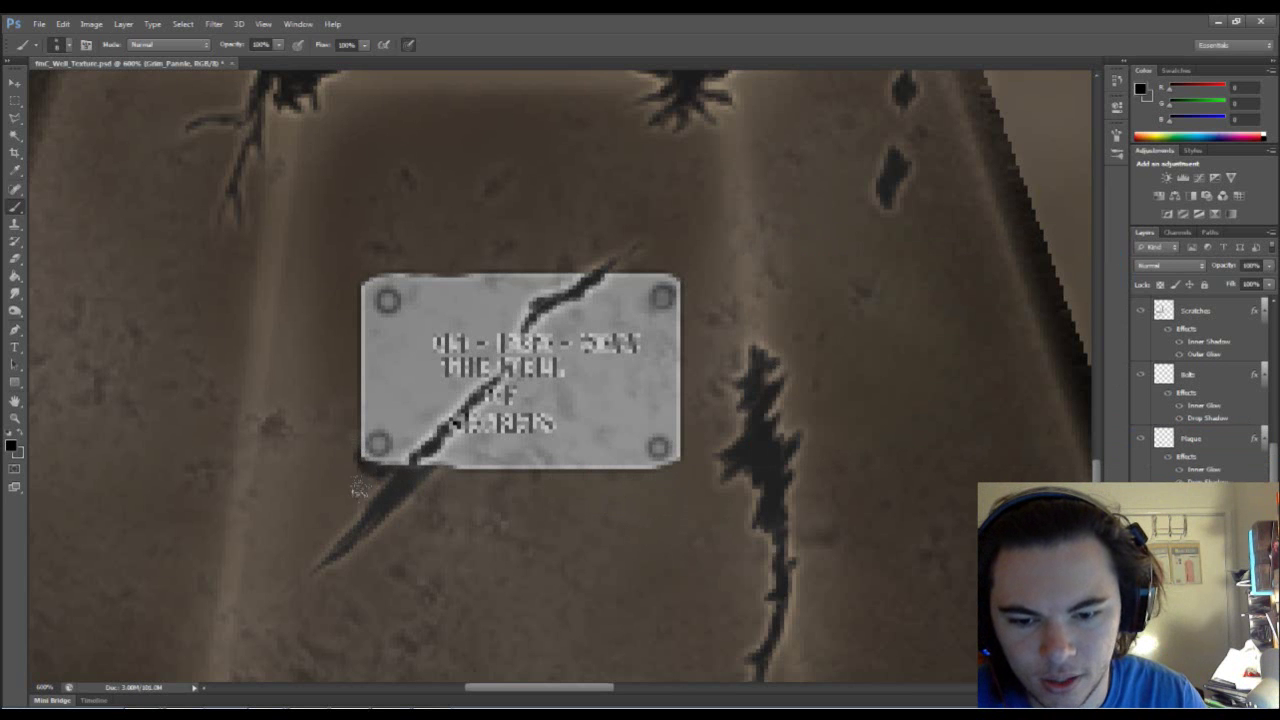
drag(371, 472, 360, 489)
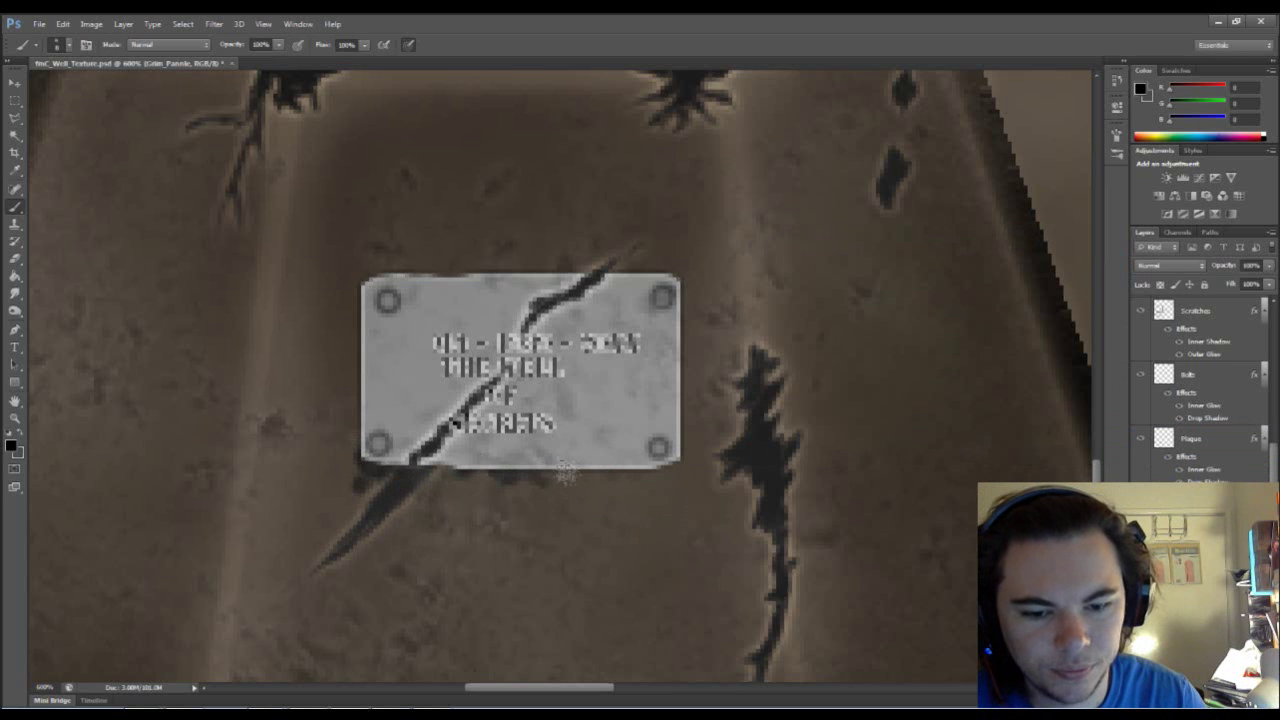
mouse_move(597, 490)
mouse_down()
mouse_move(609, 521)
mouse_move(603, 478)
mouse_up()
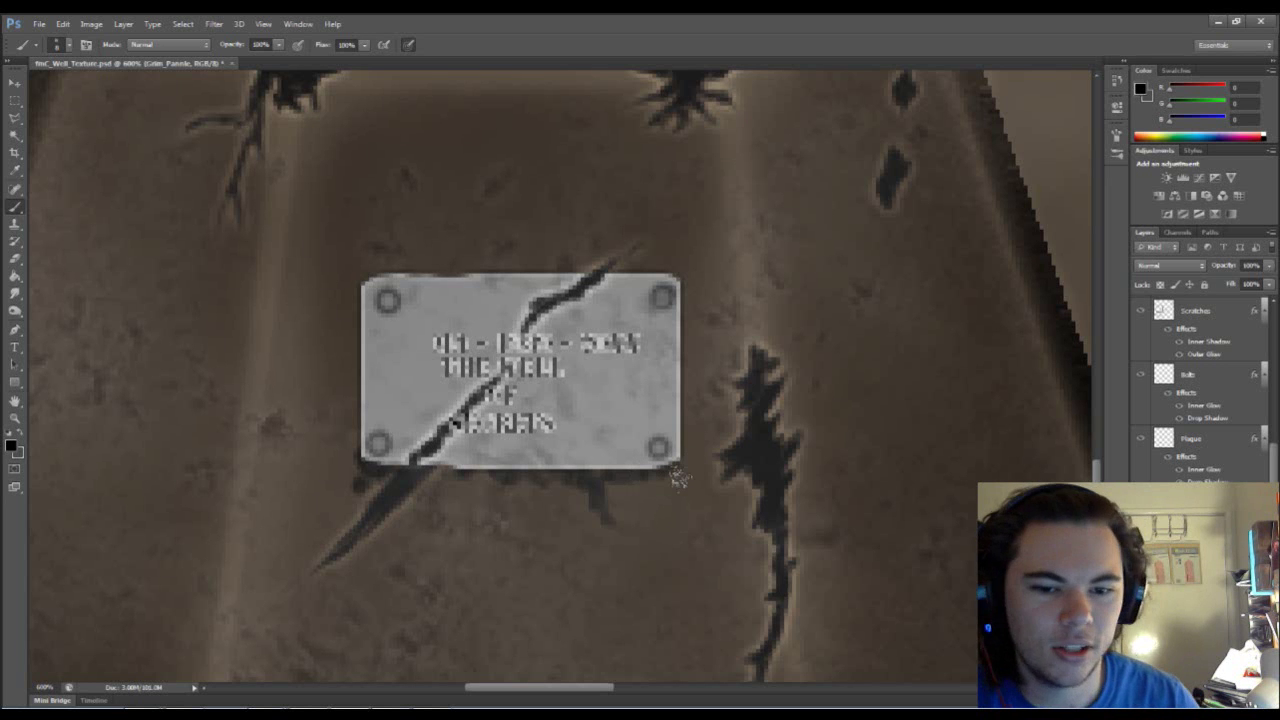
drag(669, 545, 641, 557)
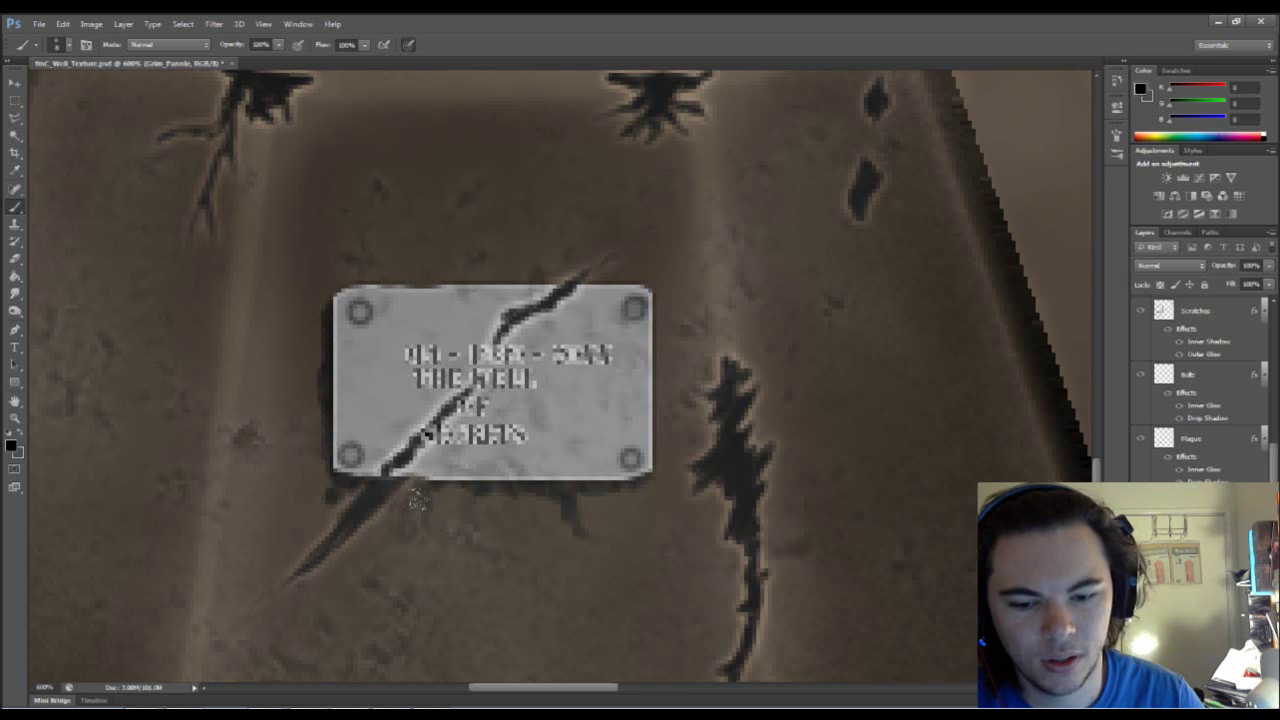
Step: Paint grime drips running down from the nameplate's lower edge and dark smudges at its lower corners
drag(554, 632, 517, 520)
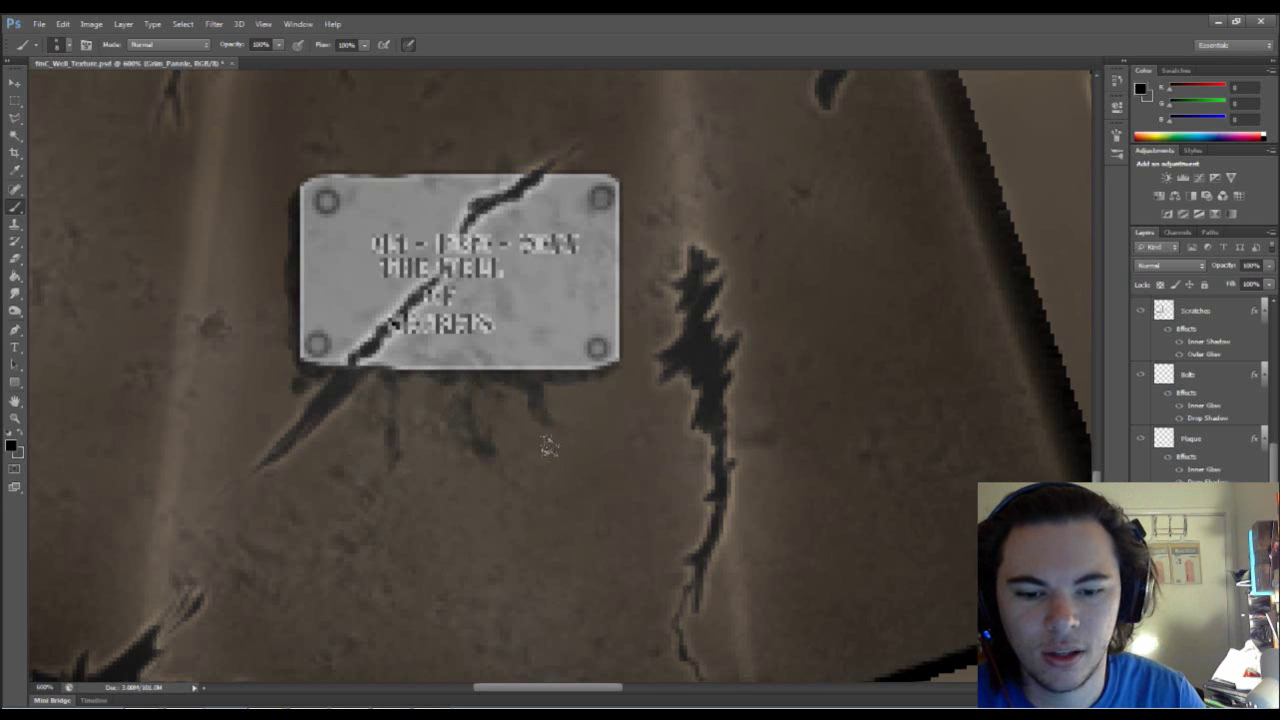
mouse_move(605, 460)
mouse_down()
mouse_move(586, 469)
mouse_move(596, 477)
mouse_up()
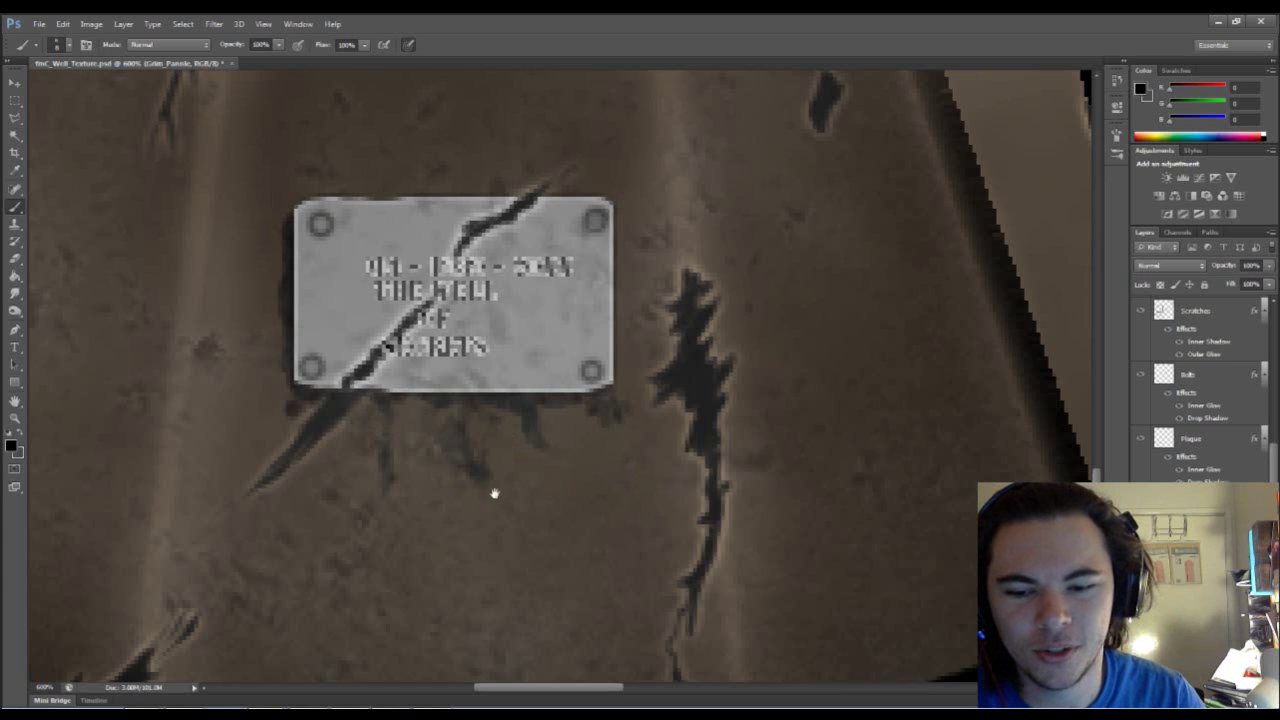
drag(291, 430, 500, 463)
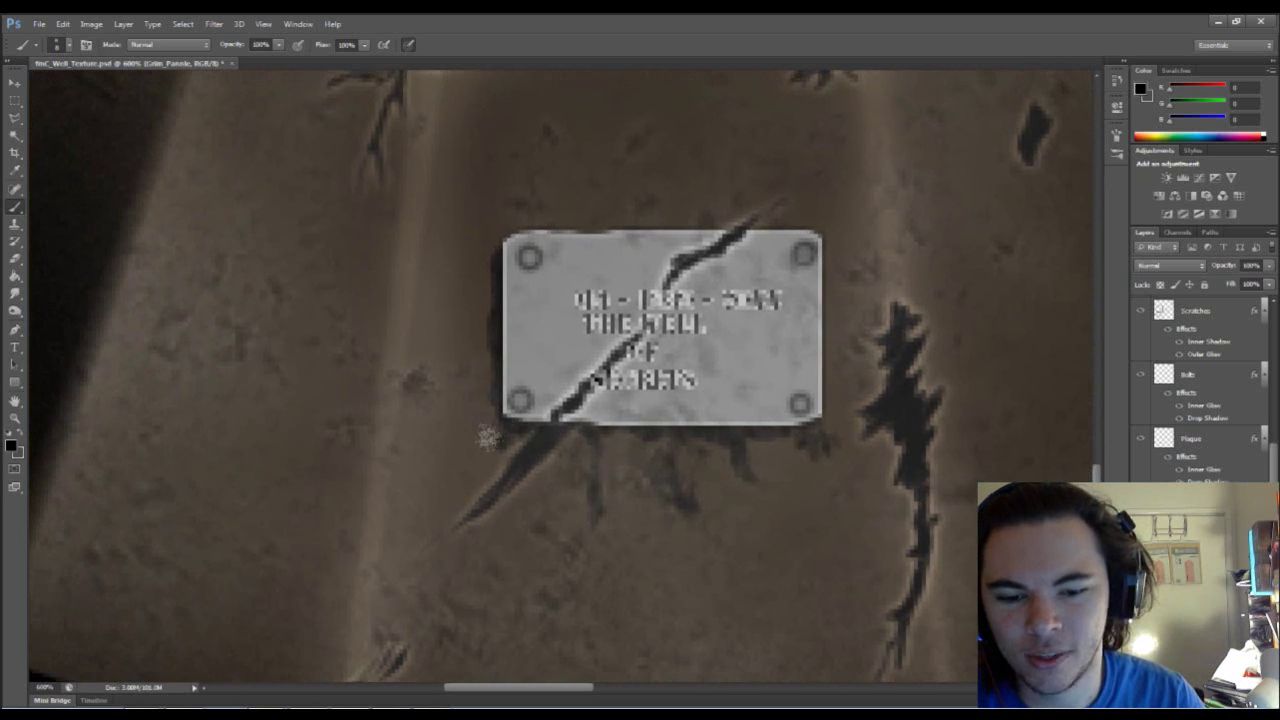
click(481, 421)
drag(569, 487, 492, 502)
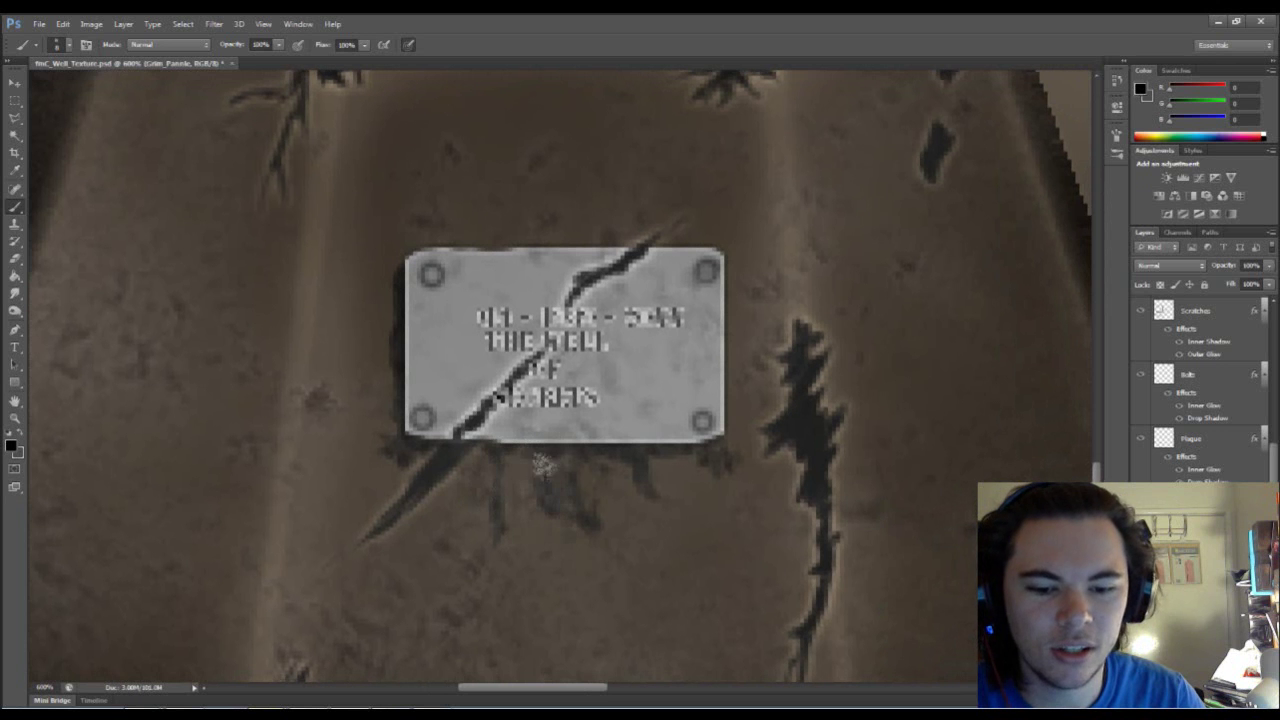
Step: Erase the smudged middle drip below the nameplate with a speckled eraser tip
key(e)
right_click(576, 512)
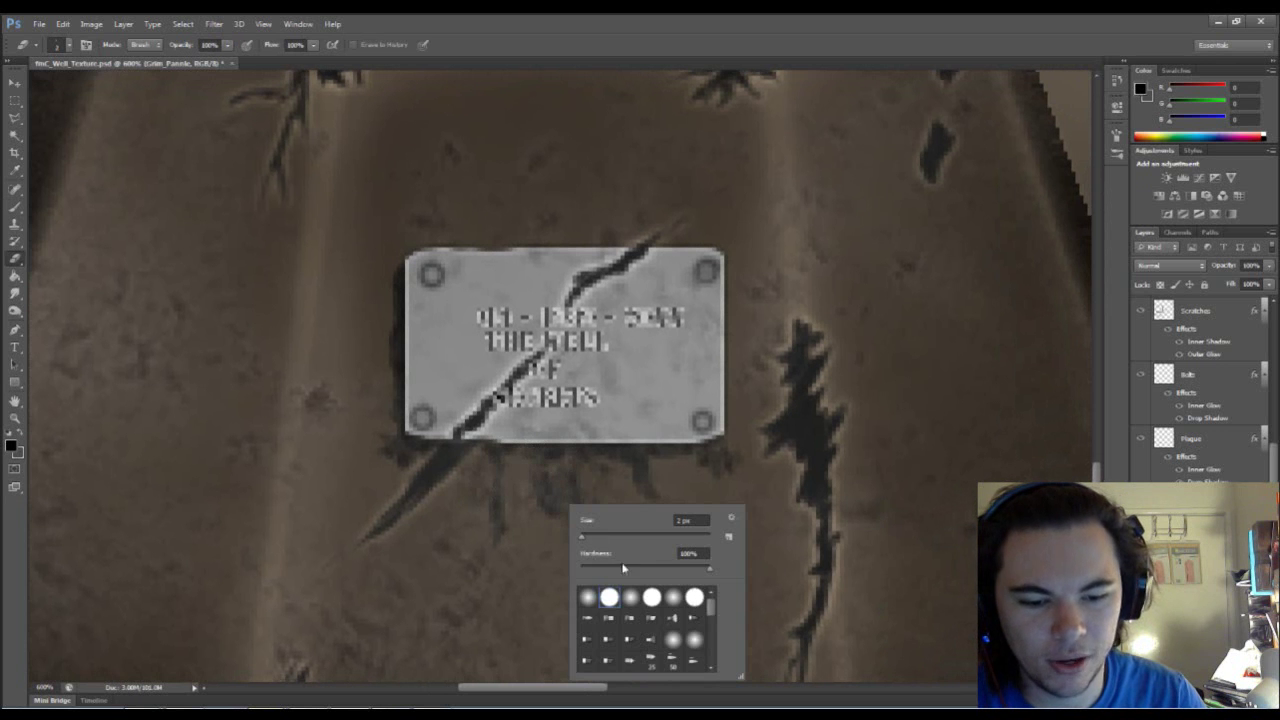
scroll(699, 613, down, 5)
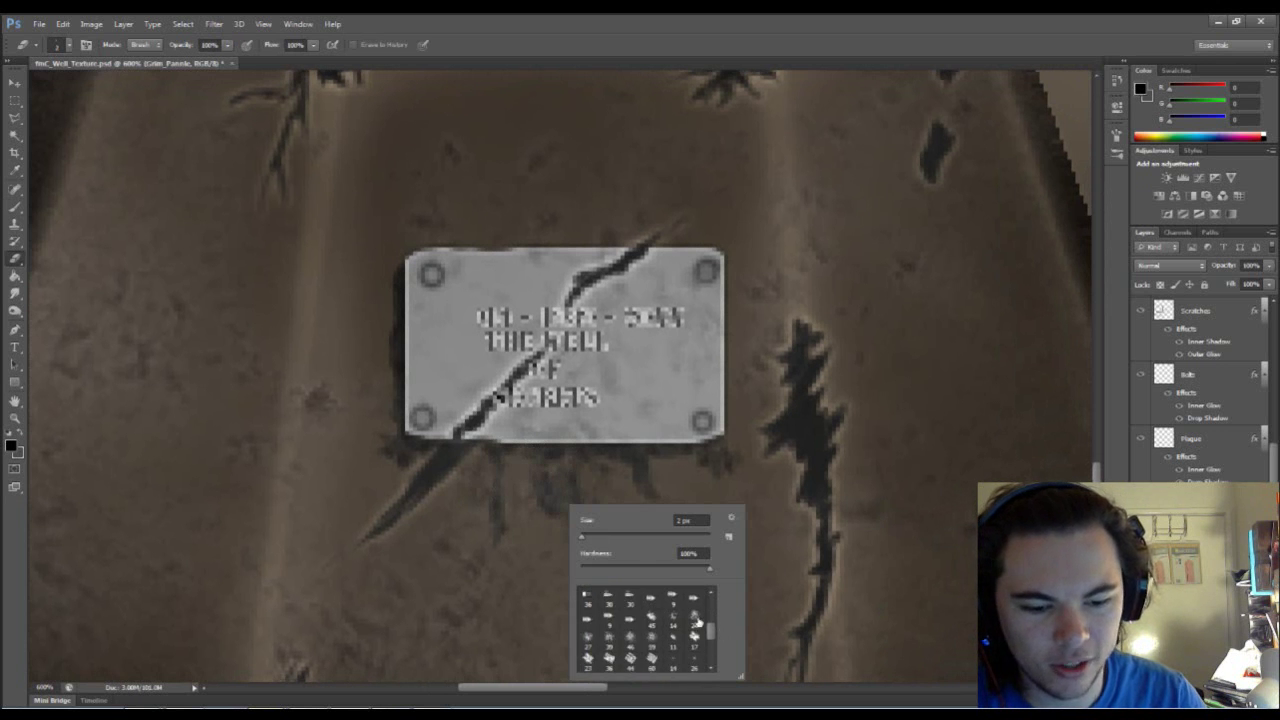
click(694, 620)
key(Return)
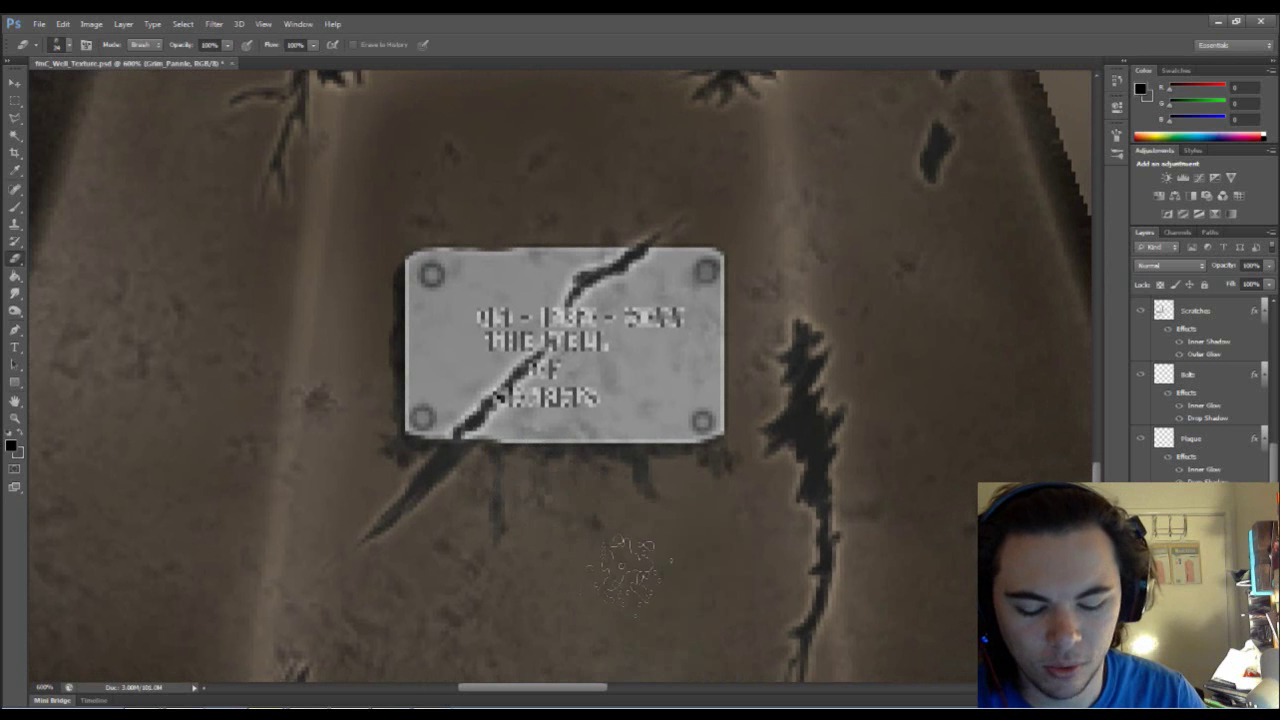
Step: Repaint the middle drip as thin branching streaks, erasing the excess at the ends to refine their shape
key(b)
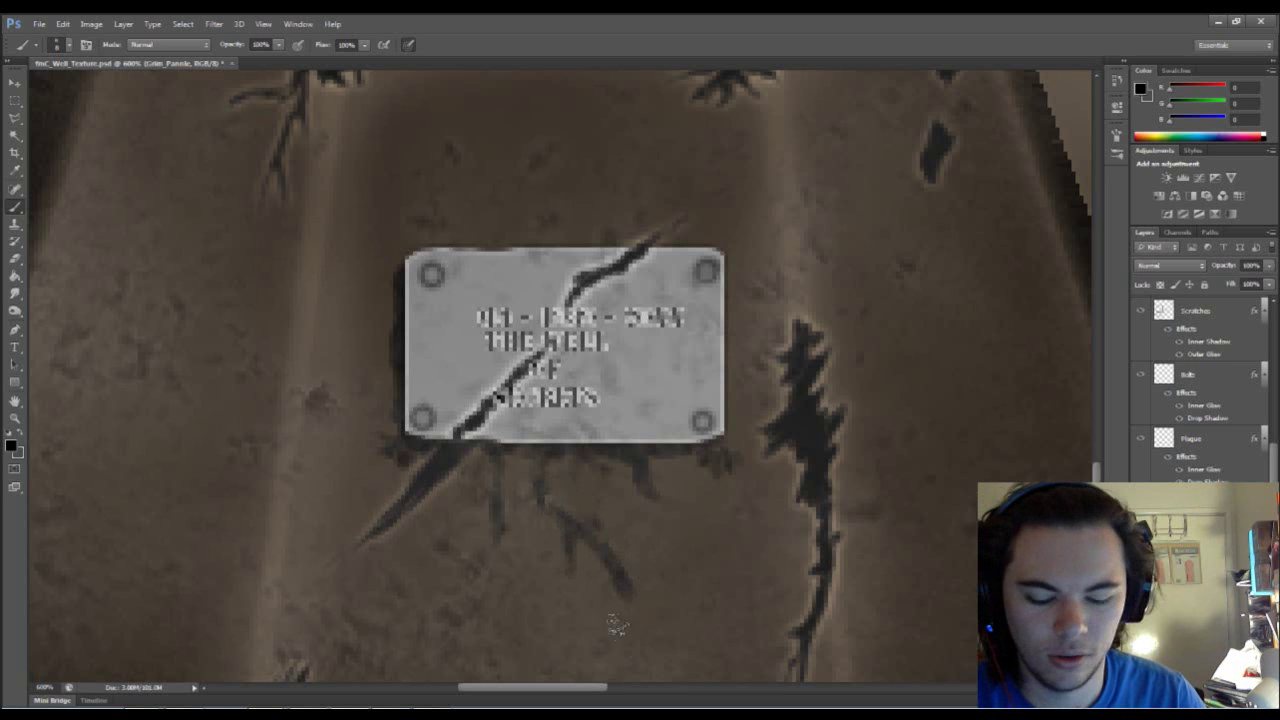
key(e)
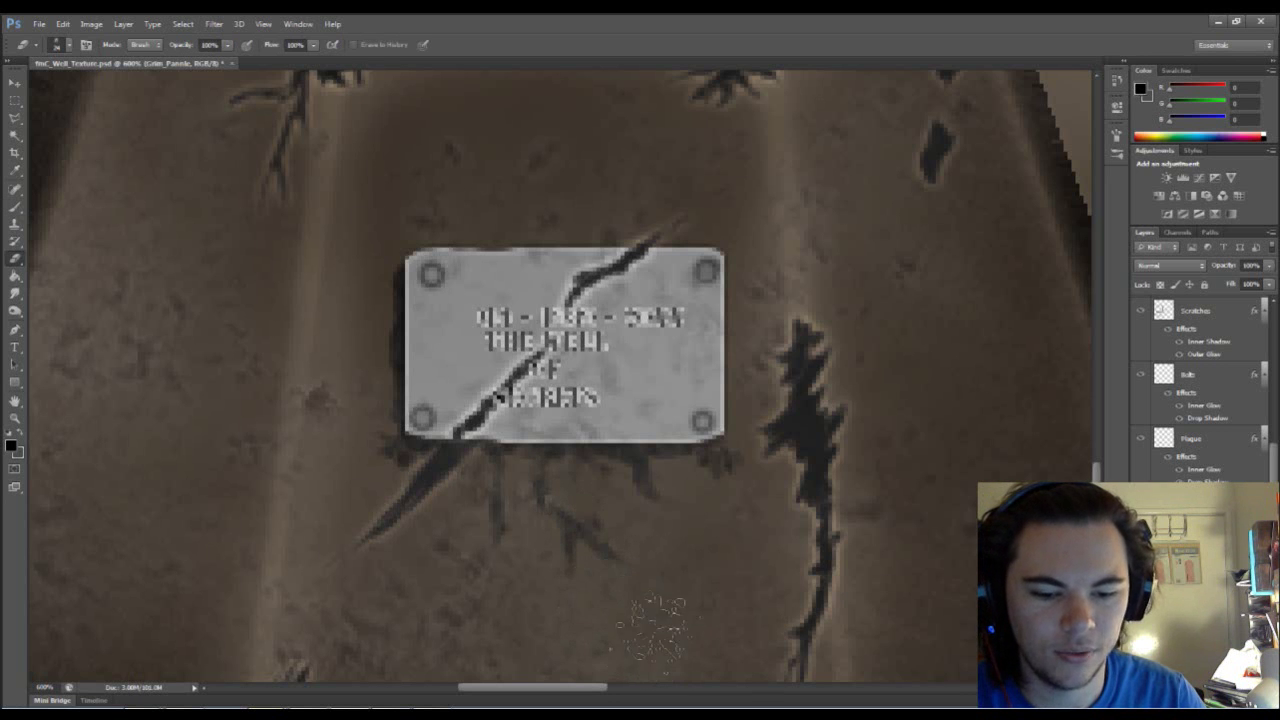
key(b)
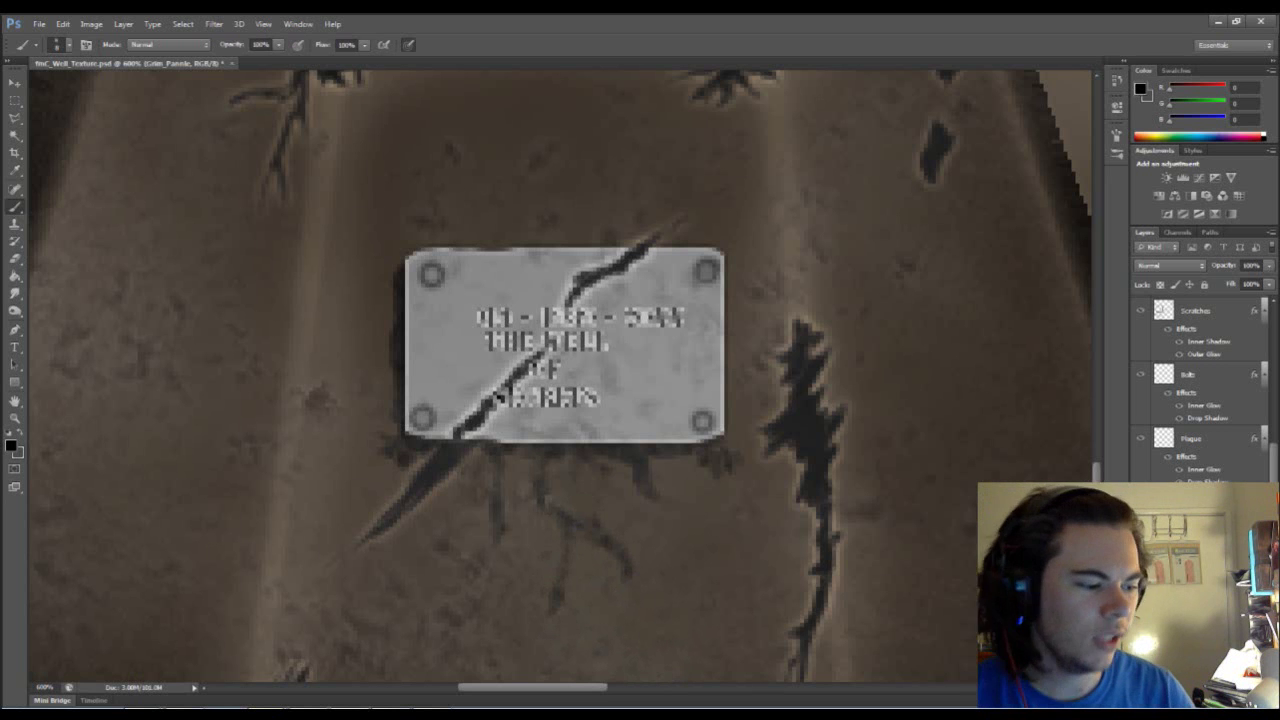
Step: Check the nameplate's grime against the whole well texture and again in close-up
key(ctrl+minus)
key(ctrl+minus)
key(ctrl+minus)
key(ctrl+minus)
key(ctrl+minus)
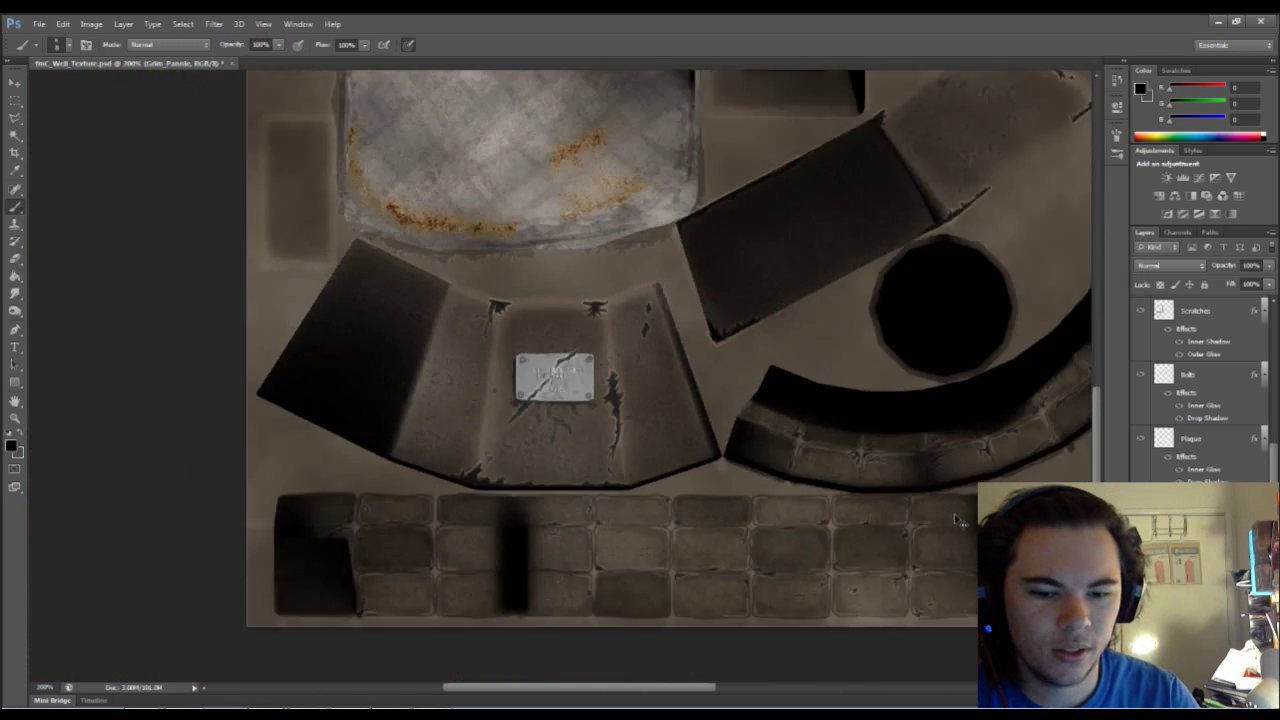
key(ctrl+minus)
key(ctrl+plus)
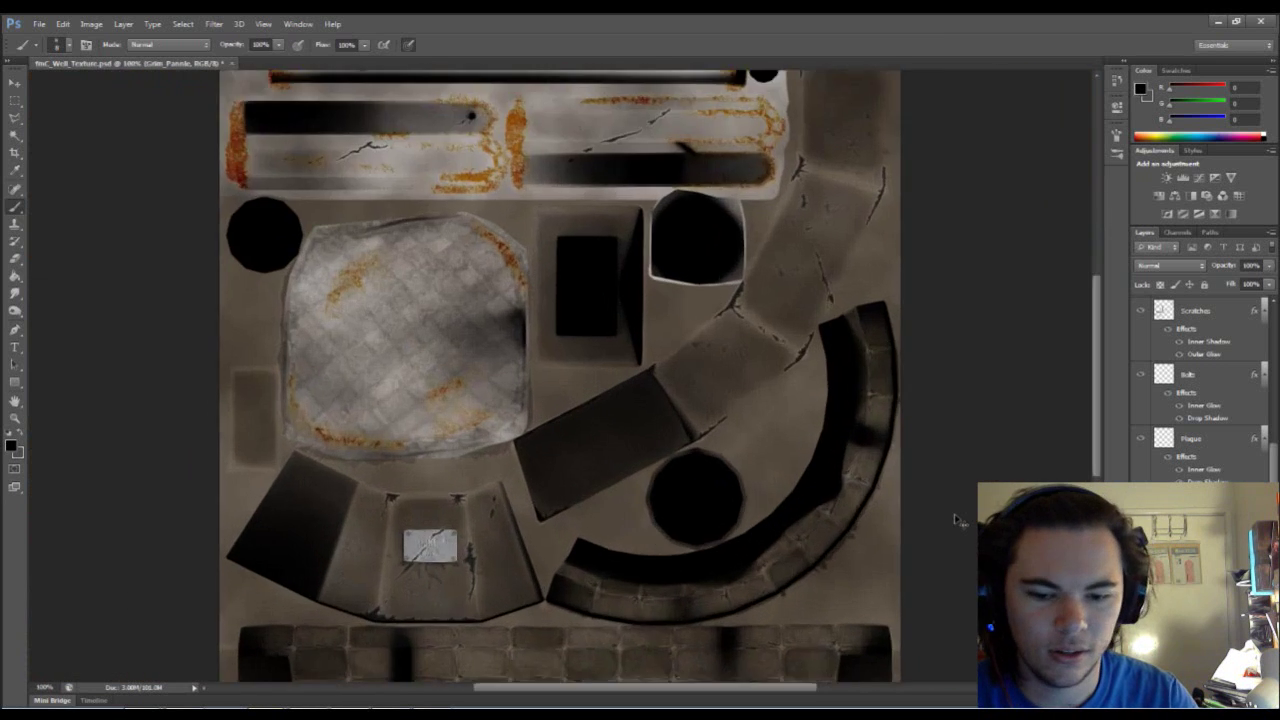
key(ctrl+plus)
key(ctrl+plus)
key(ctrl+plus)
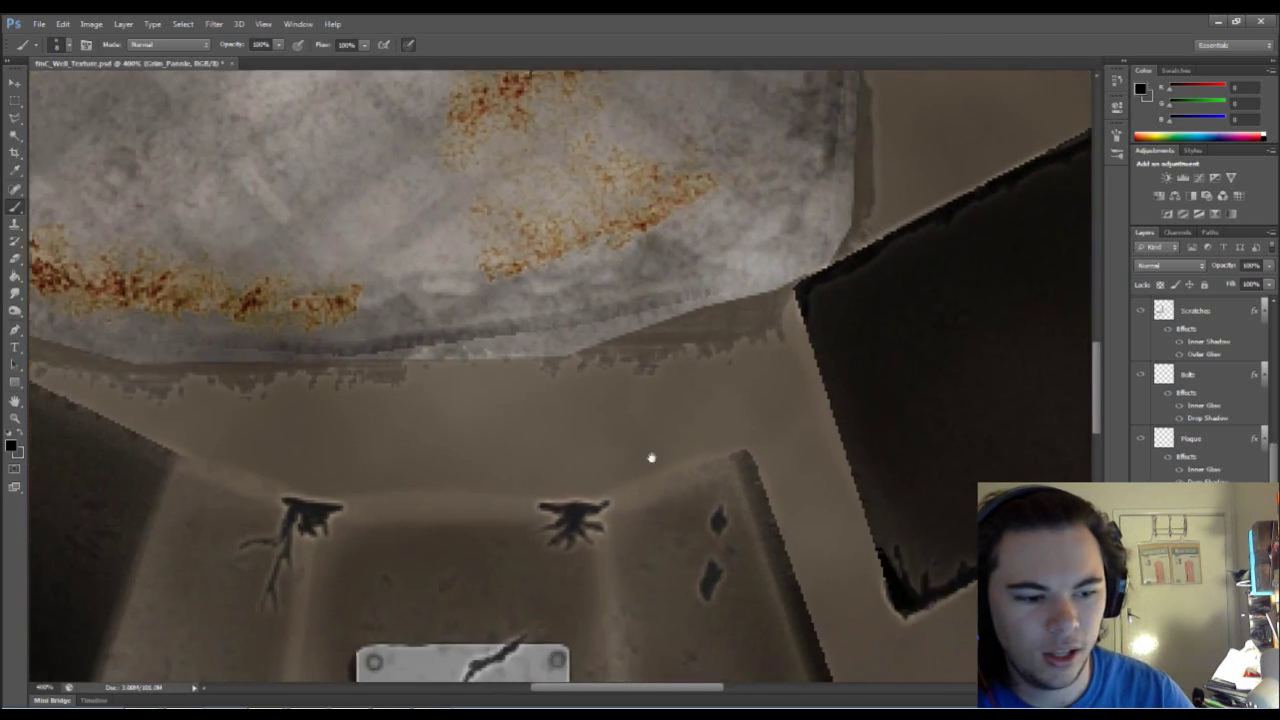
drag(651, 458, 810, 154)
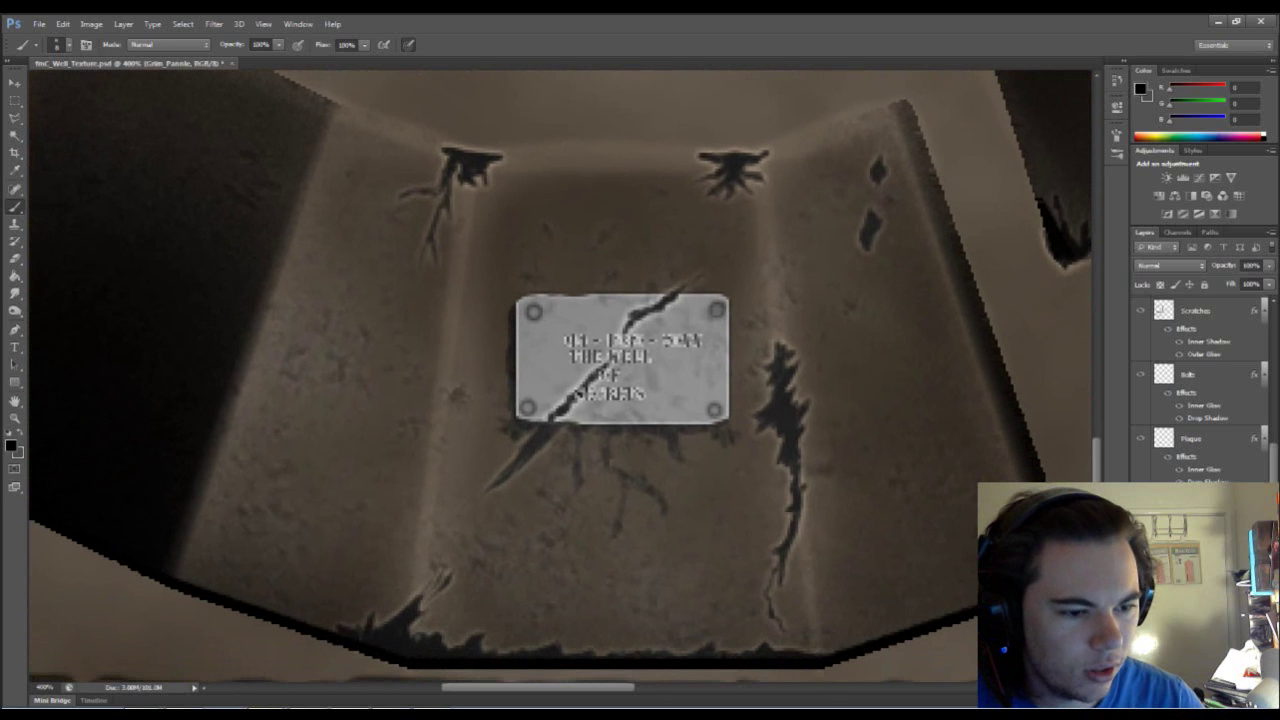
Step: Add a new layer above the Plaque layer and set the foreground colour to muted teal 79b19e
key(ctrl+shift+alt+n)
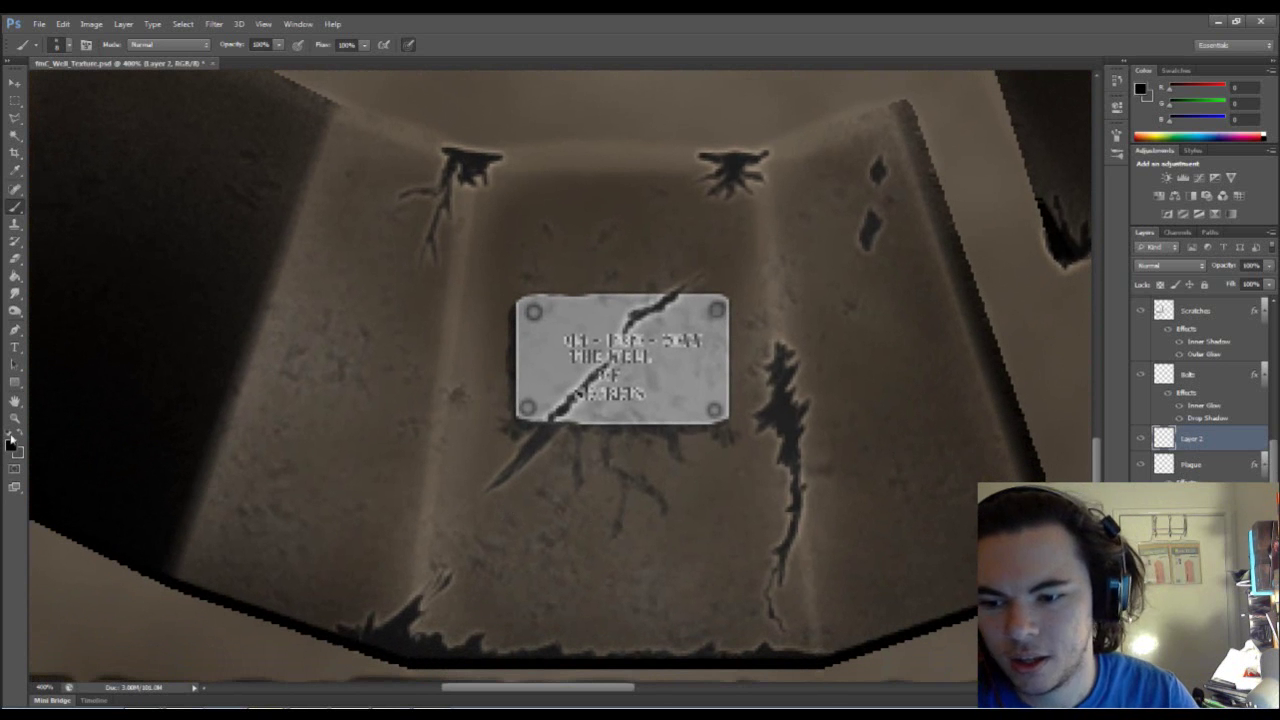
click(11, 444)
click(943, 393)
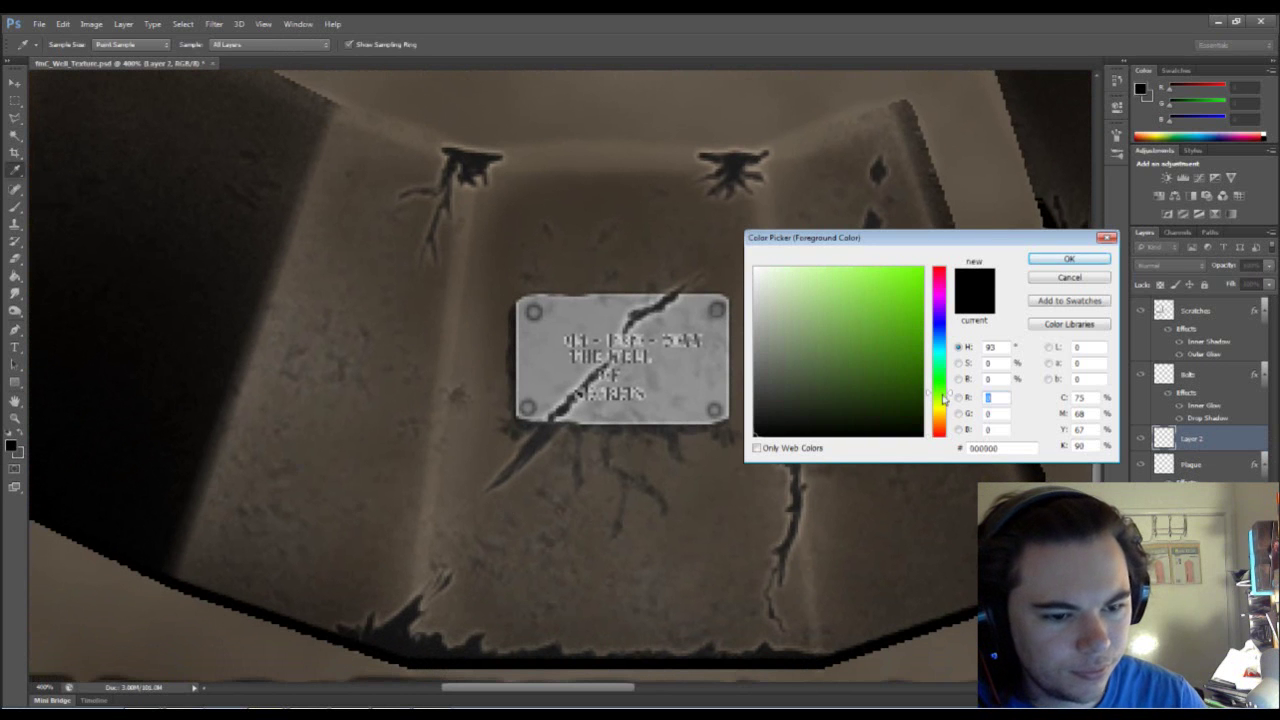
mouse_move(882, 385)
mouse_down()
mouse_move(814, 298)
mouse_move(911, 384)
mouse_up()
click(951, 397)
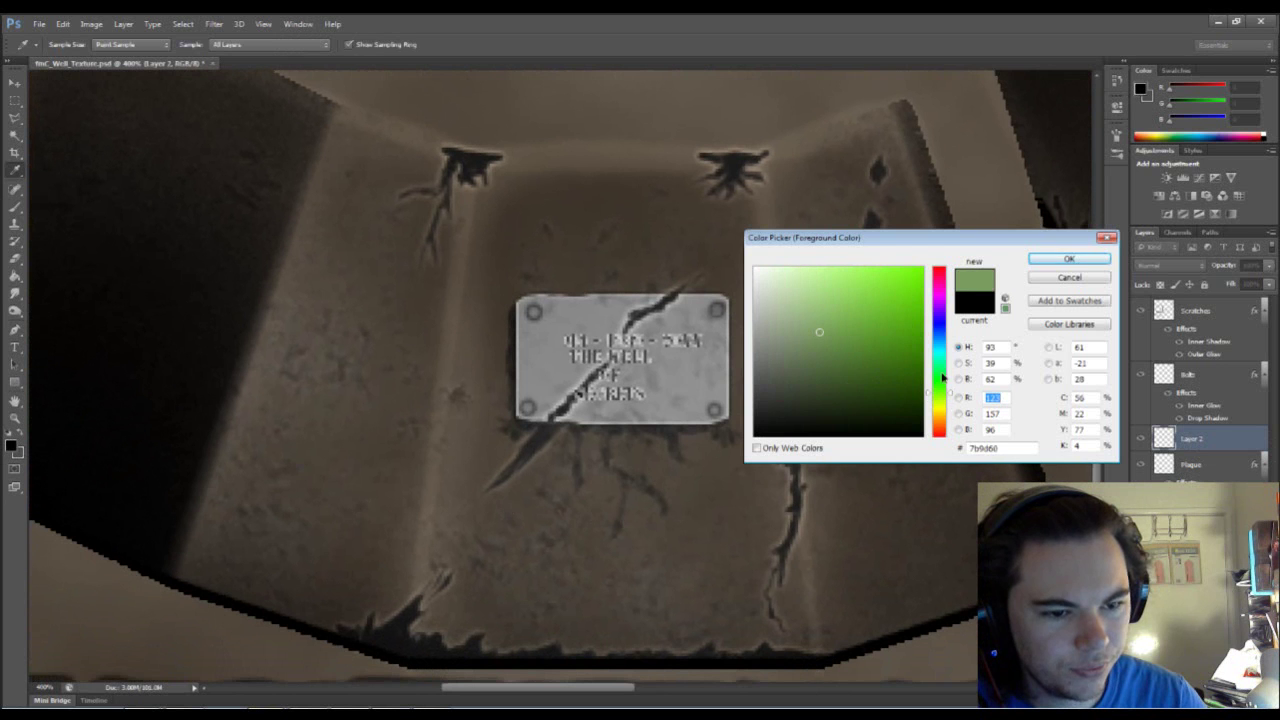
click(941, 372)
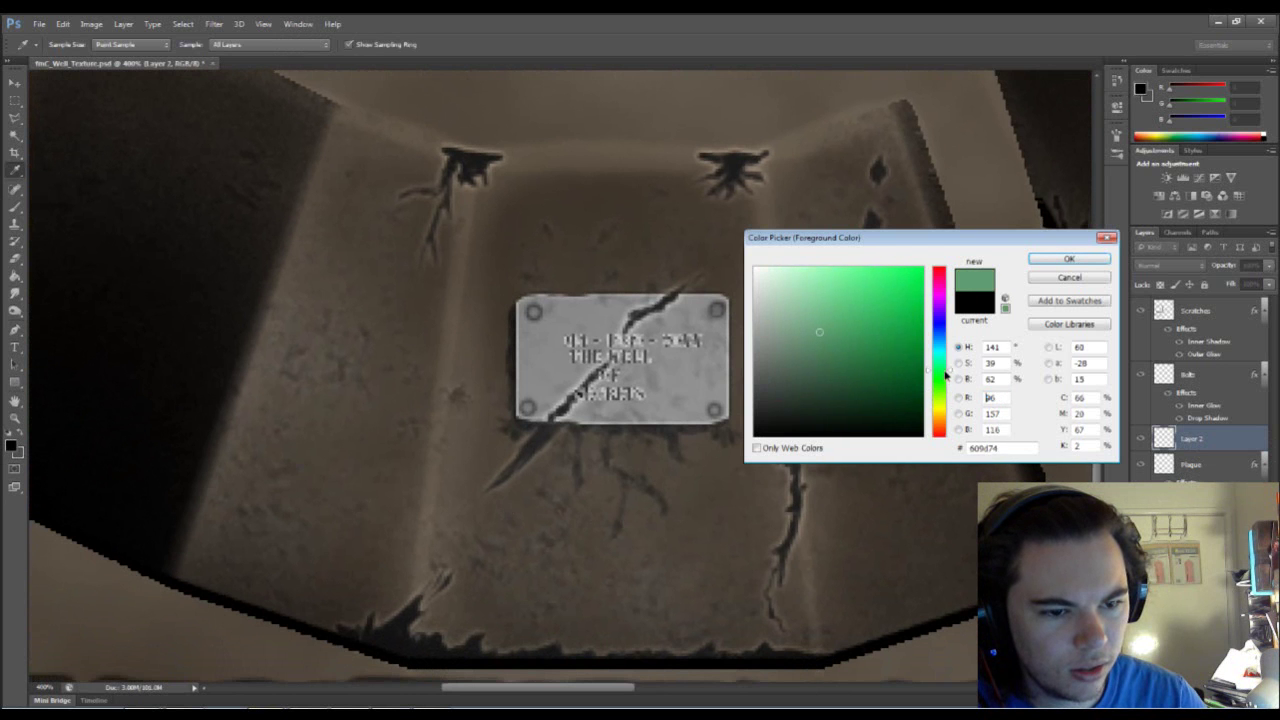
drag(944, 370, 944, 366)
mouse_move(826, 314)
mouse_down()
mouse_move(834, 286)
mouse_move(851, 289)
mouse_up()
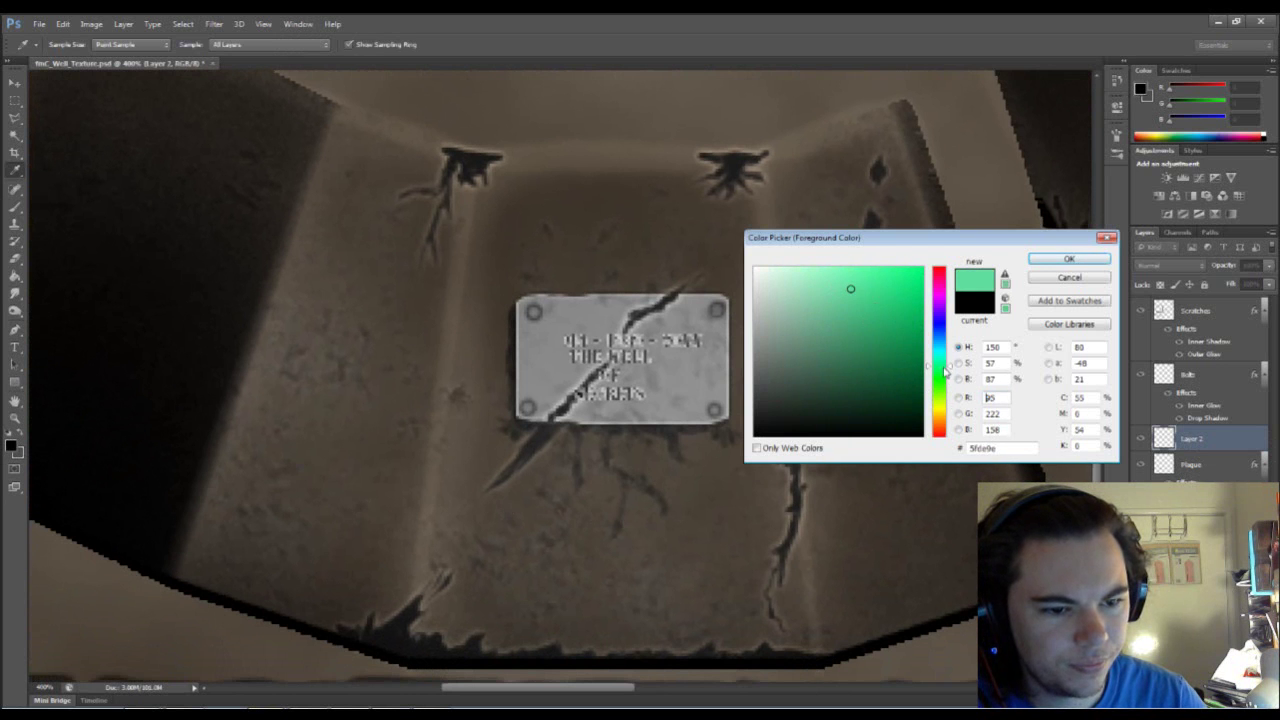
click(946, 370)
mouse_move(901, 352)
mouse_down()
mouse_move(834, 349)
mouse_move(811, 322)
mouse_up()
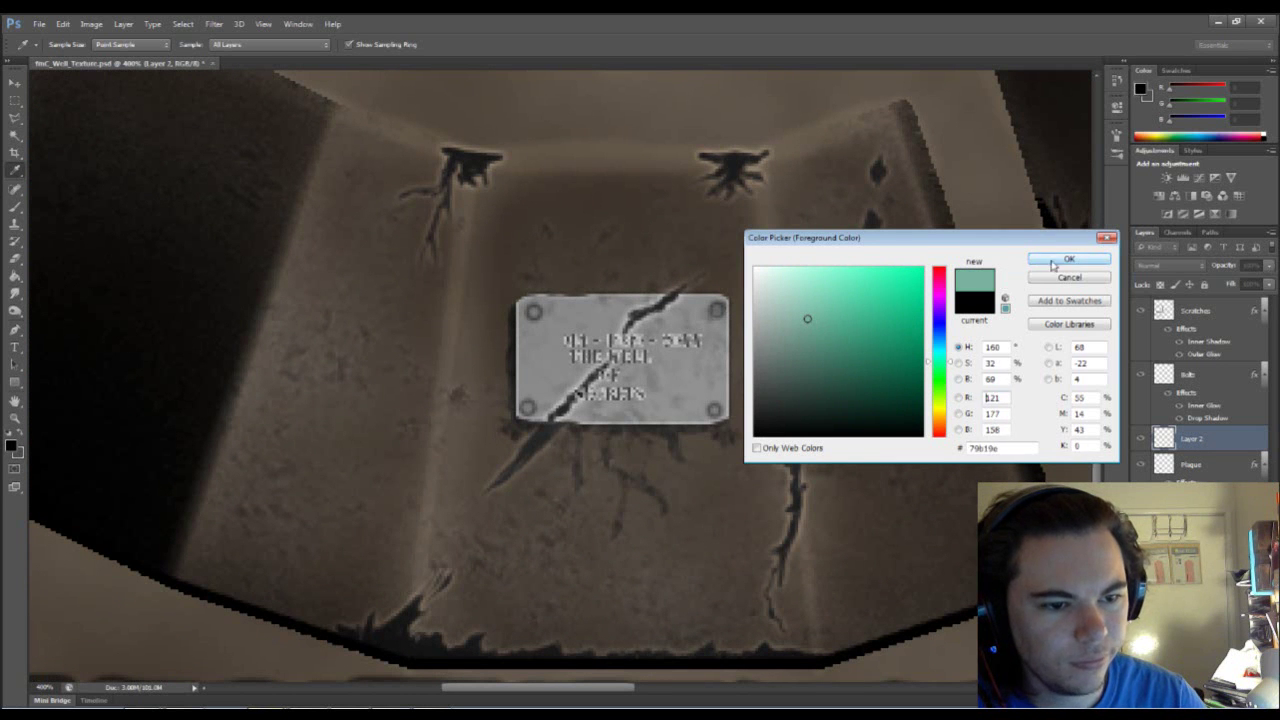
click(1066, 260)
Step: Undo the test dab of teal and brush teal tarnish onto the nameplate's lower-right and upper-left corners
key(b)
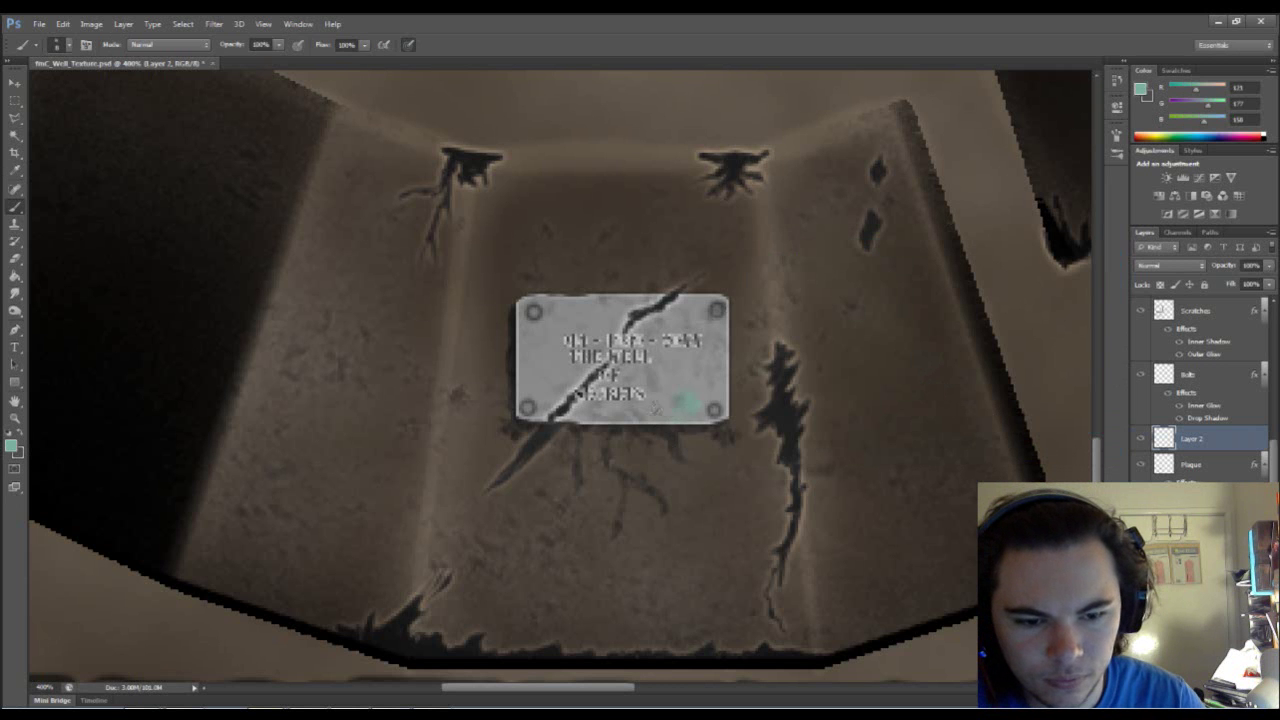
key(ctrl+plus)
key(ctrl+plus)
key(ctrl+plus)
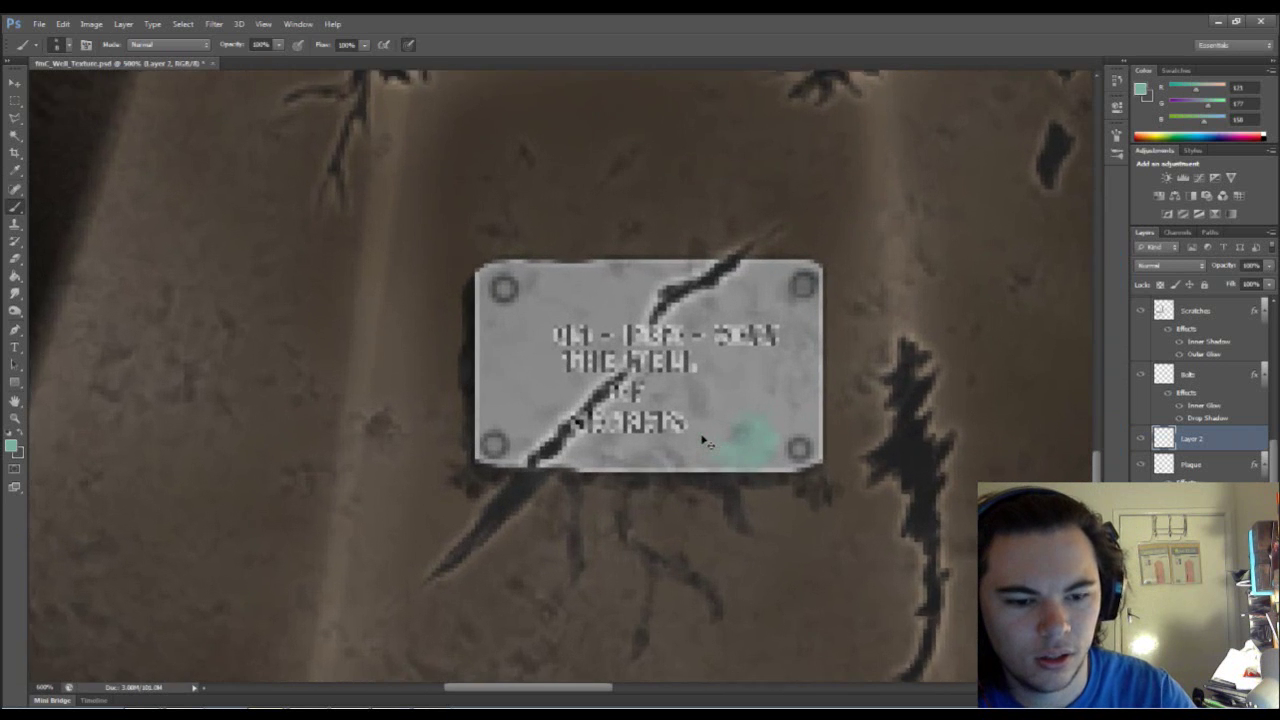
key(ctrl+z)
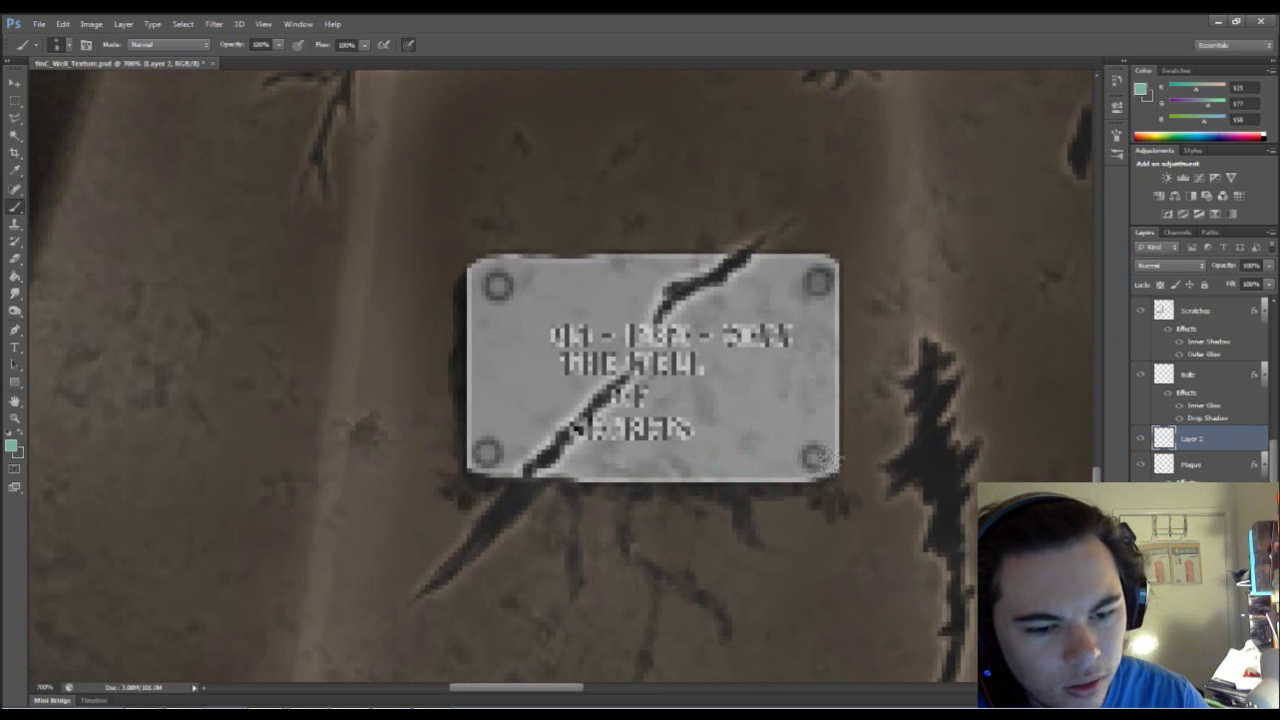
mouse_move(825, 460)
mouse_down()
mouse_move(794, 470)
mouse_move(824, 454)
mouse_move(788, 470)
mouse_move(831, 455)
mouse_up()
mouse_move(471, 298)
mouse_down()
mouse_move(494, 248)
mouse_move(478, 323)
mouse_up()
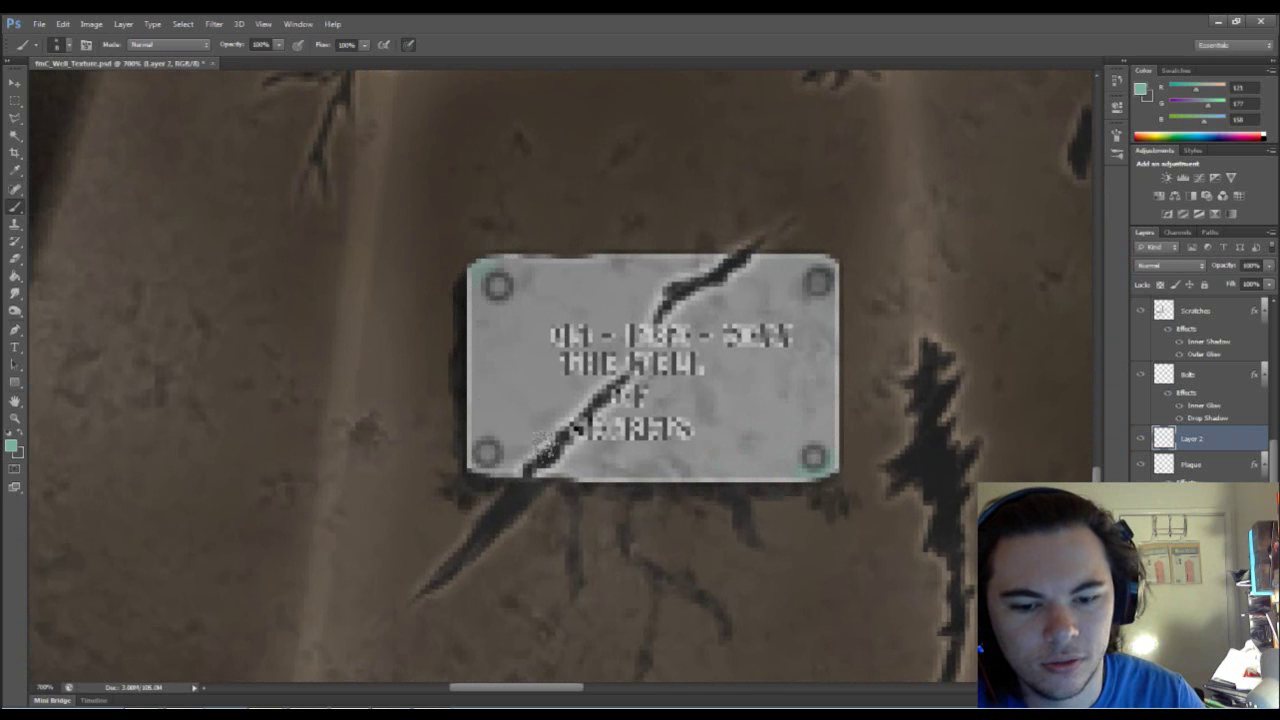
Step: Paint teal tarnish along the nameplate's diagonal crack, around the upper-right bolt and along its top and bottom edges
mouse_move(552, 436)
mouse_down()
mouse_move(633, 368)
mouse_move(639, 426)
mouse_up()
mouse_move(587, 459)
mouse_down()
mouse_move(624, 441)
mouse_move(561, 465)
mouse_move(625, 443)
mouse_up()
mouse_move(820, 292)
mouse_down()
mouse_move(816, 271)
mouse_move(835, 296)
mouse_move(824, 271)
mouse_up()
drag(525, 285, 528, 254)
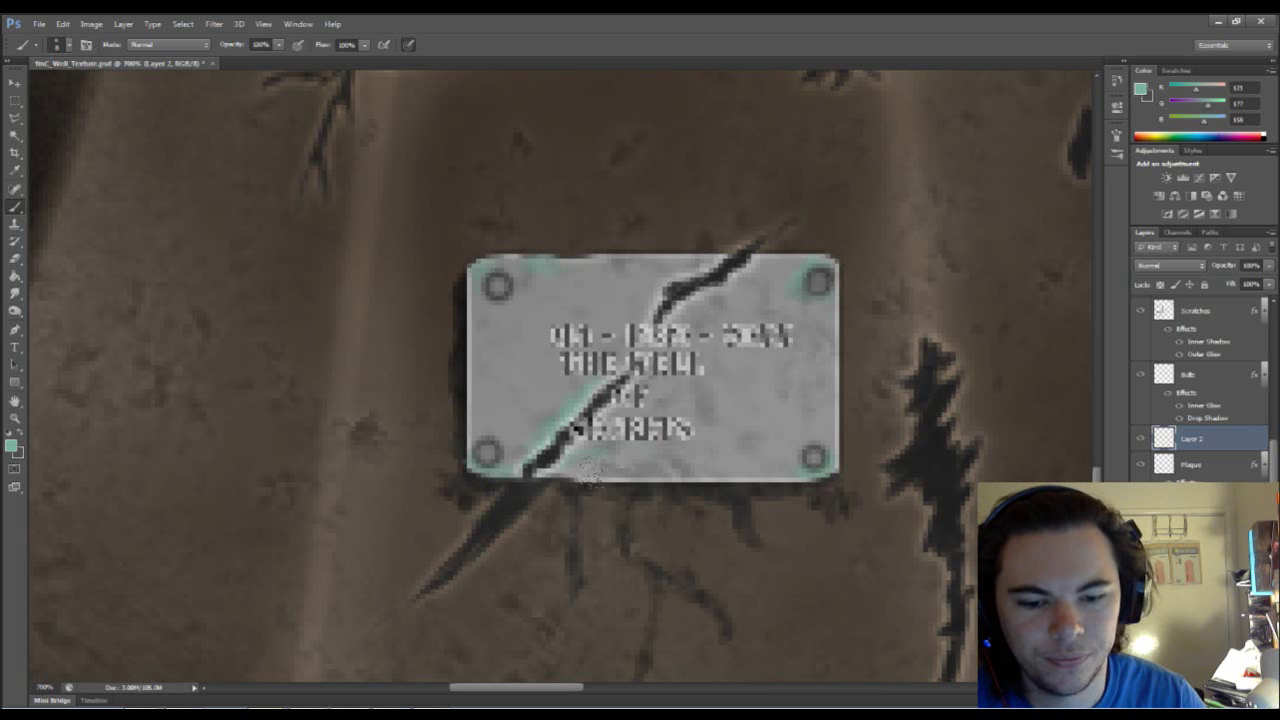
drag(807, 480, 743, 479)
drag(562, 482, 650, 484)
Step: Erase the teal spilling past the nameplate's lower edge with a small hard round eraser at 100% hardness
key(e)
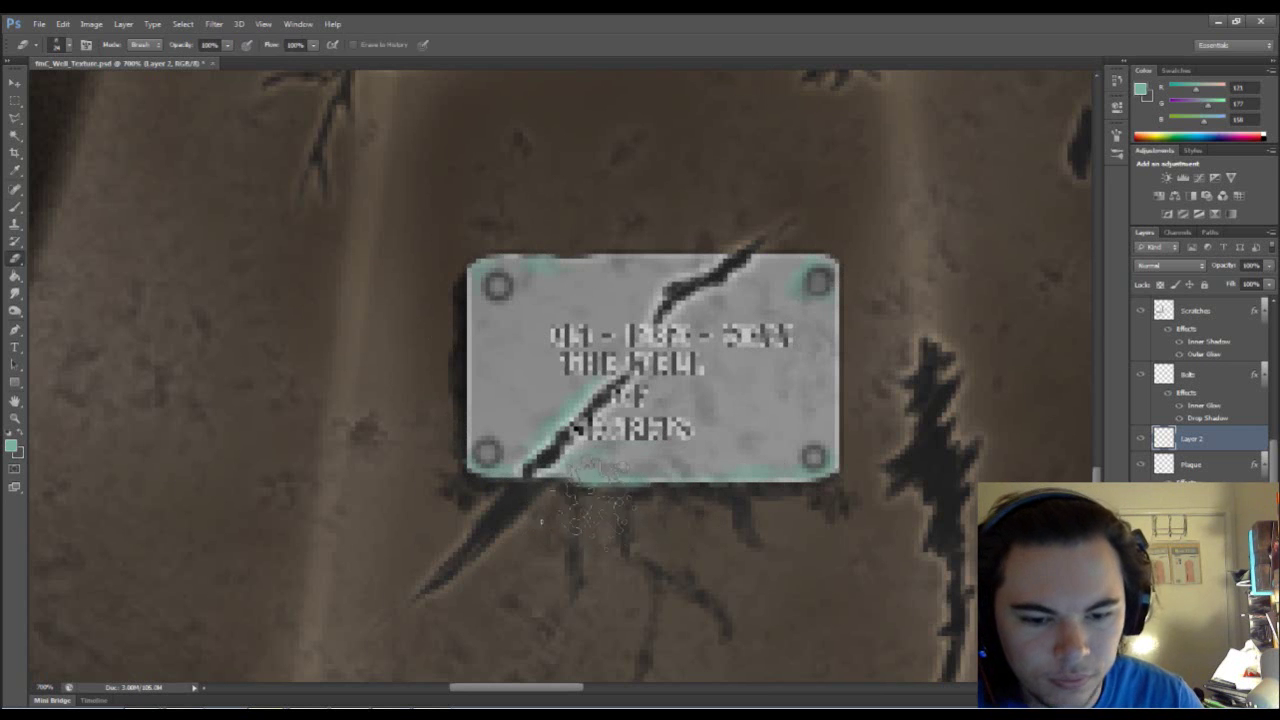
right_click(632, 514)
drag(763, 660, 762, 626)
click(660, 624)
click(648, 565)
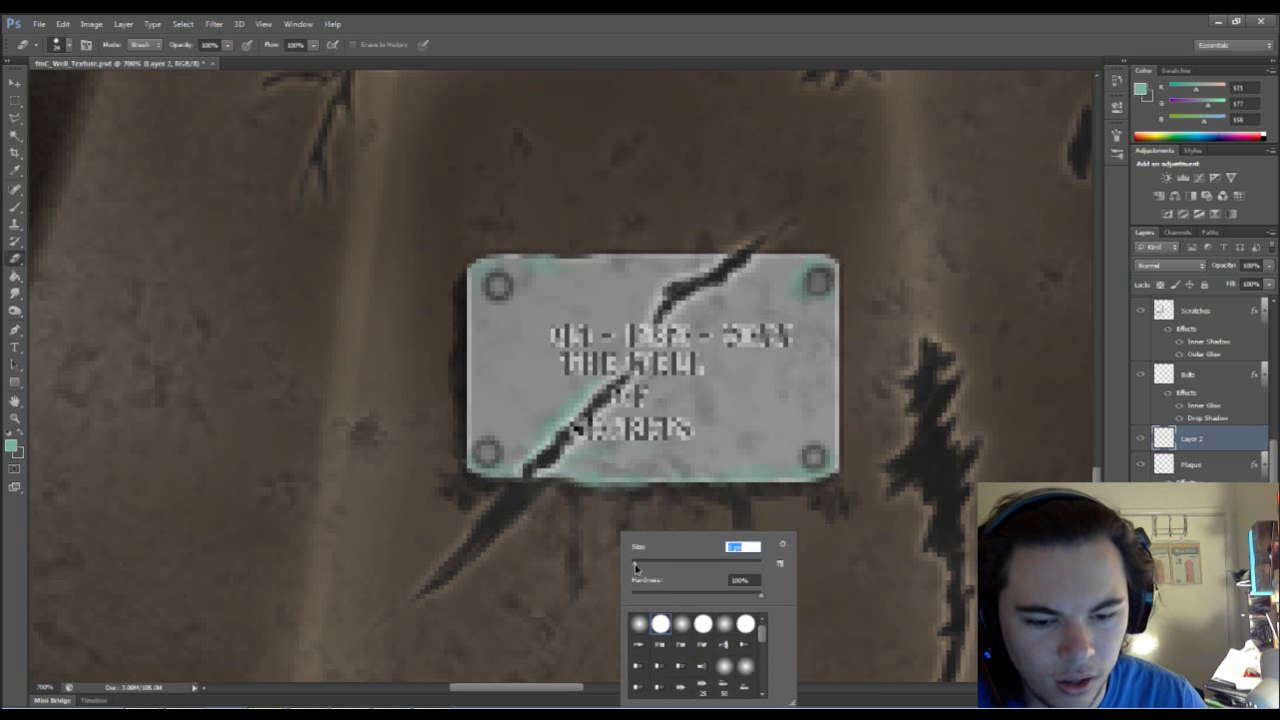
click(584, 505)
drag(589, 499, 652, 495)
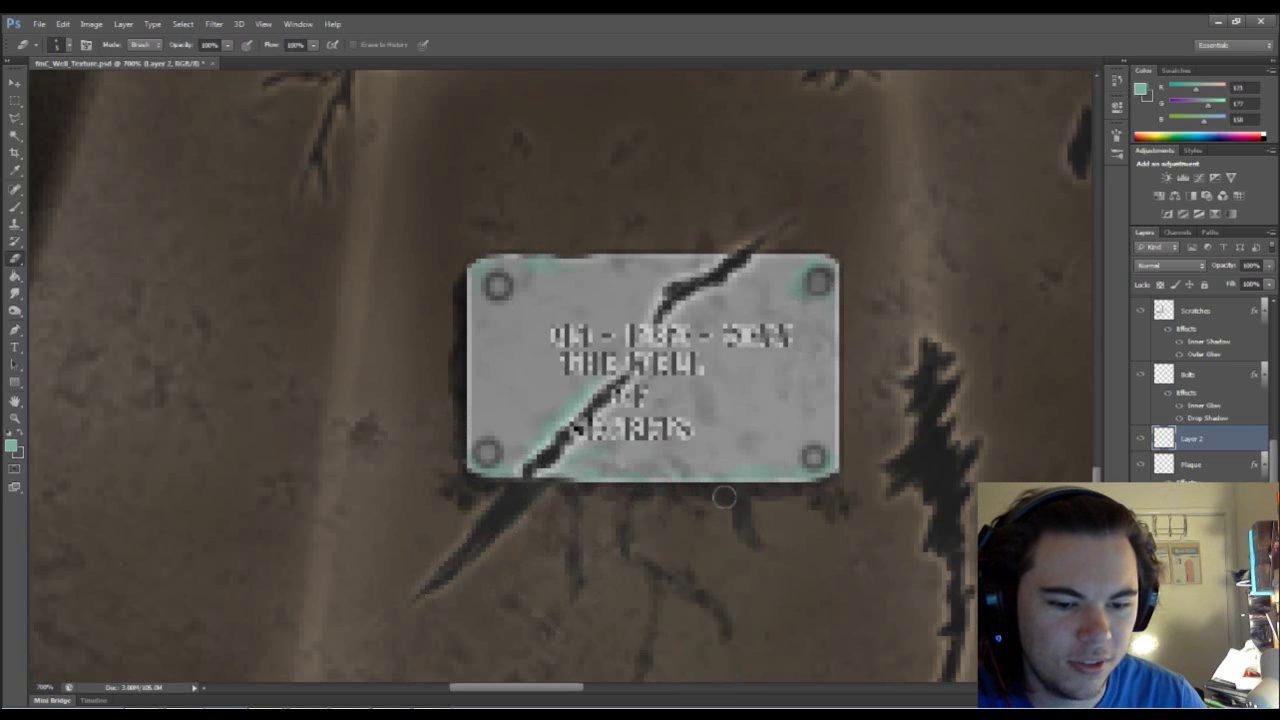
Step: Paint faint diagonal teal streaks across the nameplate's upper-left area and lower the tarnish layer's opacity to 49%
key(b)
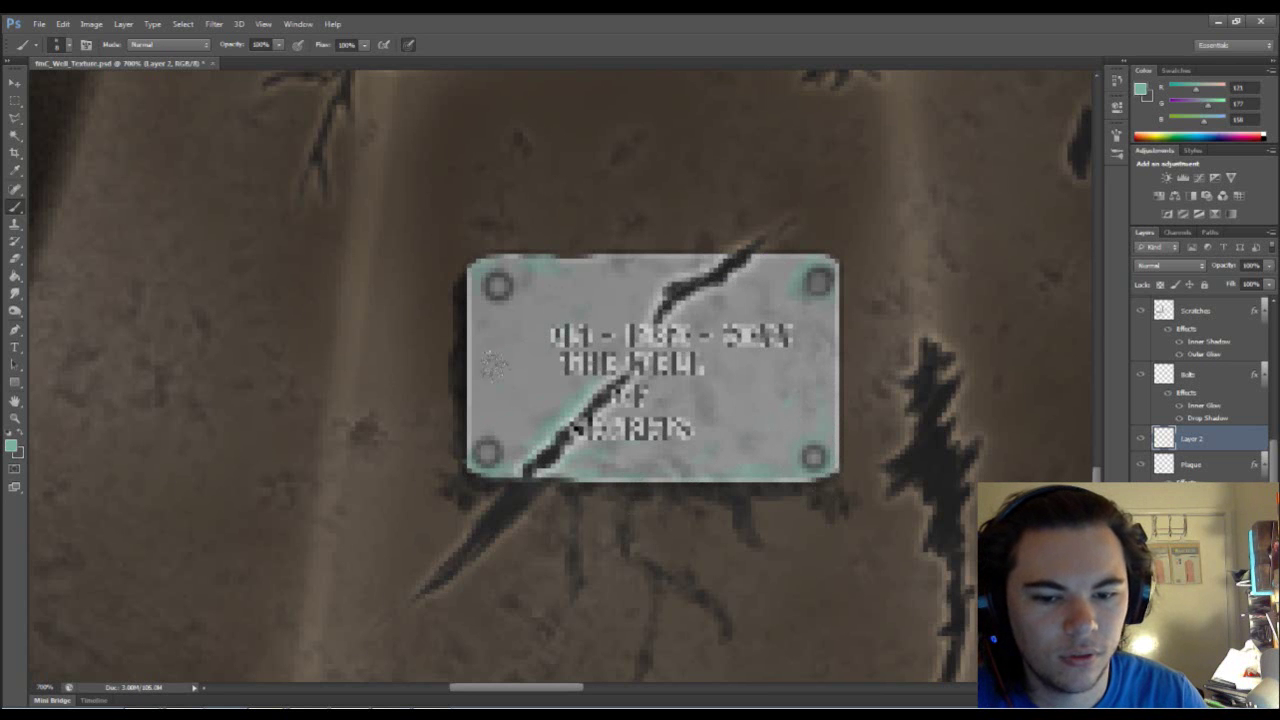
key(e)
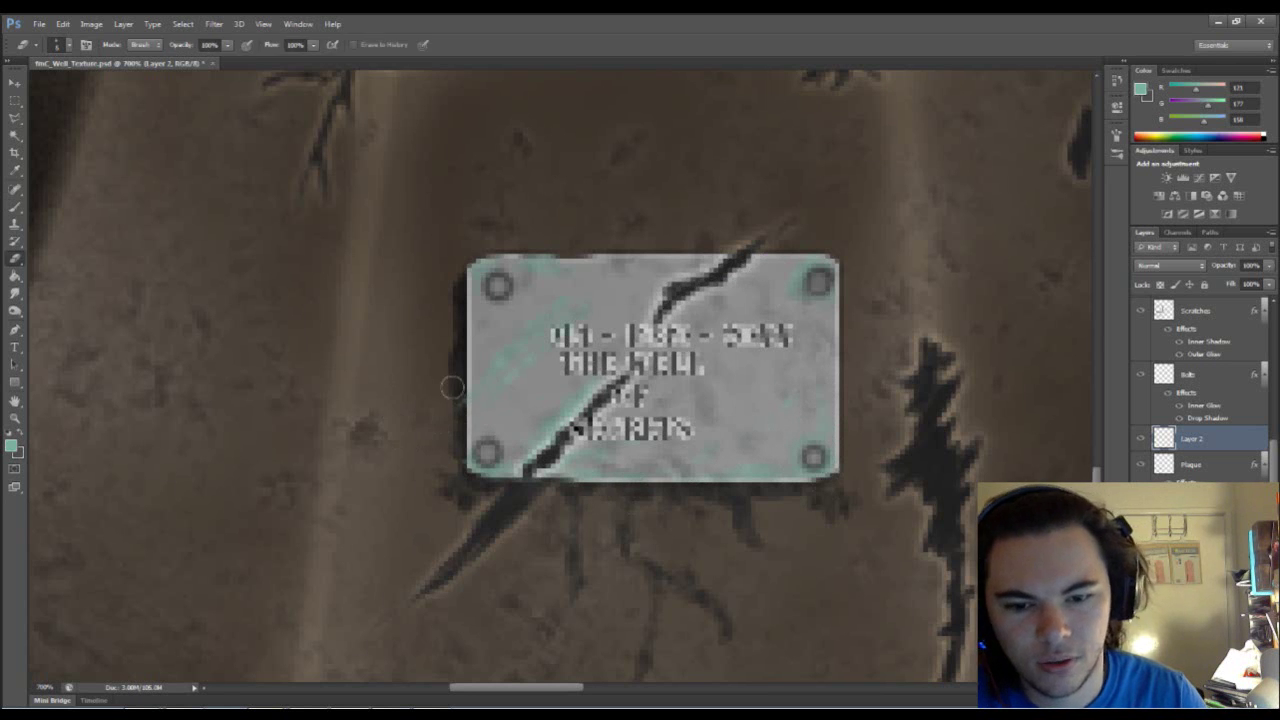
click(1267, 269)
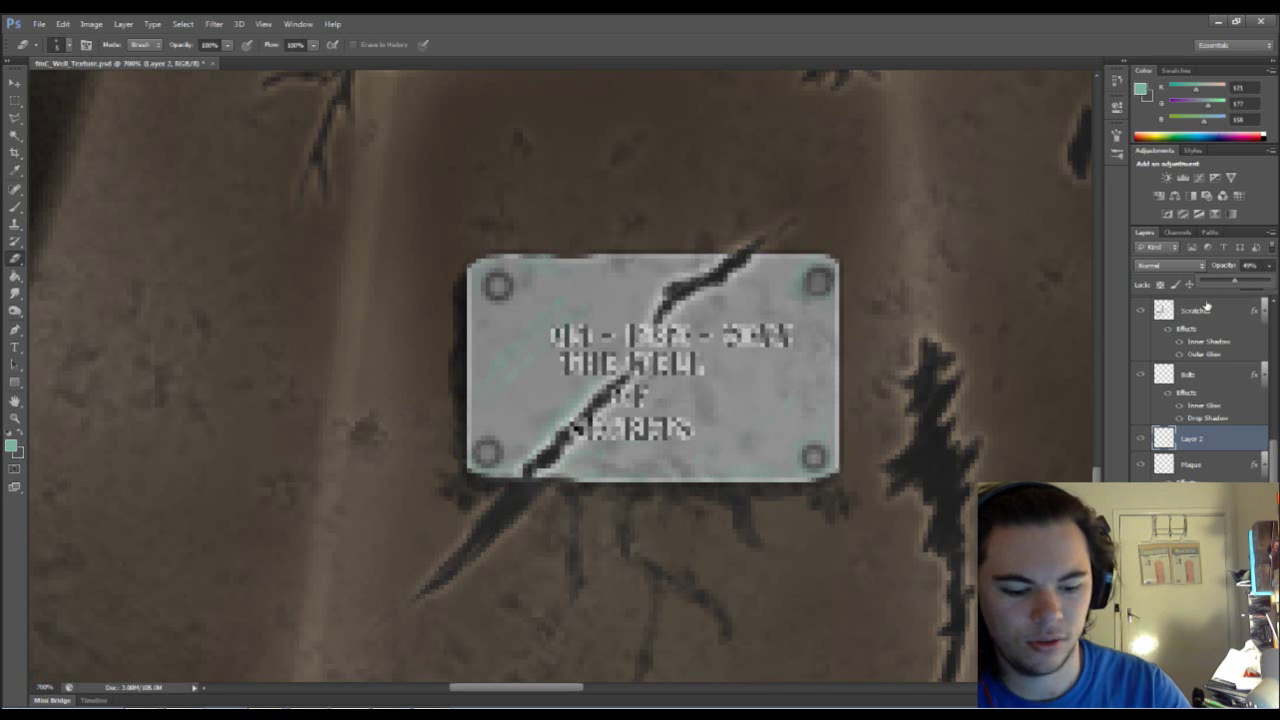
Step: Check the nameplate's teal tarnish against the surrounding well texture and again in close-up
key(ctrl+minus)
key(ctrl+minus)
key(ctrl+minus)
key(ctrl+minus)
key(ctrl+minus)
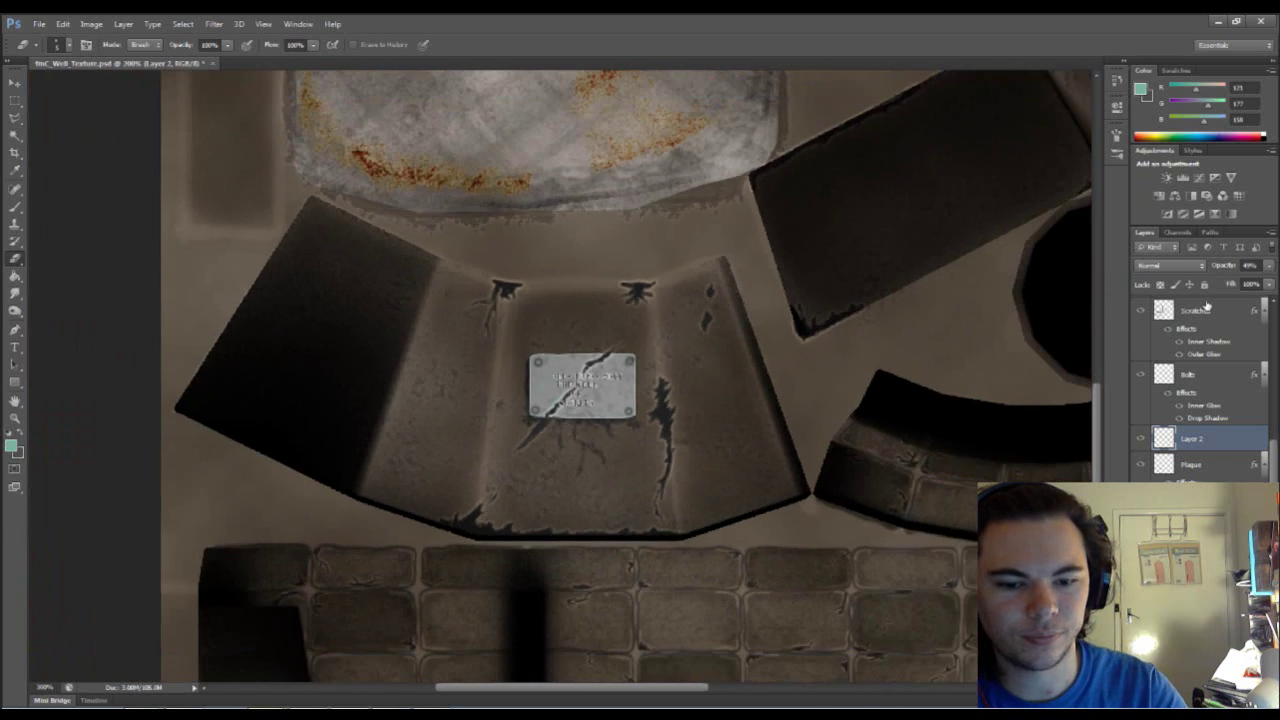
key(ctrl+plus)
key(ctrl+plus)
key(ctrl+plus)
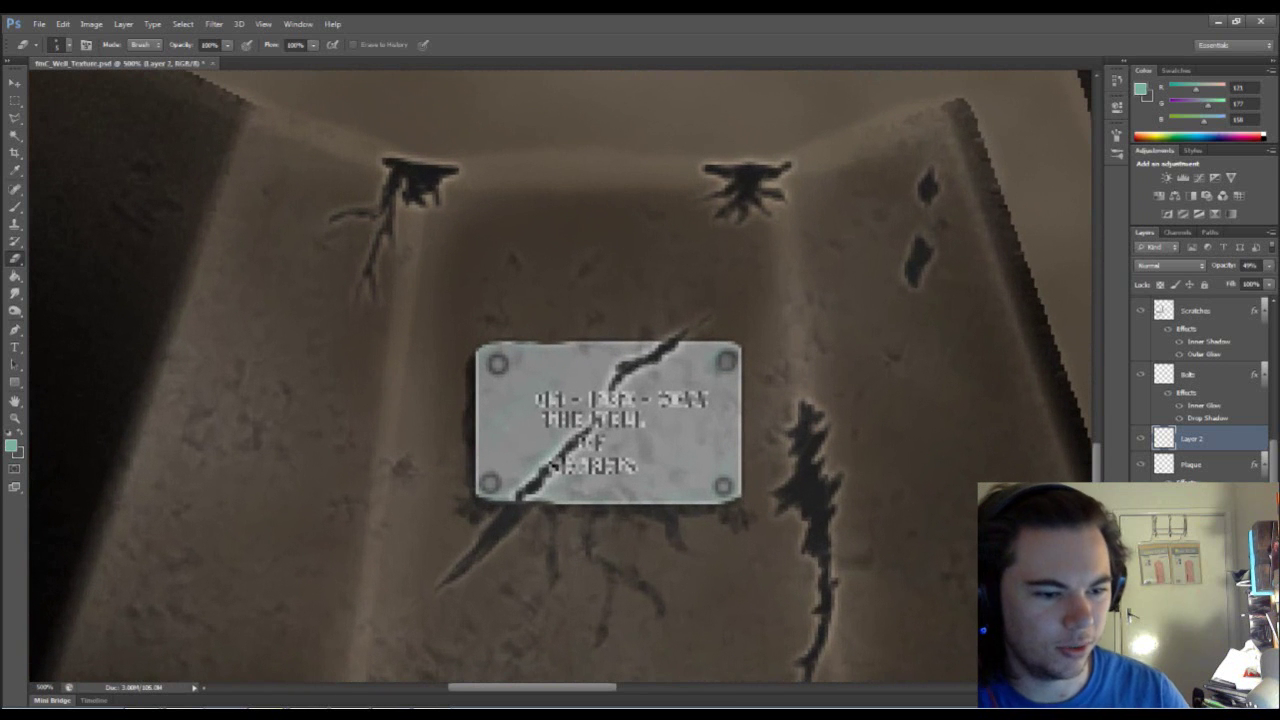
Step: Rename the tarnish layer as Silver_Rust and add a new layer above it named Pannle_Sheen
double_click(1192, 439)
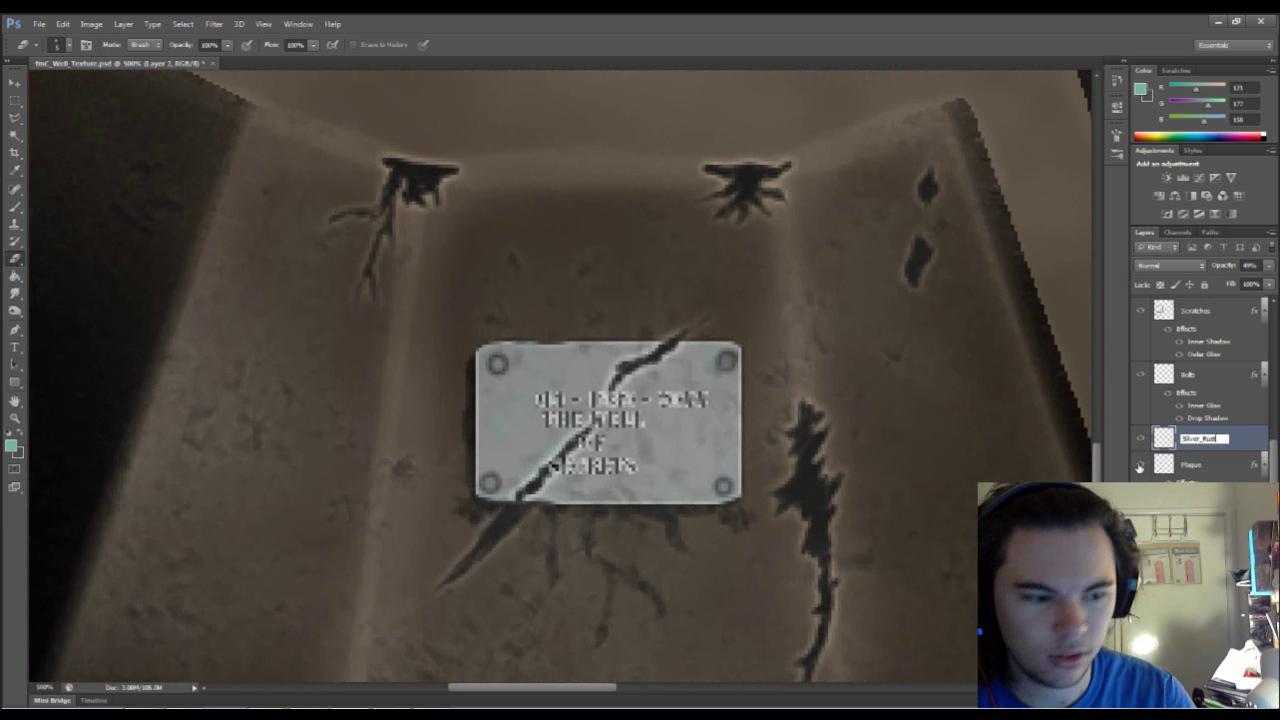
key(Return)
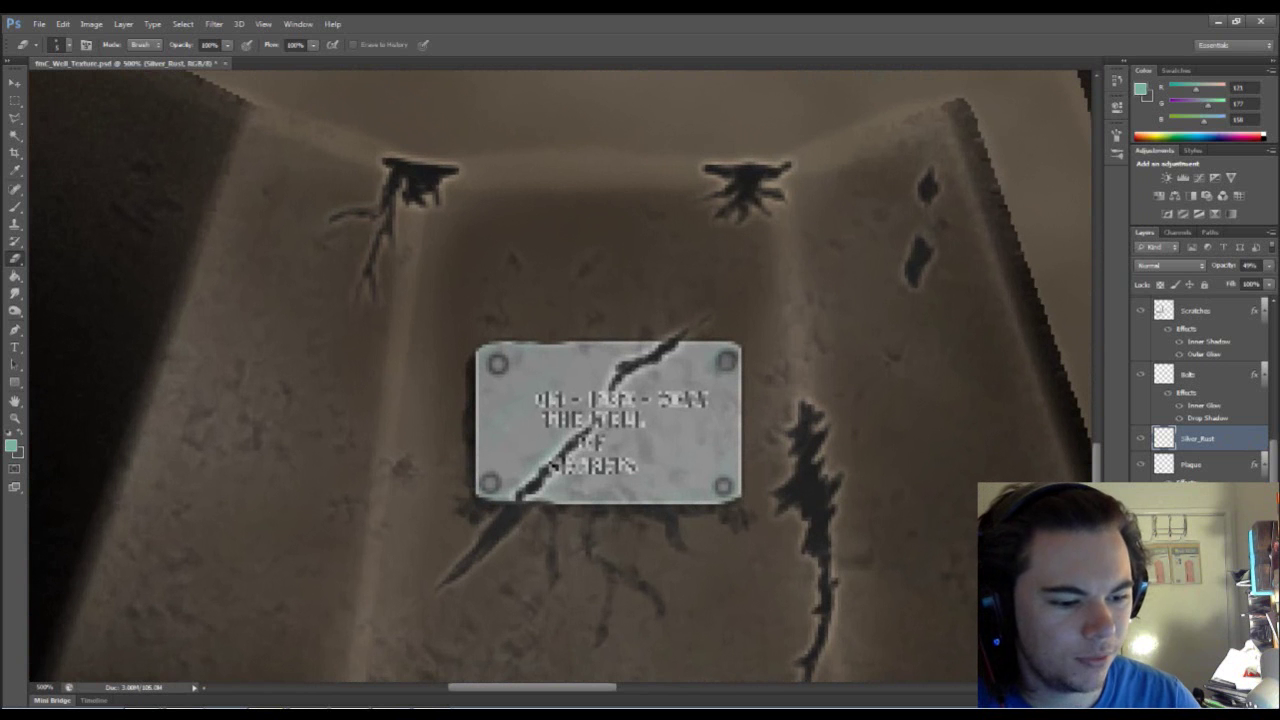
key(ctrl+shift+alt+n)
double_click(1190, 438)
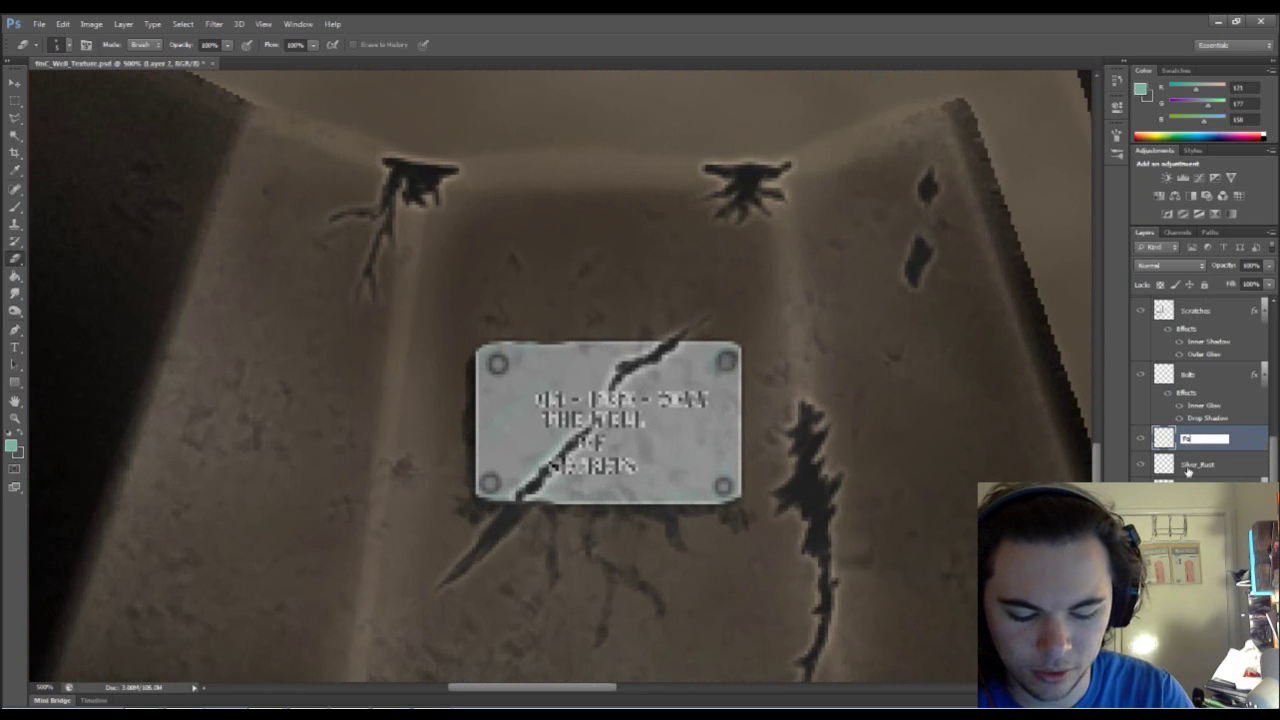
text(Pannic_Sheen)
key(Return)
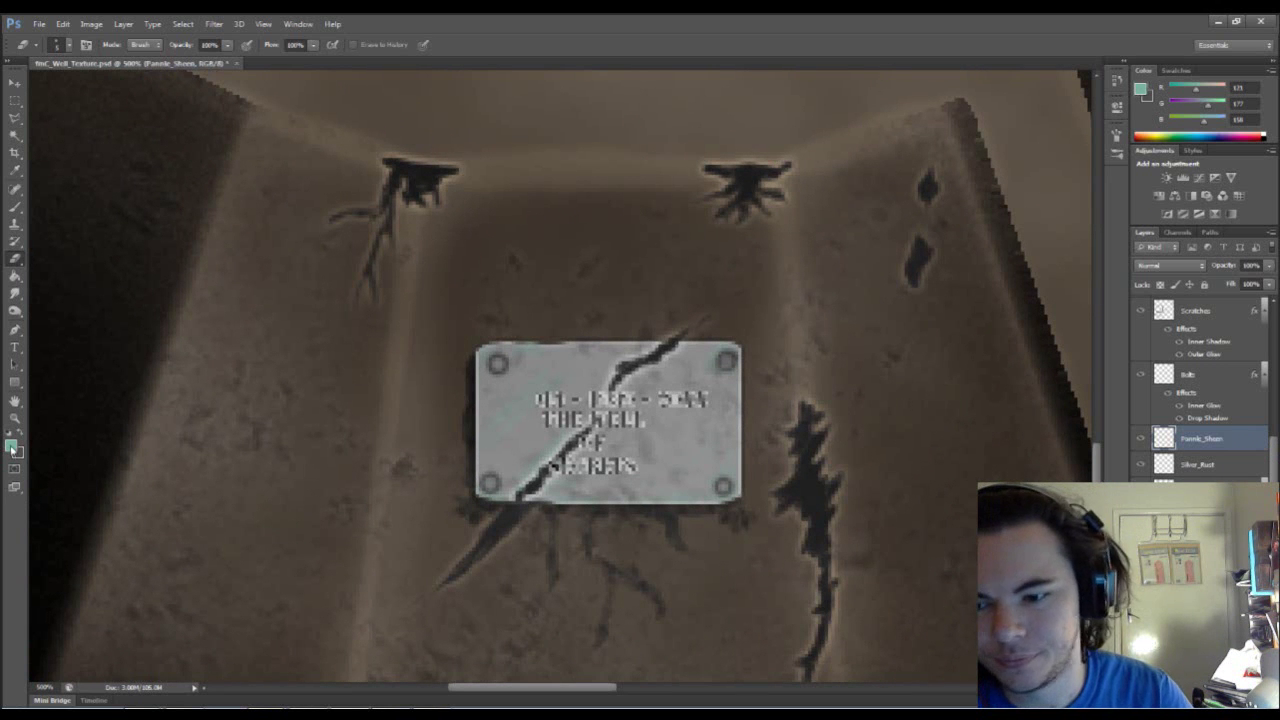
Step: Set the foreground colour to white and the background colour to light grey cecece
click(12, 447)
click(755, 269)
click(1063, 259)
key(e)
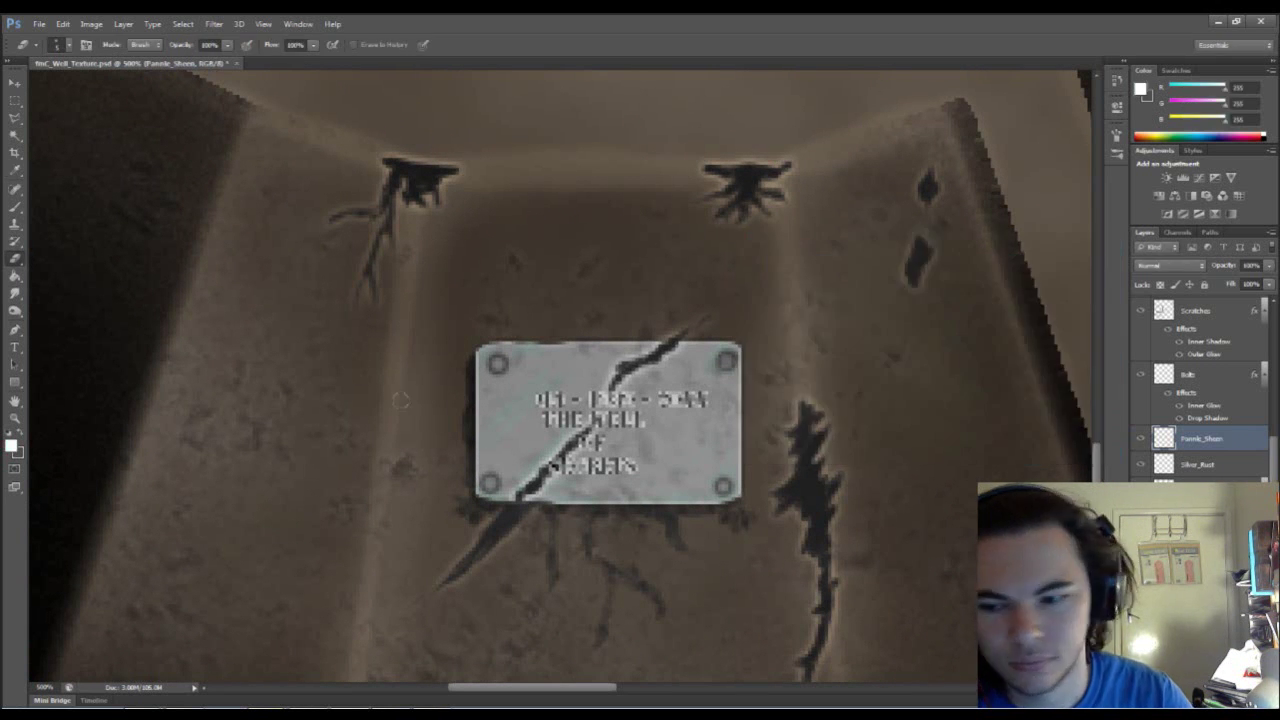
click(20, 454)
drag(804, 302, 701, 295)
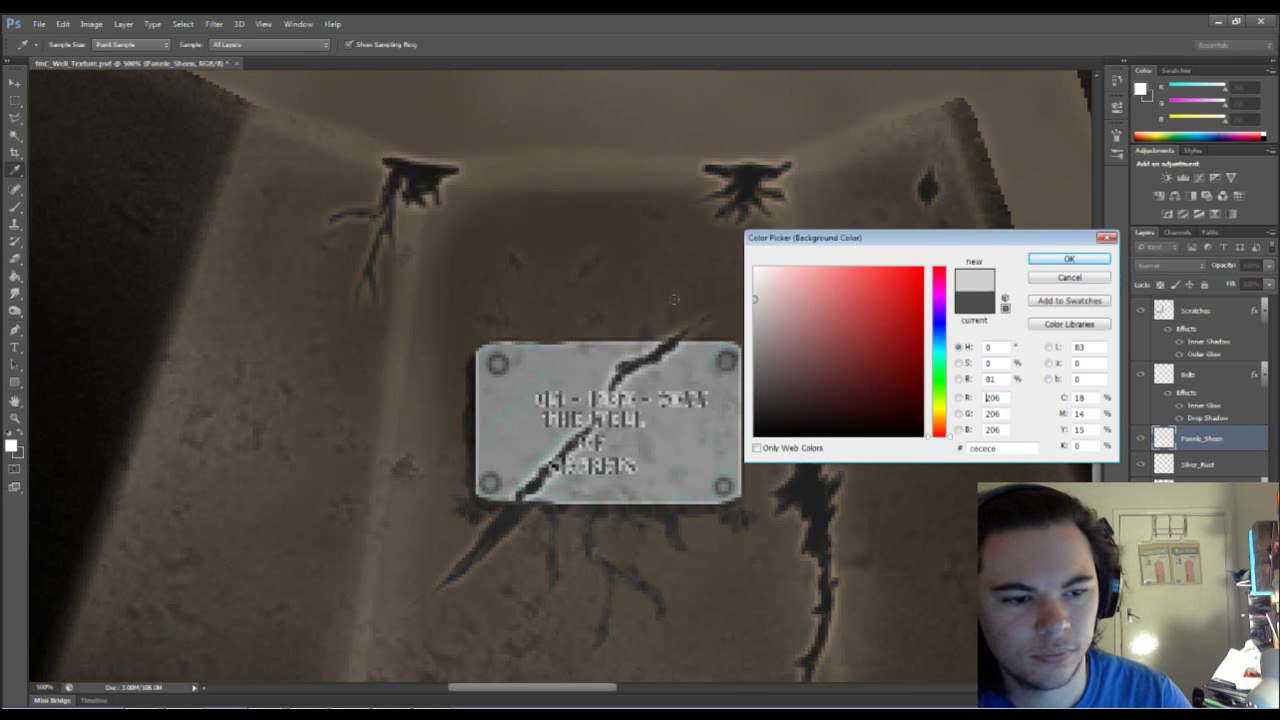
click(1040, 259)
Step: Set the speckled brush to 13 px and load the nameplate's outline as a selection with the sheen layer active
key(b)
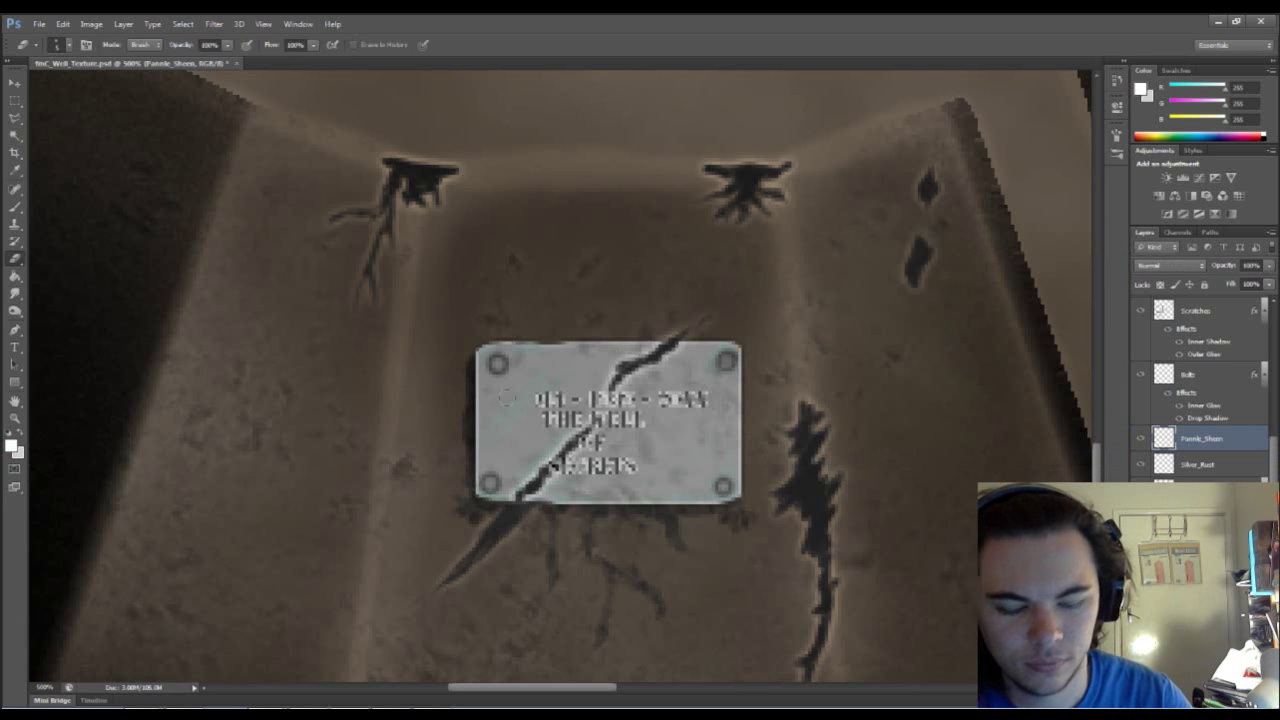
right_click(504, 393)
drag(534, 435, 541, 433)
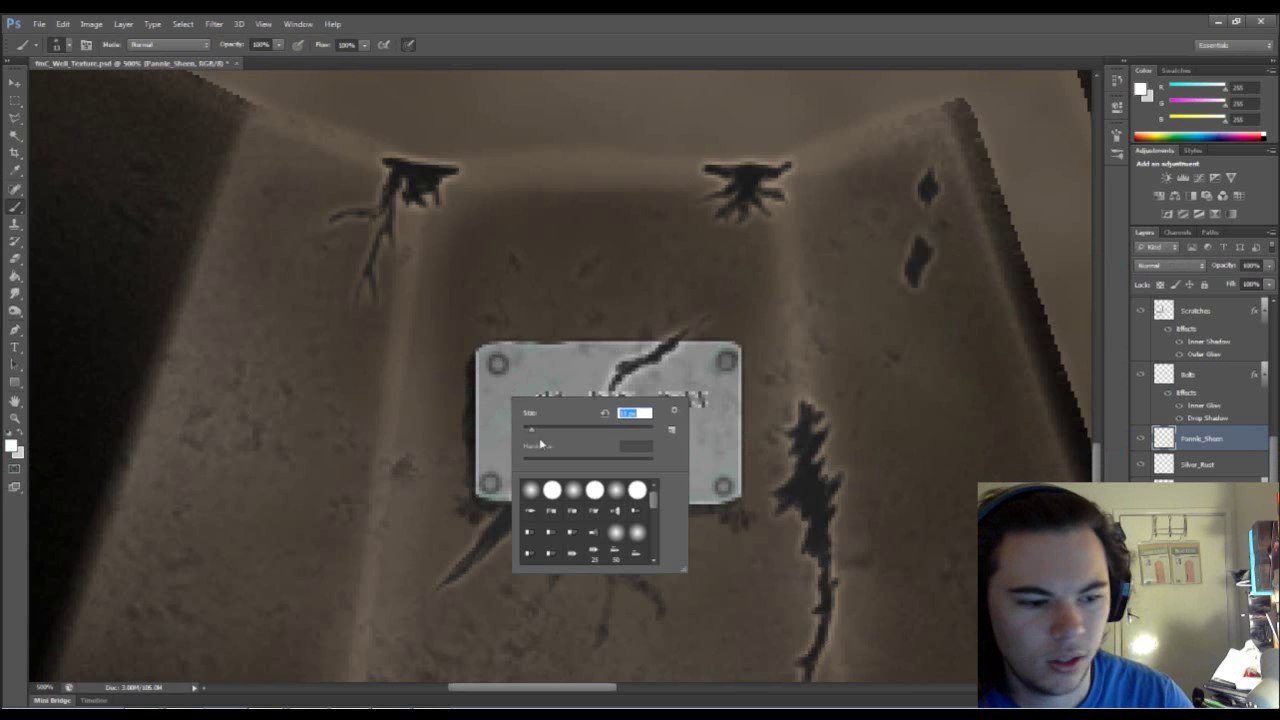
shift+click(1190, 464)
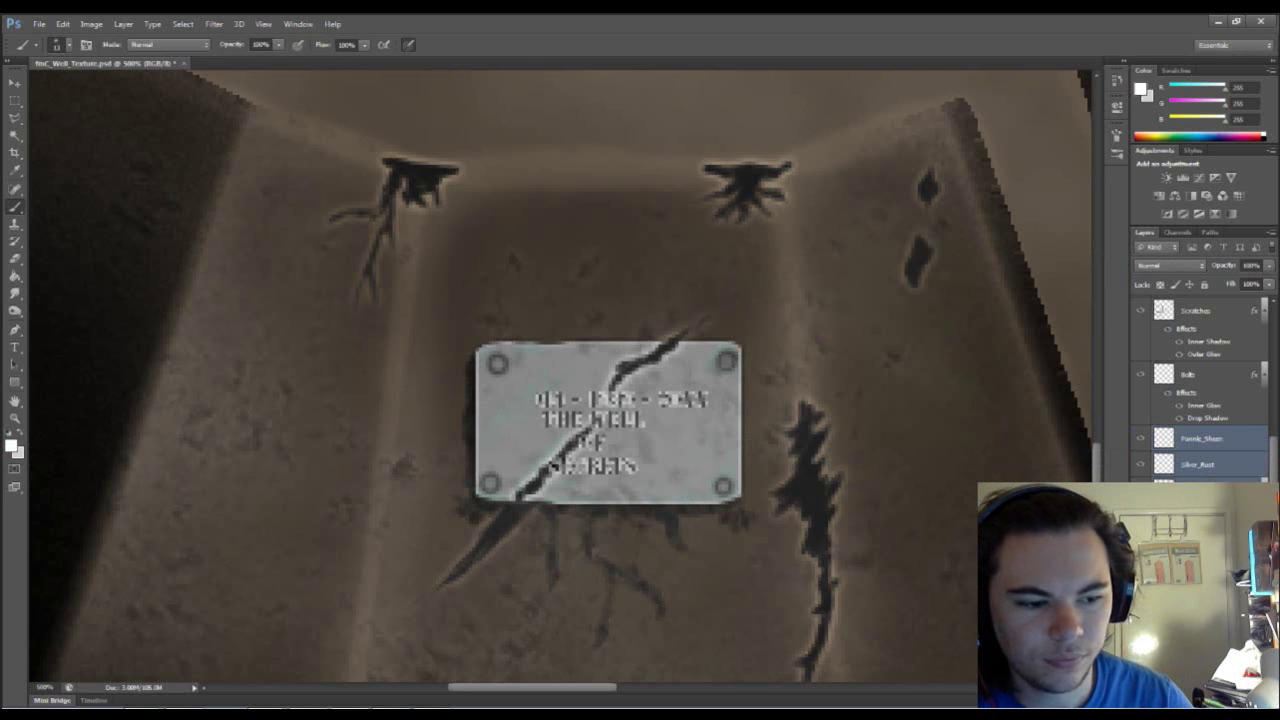
click(1200, 489)
click(1205, 466)
click(1200, 489)
click(1200, 441)
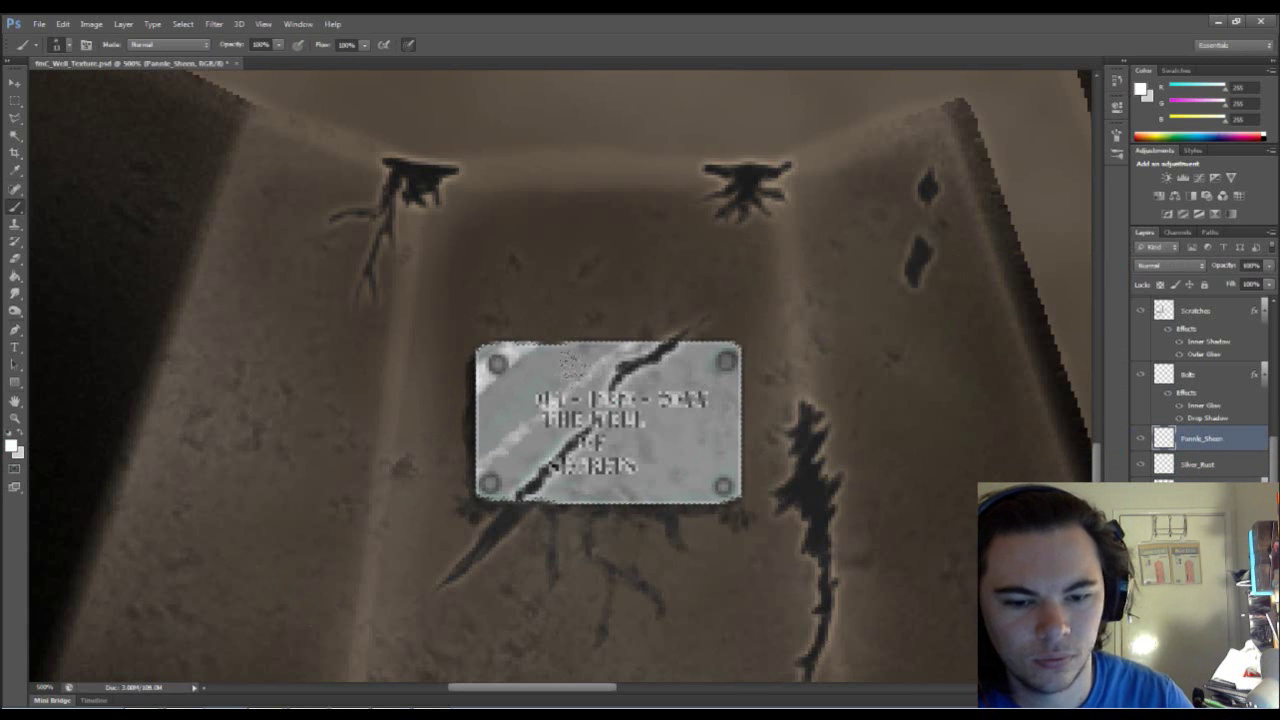
Step: Paint parallel white diagonal sheen streaks across the whole nameplate inside the selection
mouse_move(675, 312)
mouse_down()
mouse_move(349, 574)
mouse_move(325, 561)
mouse_up()
drag(745, 311, 502, 530)
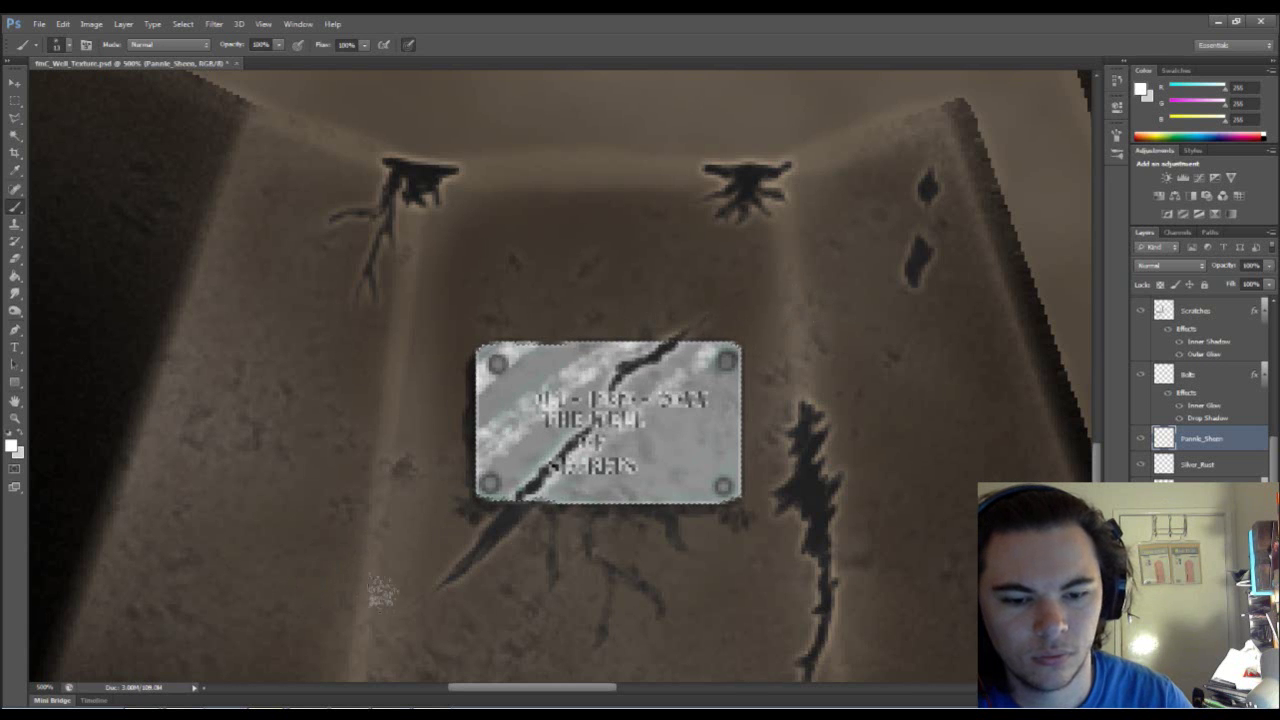
drag(822, 330, 580, 525)
mouse_move(790, 391)
mouse_down()
mouse_move(650, 524)
mouse_move(690, 500)
mouse_move(614, 543)
mouse_up()
mouse_move(759, 335)
mouse_down()
mouse_move(467, 537)
mouse_move(755, 320)
mouse_move(702, 340)
mouse_move(352, 573)
mouse_up()
drag(674, 303, 217, 651)
drag(569, 323, 450, 450)
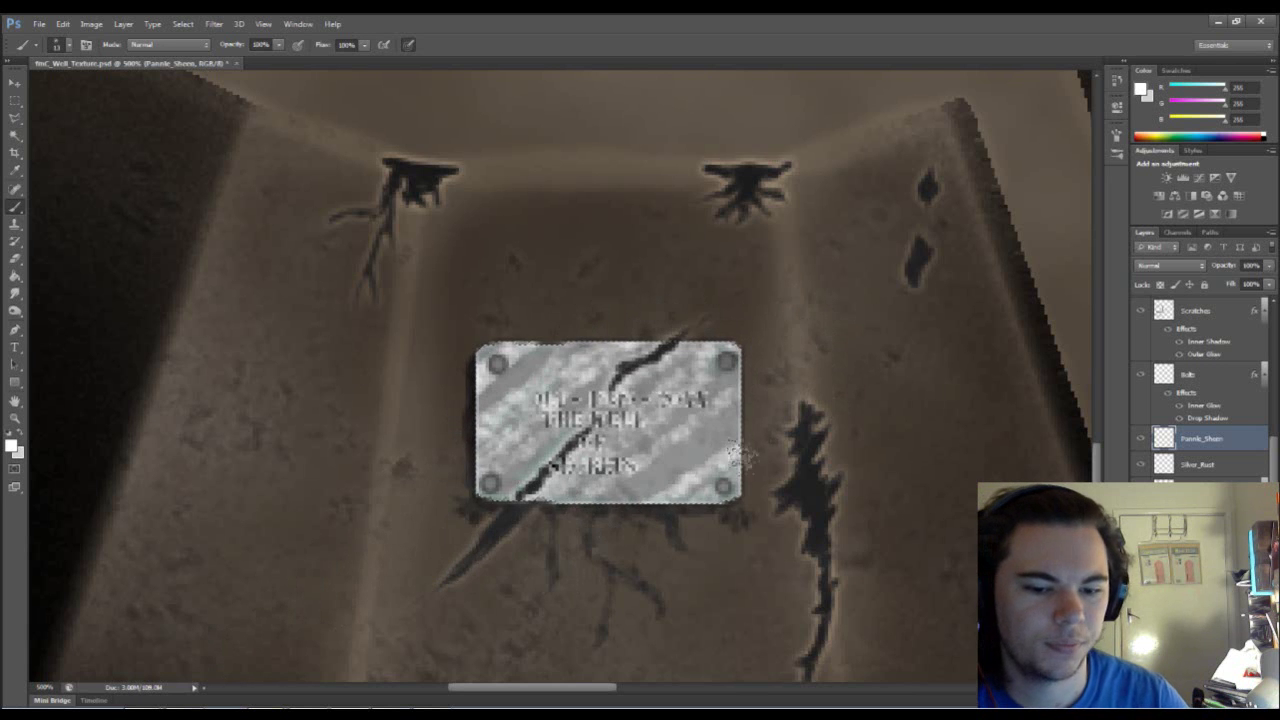
drag(740, 400, 417, 680)
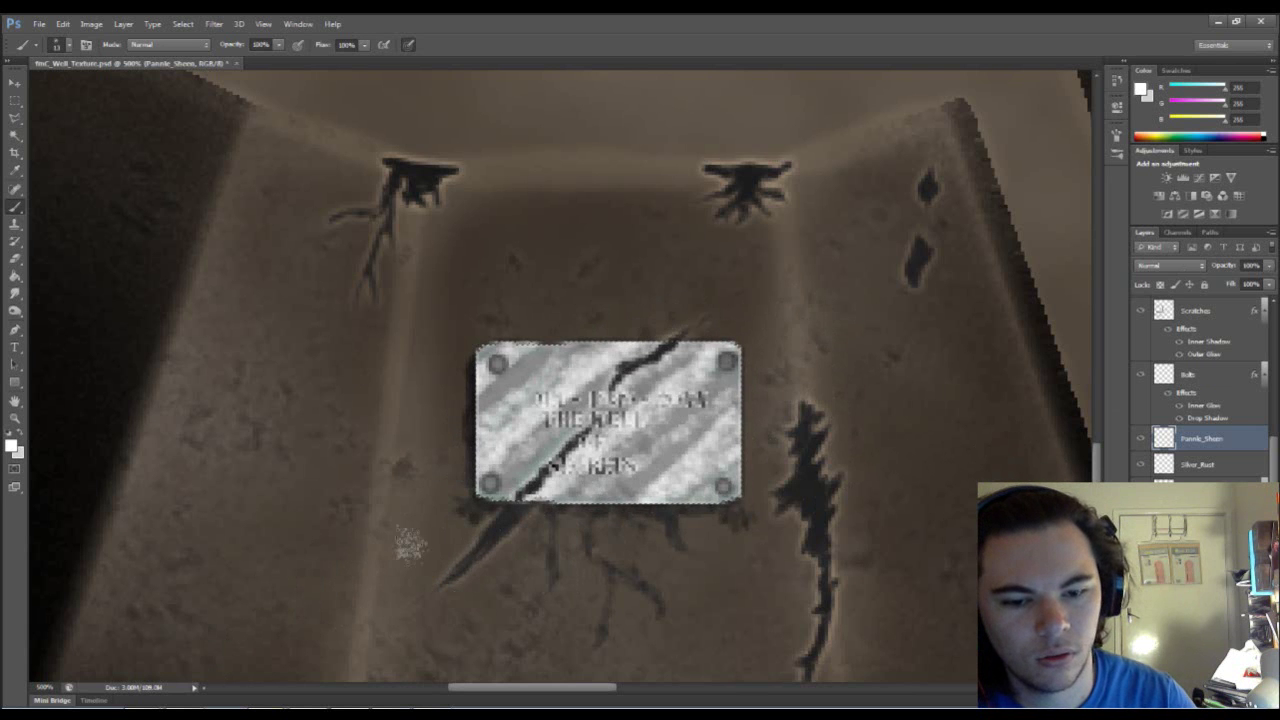
Step: Try blend modes such as Linear Burn and Lighter Color on the Pannle_Sheen layer and settle on Soft Light
click(1172, 266)
click(1165, 437)
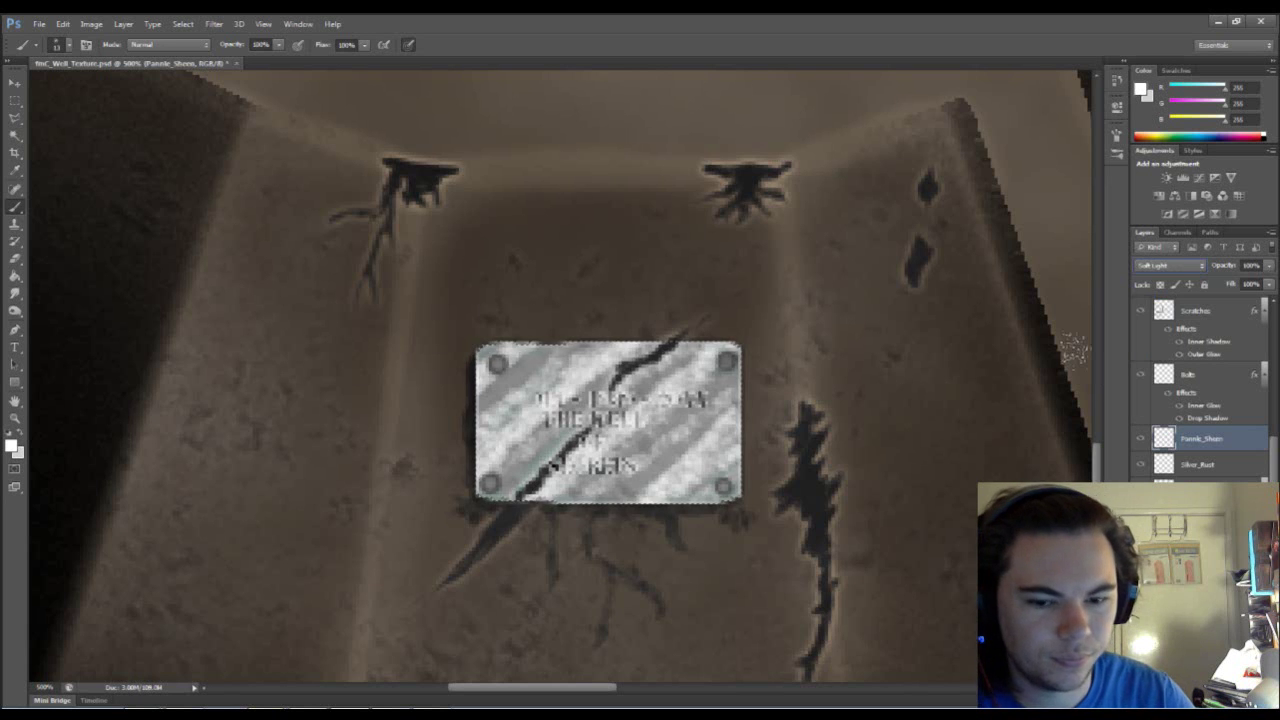
key(Down)
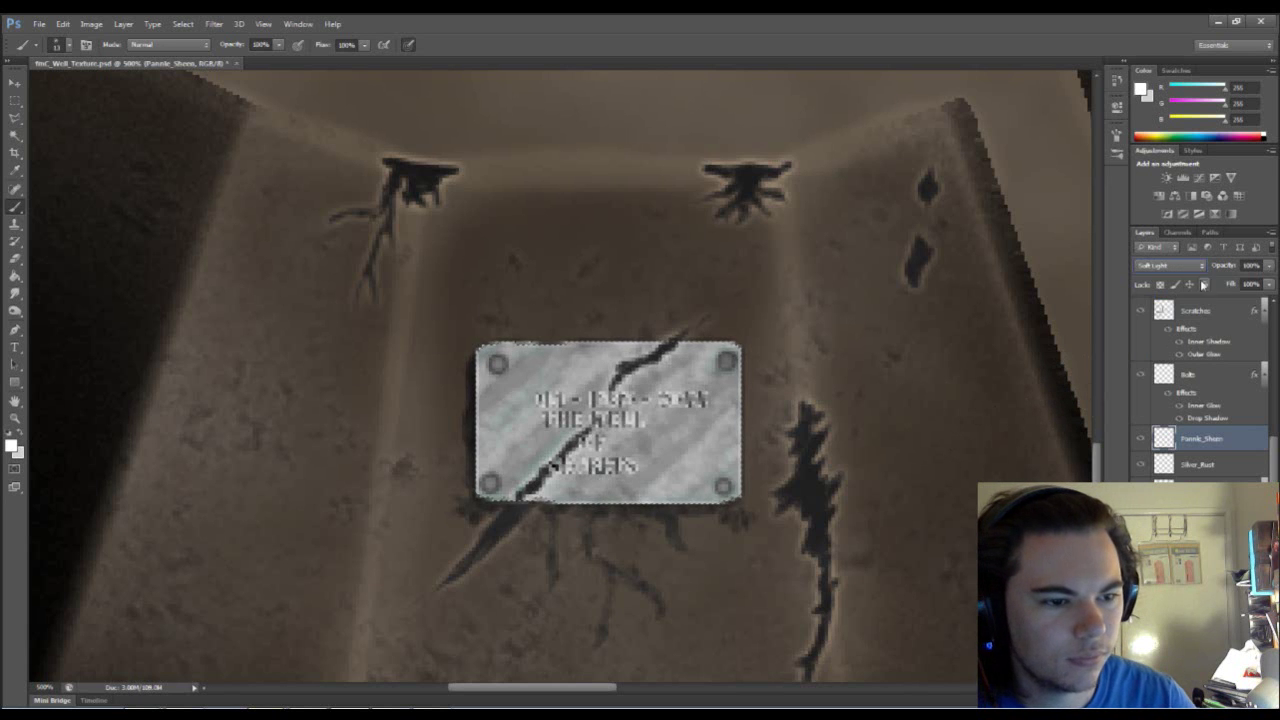
click(1170, 265)
click(1168, 283)
key(Down)
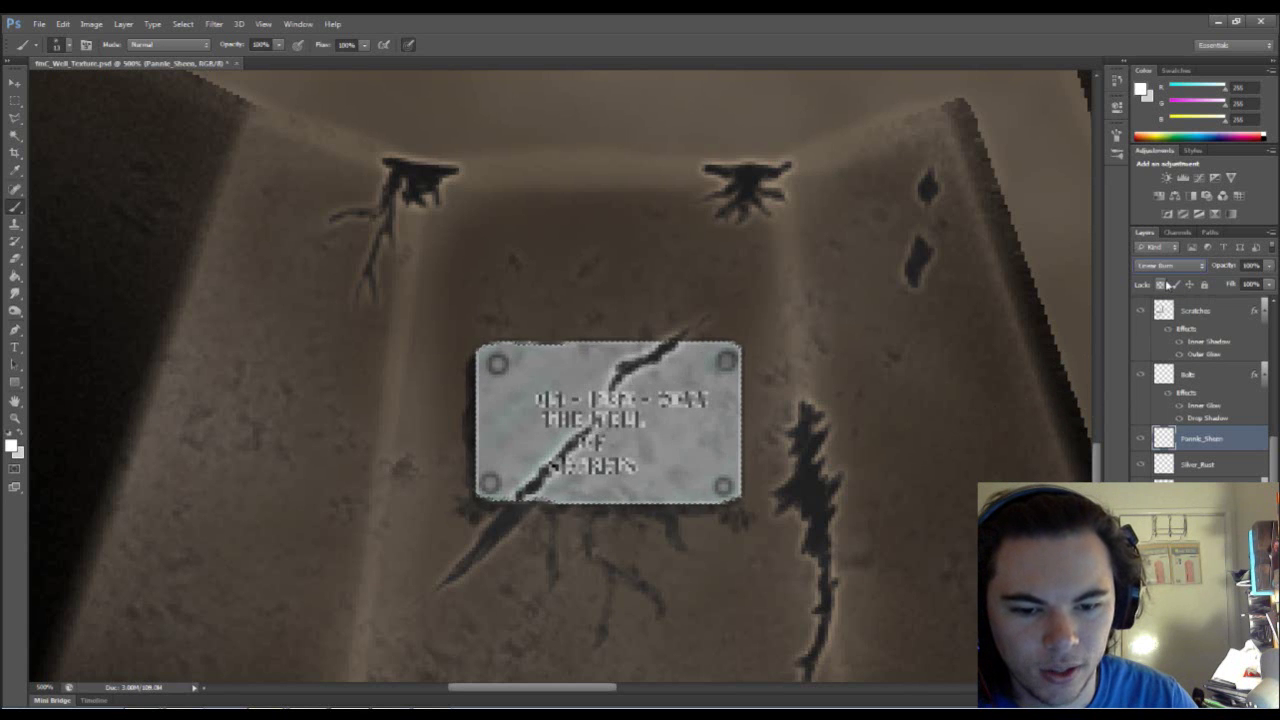
key(Down)
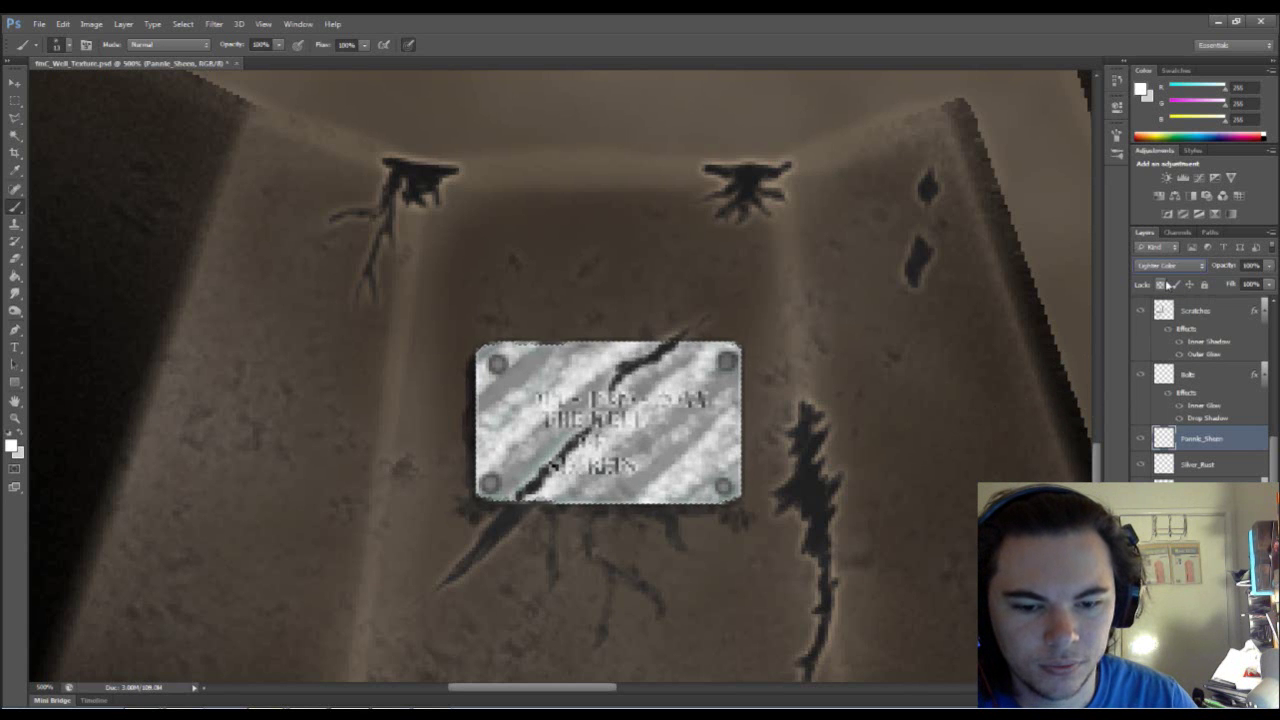
key(Down)
key(Down)
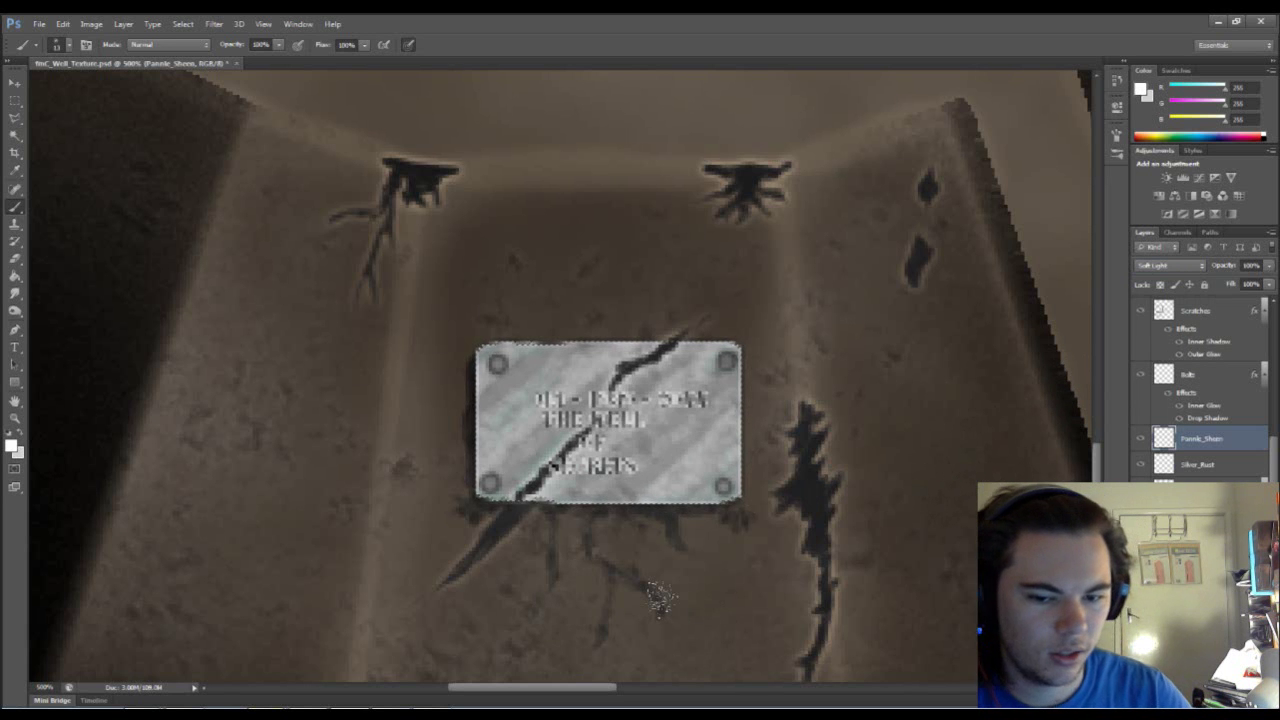
Step: Save the whole well texture as a copy in another file format, overwriting the existing file
key(ctrl+minus)
key(ctrl+minus)
key(ctrl+minus)
key(ctrl+minus)
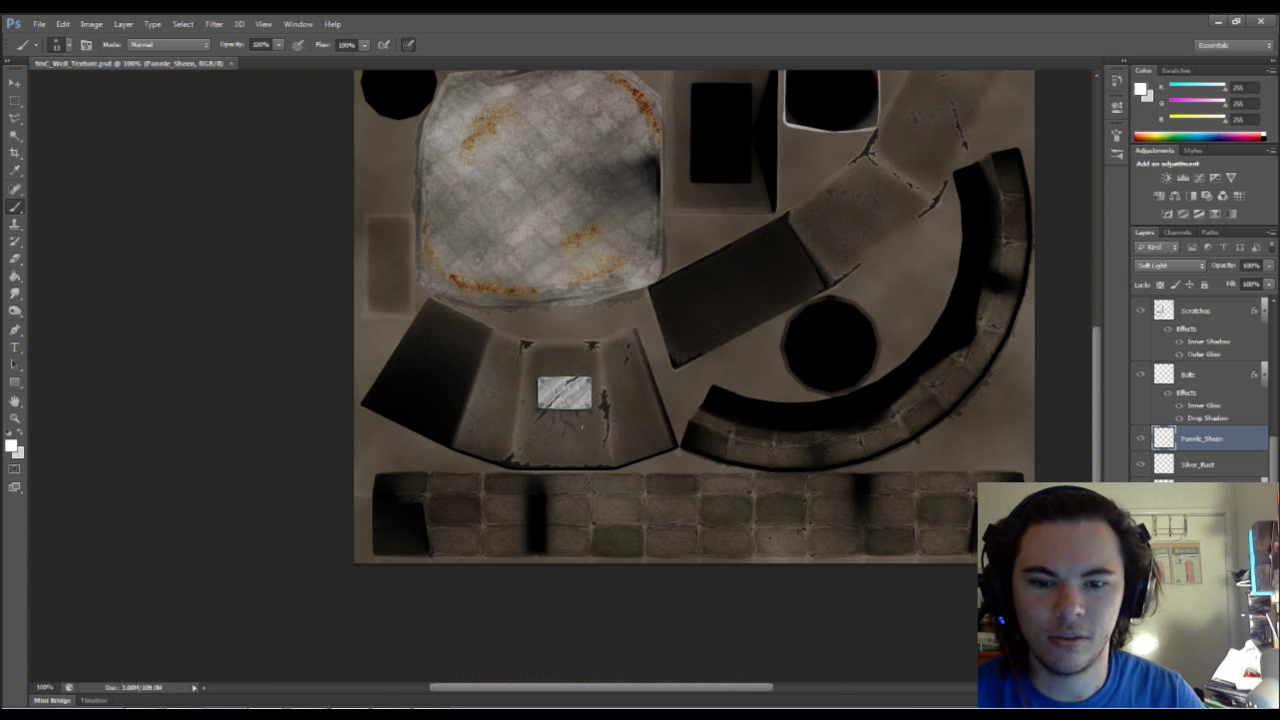
key(ctrl+shift+s)
key(Tab)
key(t)
key(Return)
key(y)
key(Return)
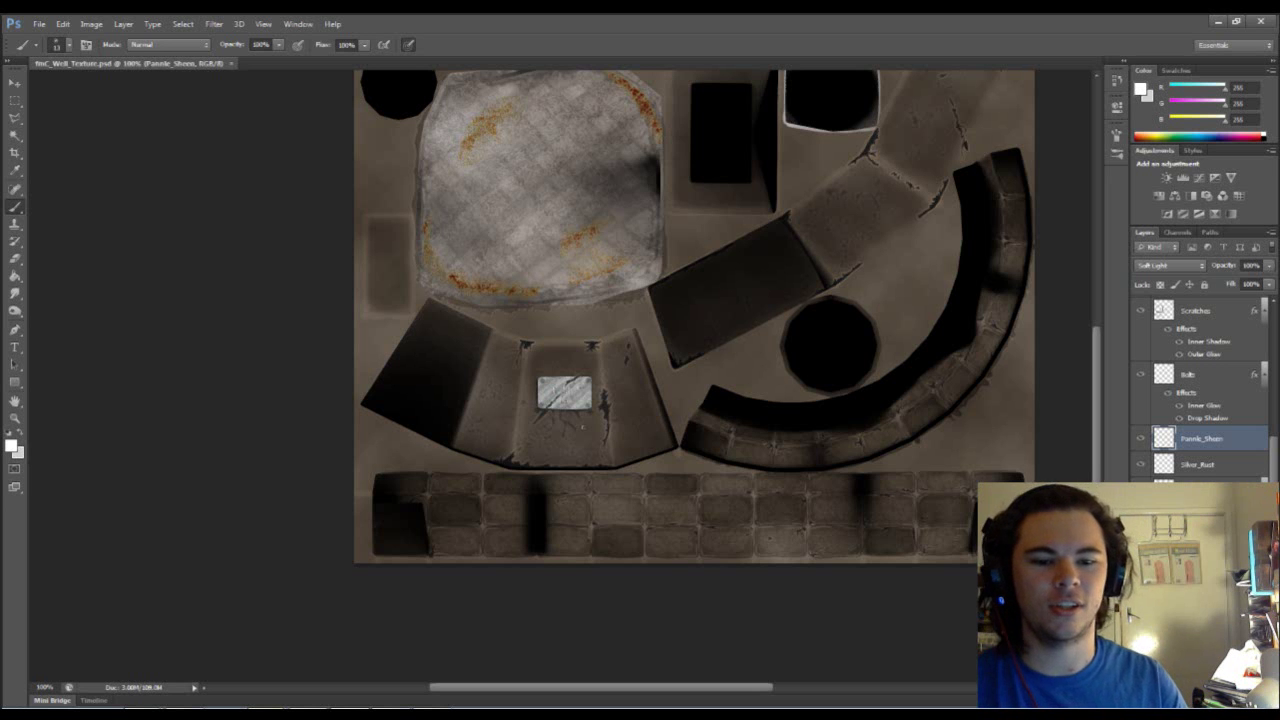
drag(702, 208, 644, 350)
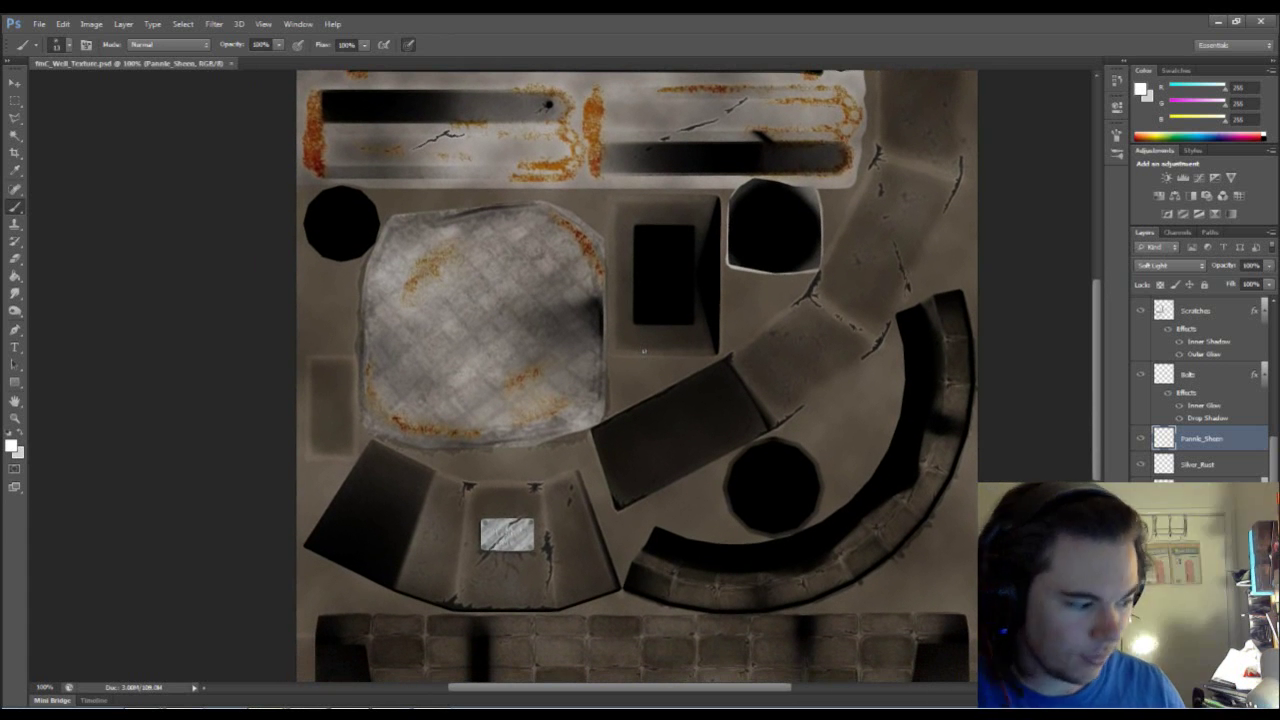
mouse_move(629, 378)
mouse_down()
mouse_move(632, 350)
mouse_move(618, 364)
mouse_move(630, 373)
mouse_up()
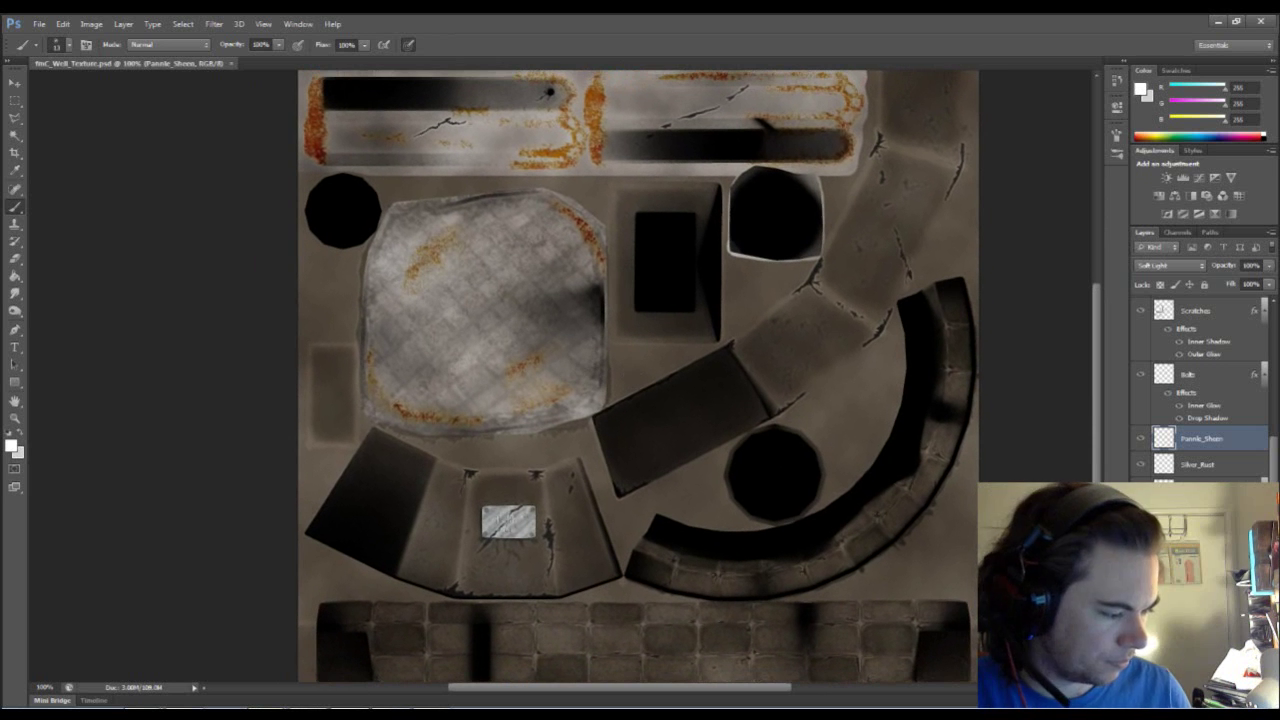